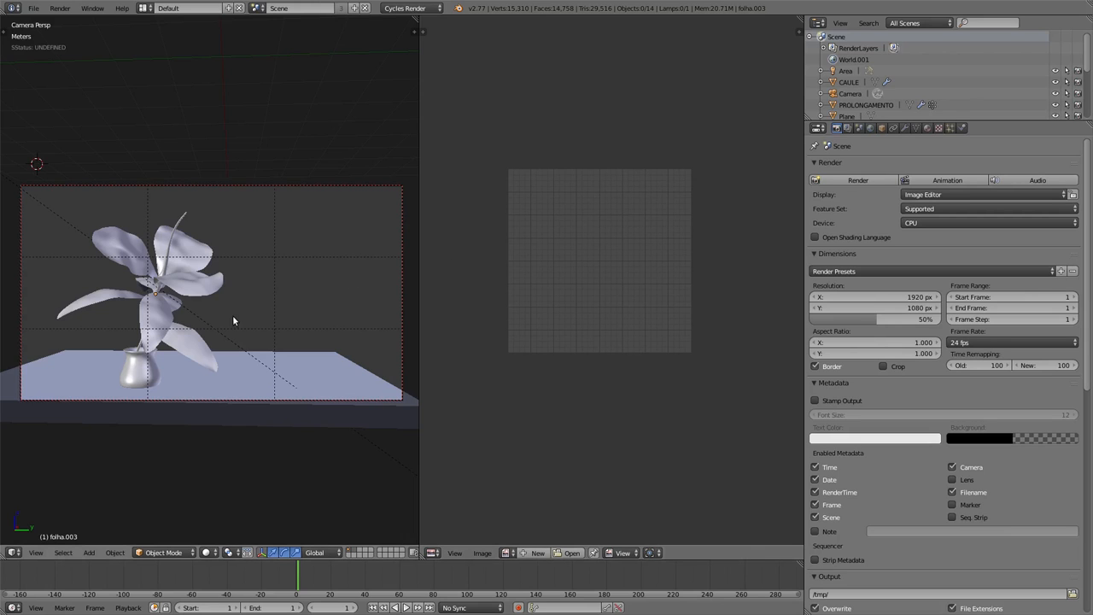
Preview the camera view with rendered shading, return to solid shading, and maximize the 3D view.
key(shift+z)
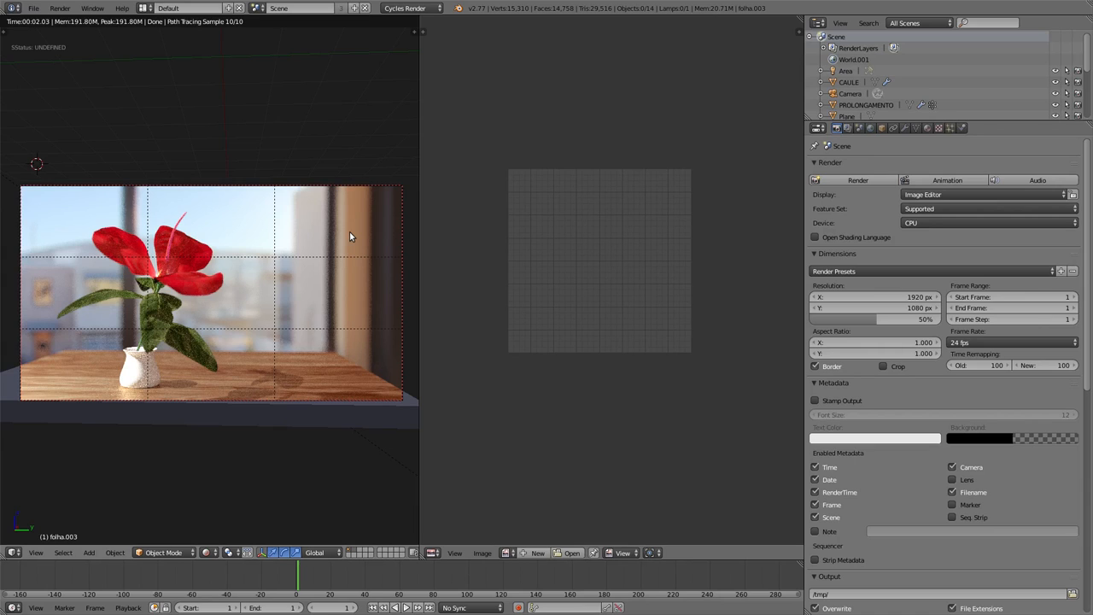
key(shift+z)
key(ctrl+Up)
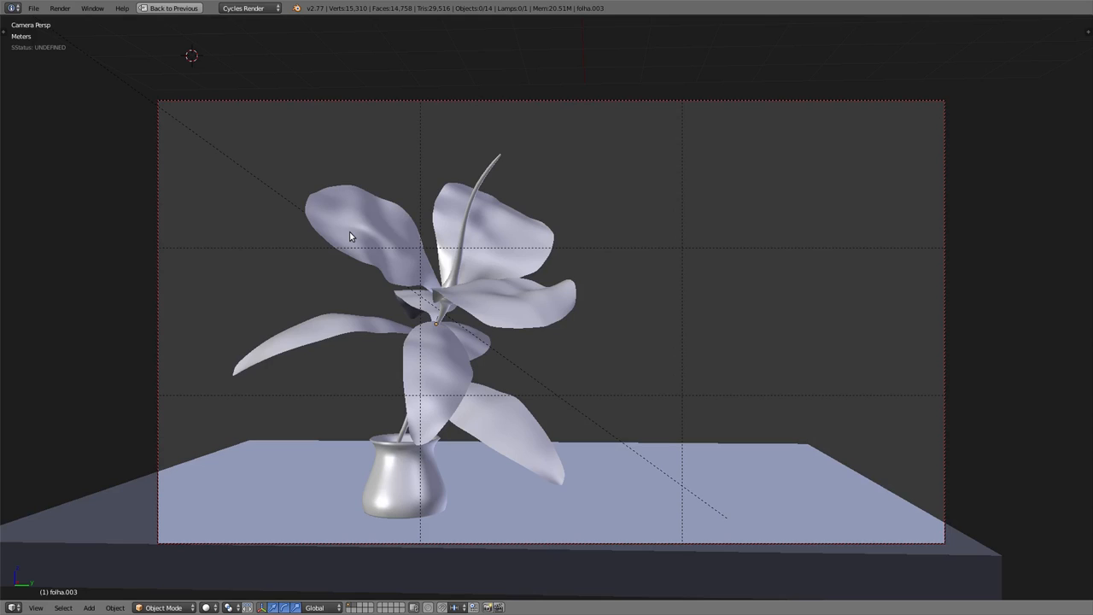
Enable the 3D View: Layer Management add-on and display its layer list beside the viewport.
click(34, 9)
click(92, 135)
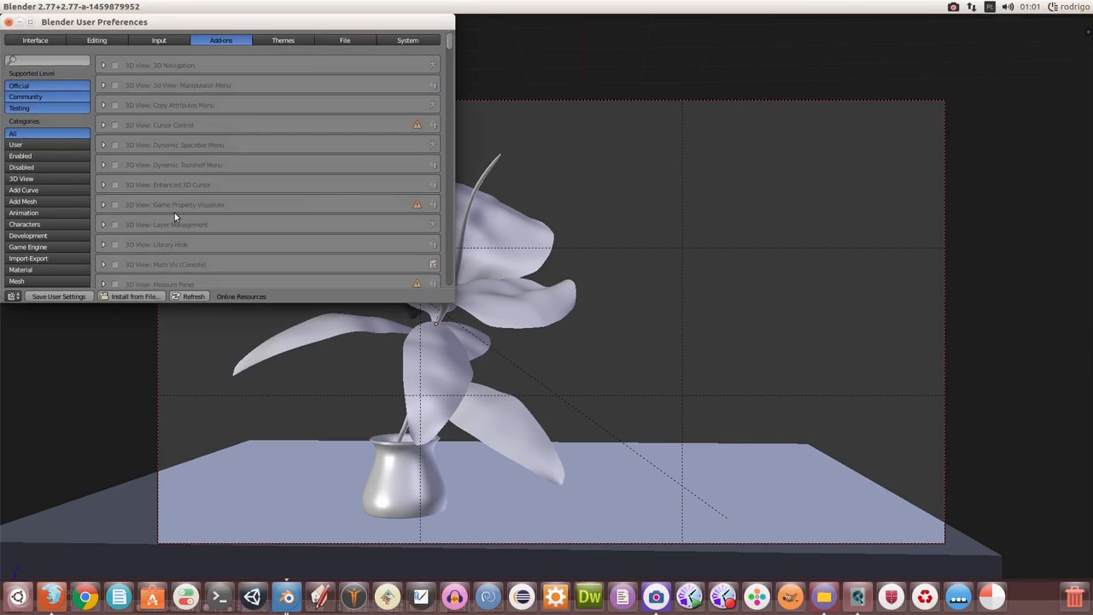
click(63, 61)
text(layer)
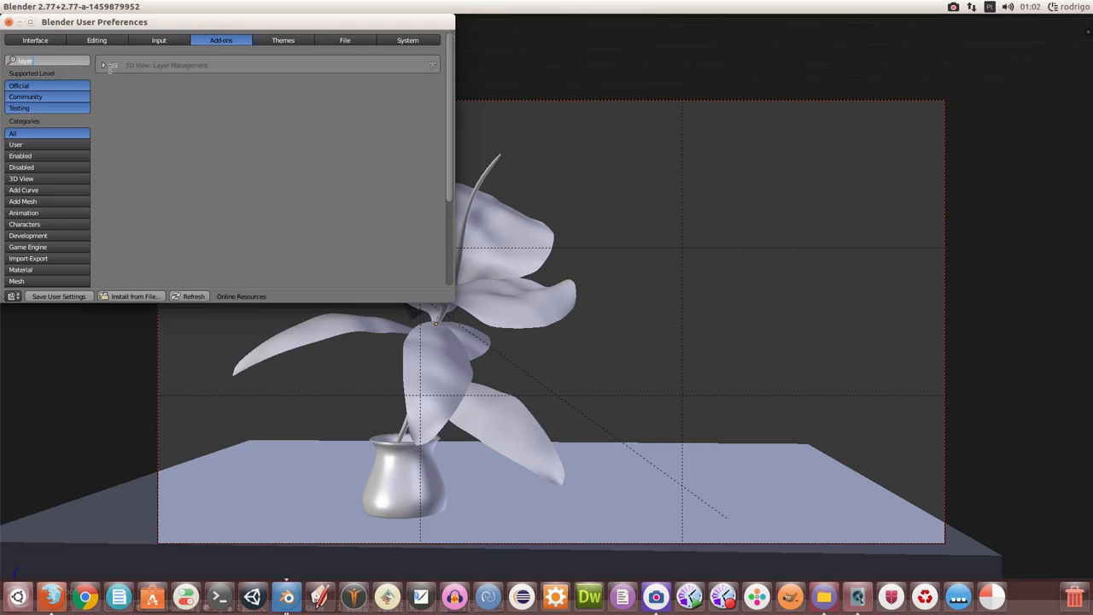
click(117, 64)
click(115, 65)
click(9, 22)
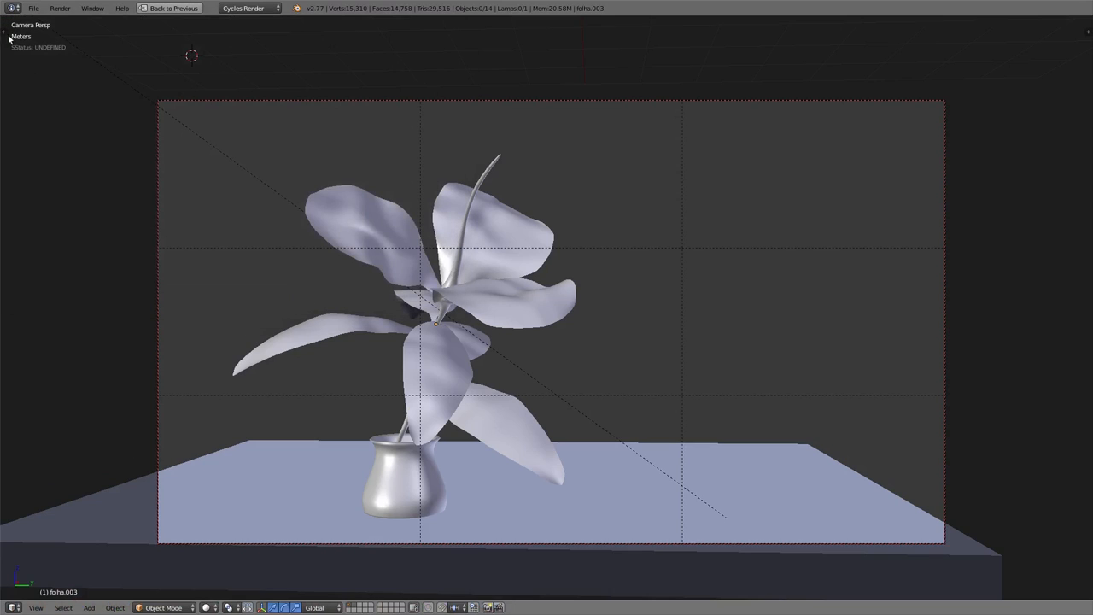
click(5, 33)
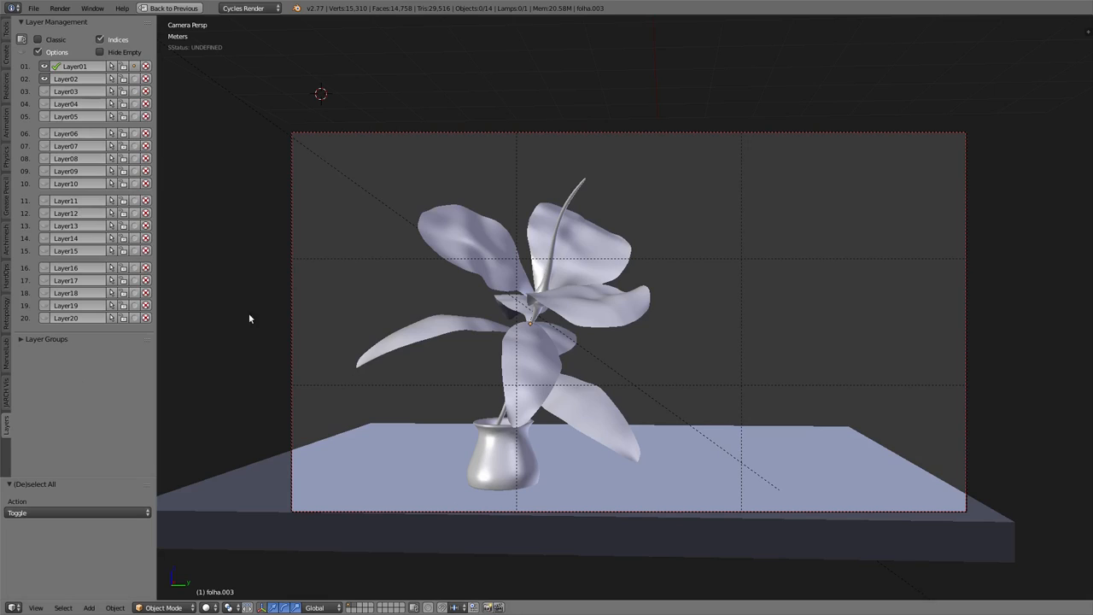
With only layer 1 shown, select the flower and vase by their shared group, move them to layer 2 and display it.
click(356, 607)
right_click(563, 359)
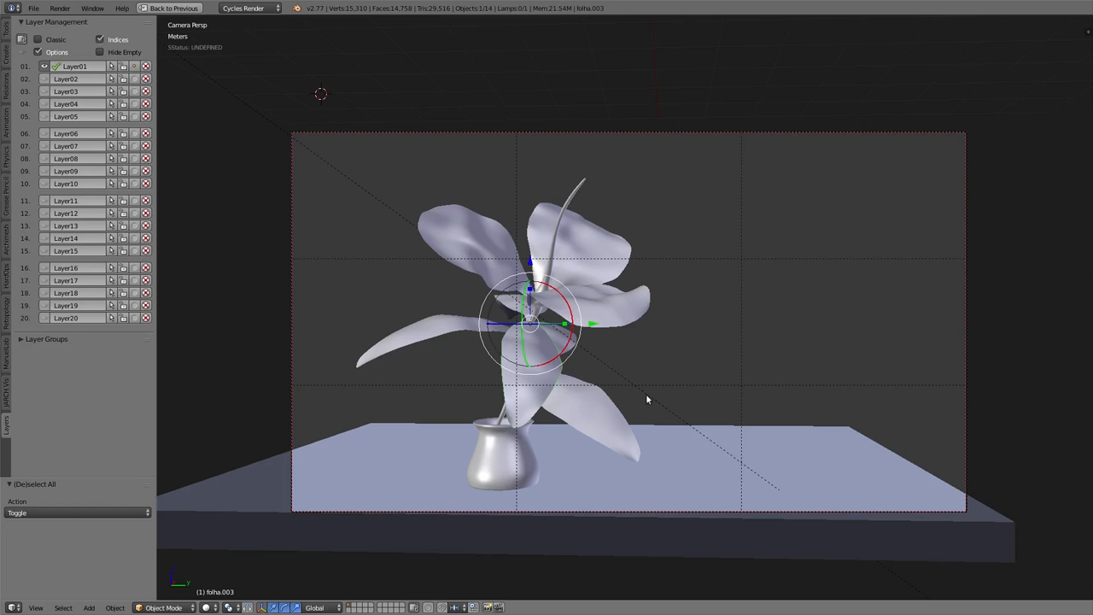
scroll(498, 322, up, 1)
scroll(498, 322, up, 2)
scroll(592, 207, down, 2)
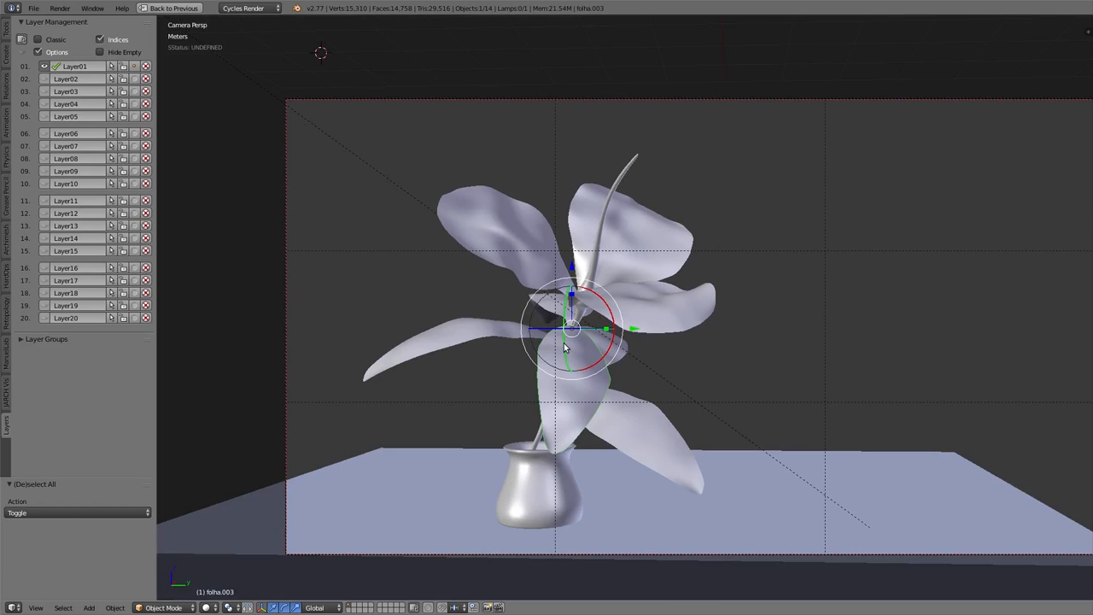
key(shift+g)
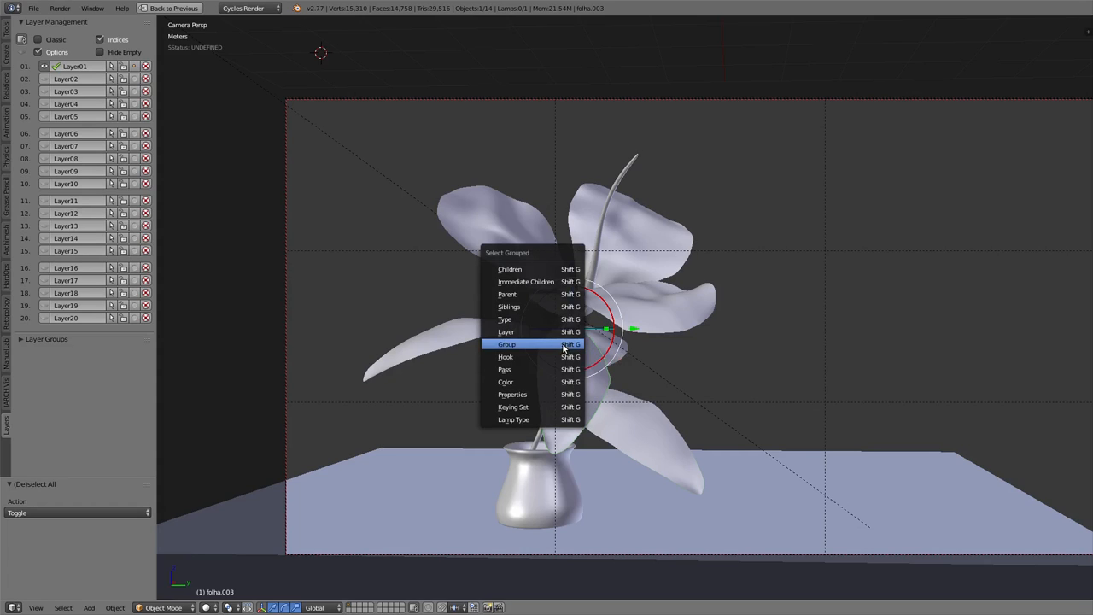
click(564, 344)
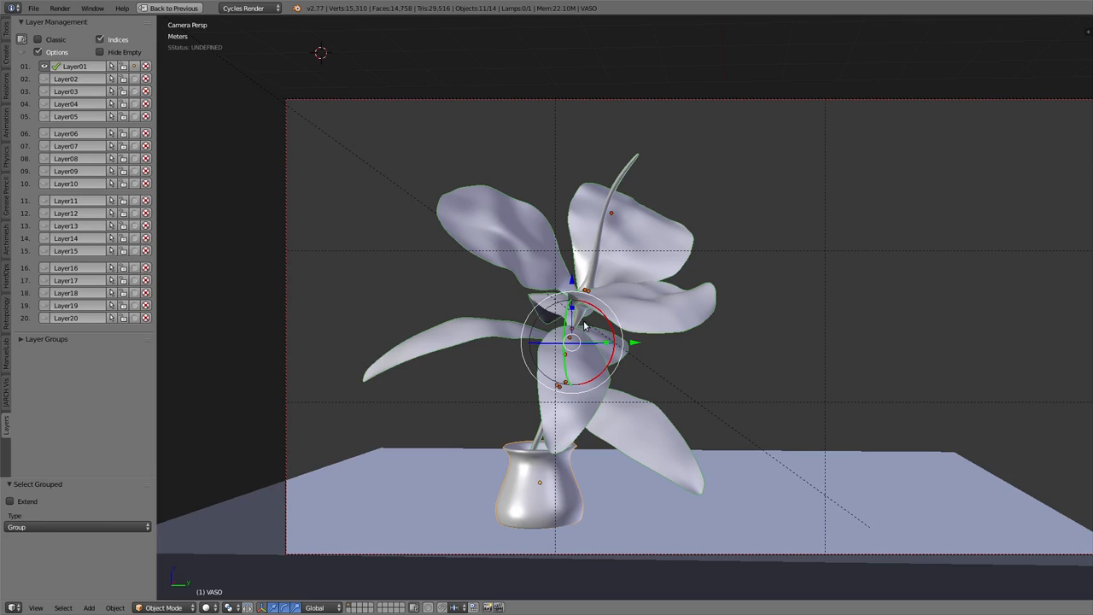
key(m)
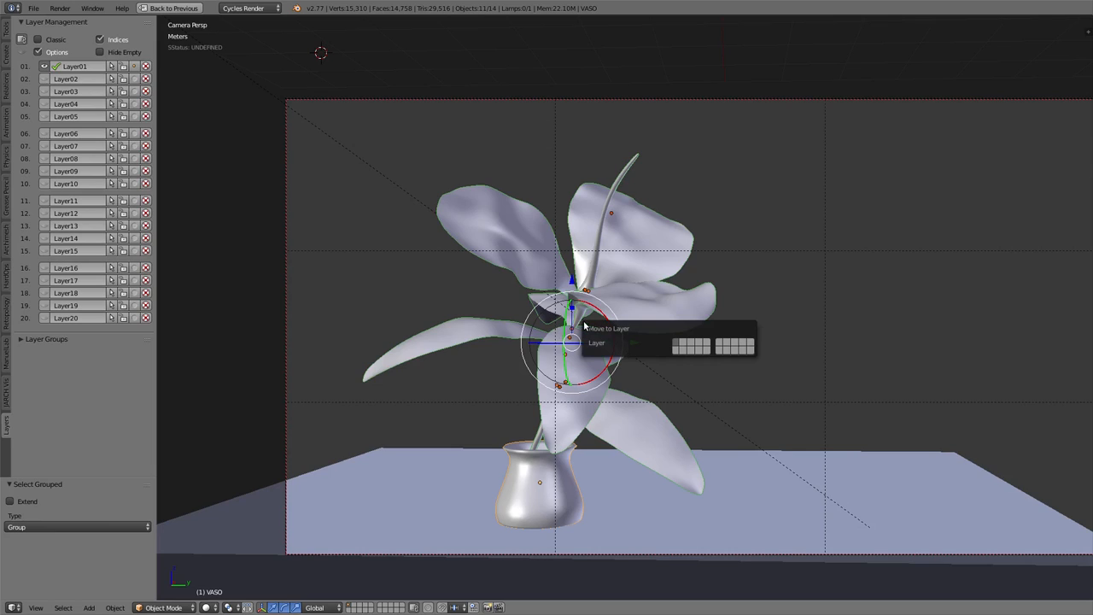
click(684, 345)
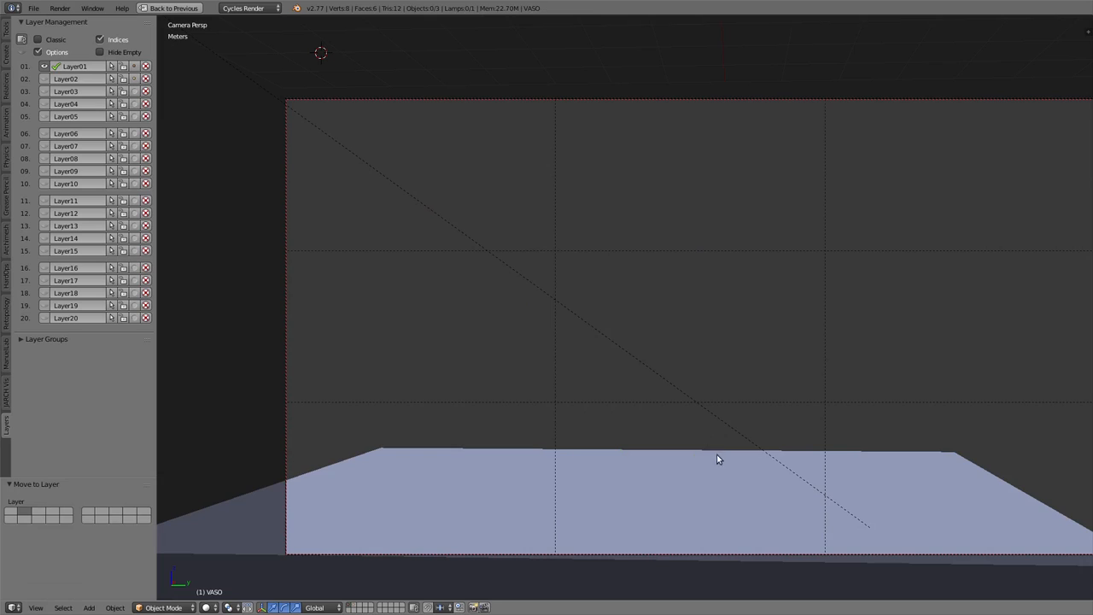
click(44, 78)
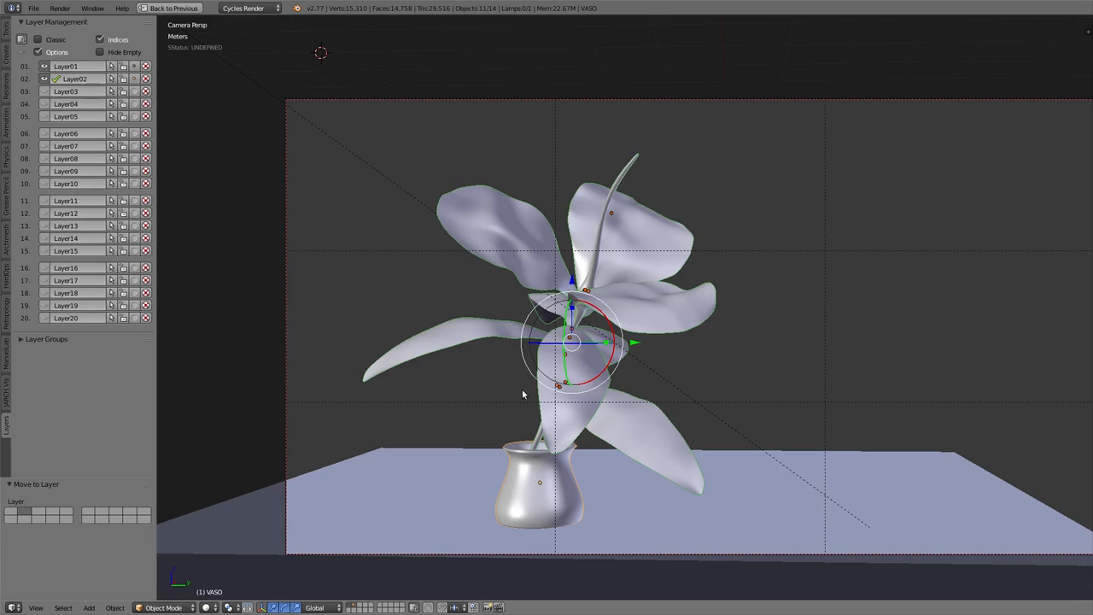
Rename layer 2 as Flor and layer 1 as Ambiente.
click(67, 82)
key(BackSpace)
text(Flor)
key(shift+Tab)
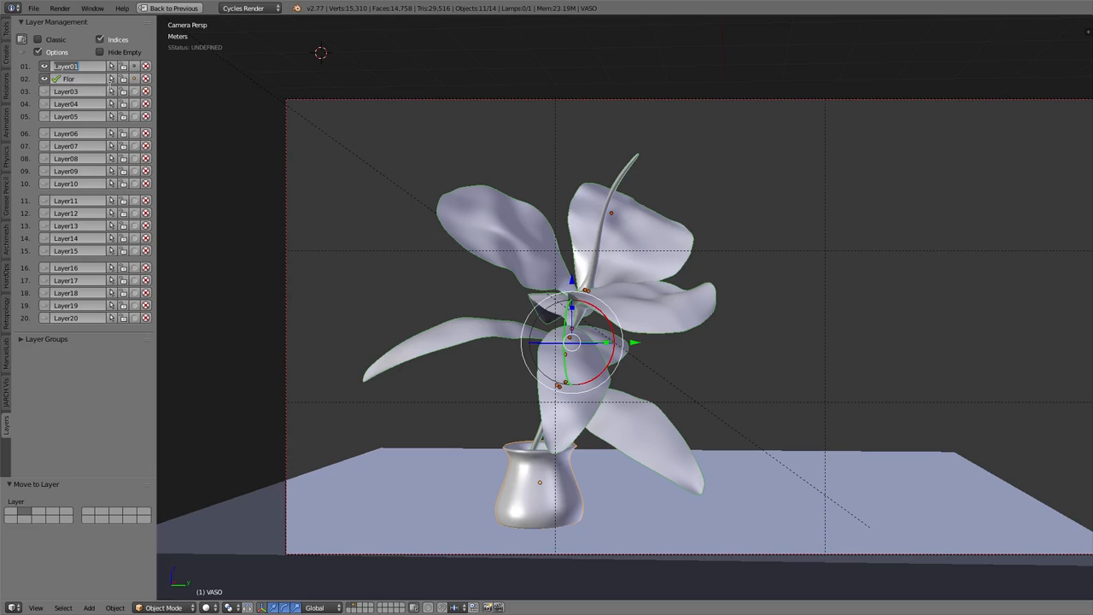
key(BackSpace)
text(Ambiente)
key(Return)
With the Flor layer hidden, move the table plane to layer 3 and display only that layer.
click(44, 78)
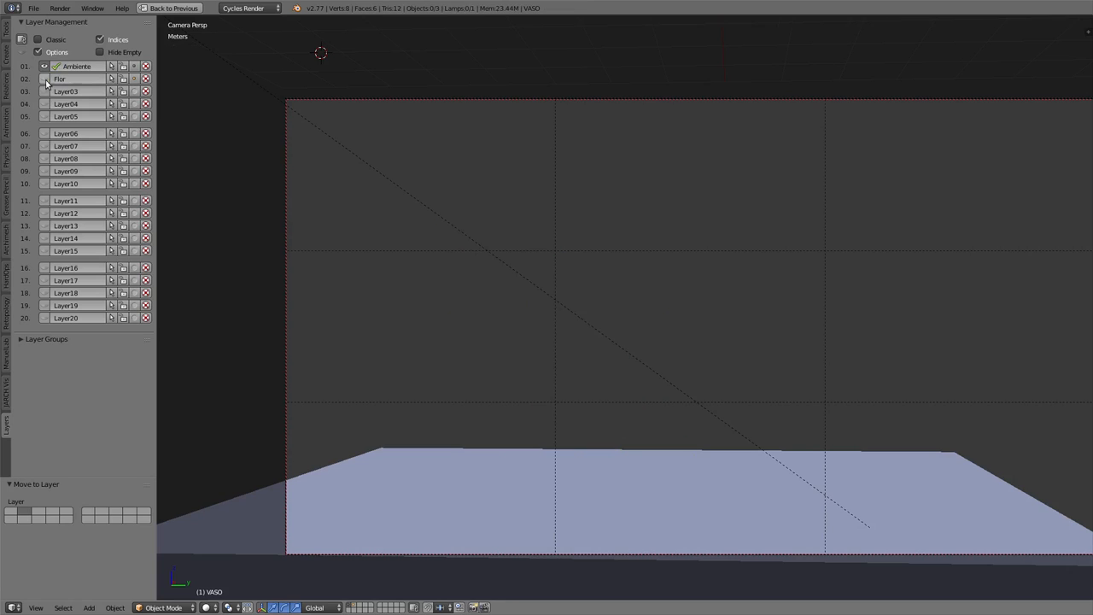
scroll(615, 397, down, 3)
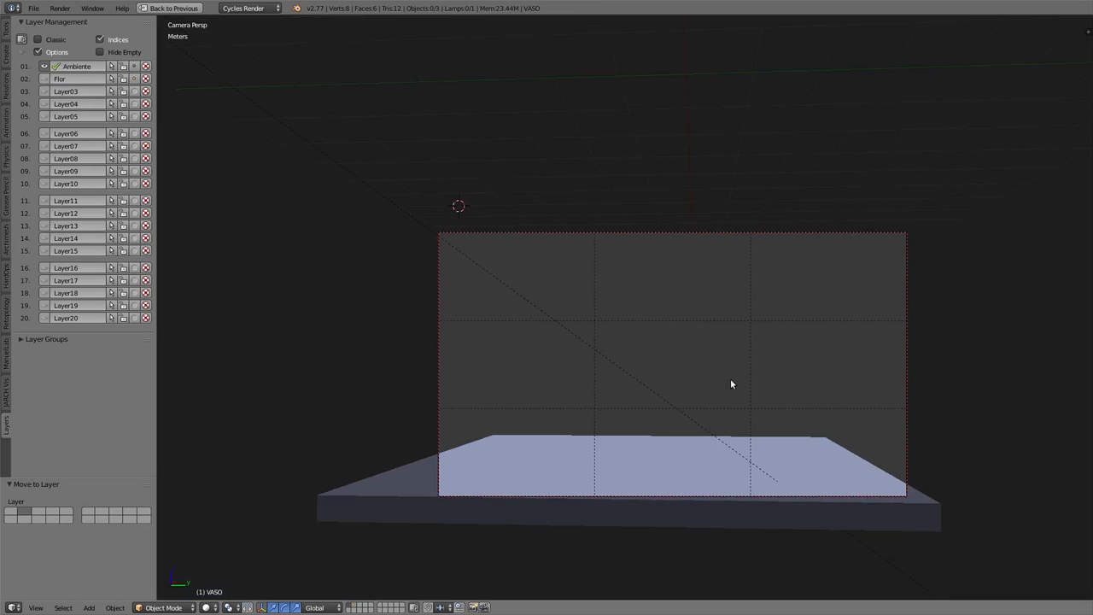
scroll(555, 242, up, 4)
scroll(555, 242, down, 4)
shift+middle_drag(610, 370, 539, 259)
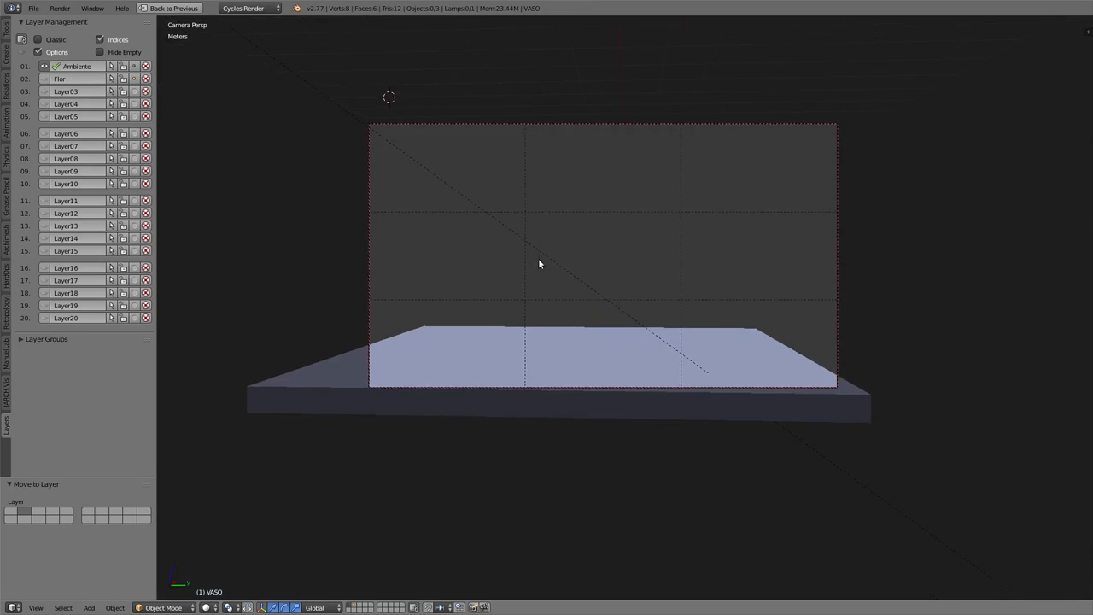
scroll(526, 293, up, 3)
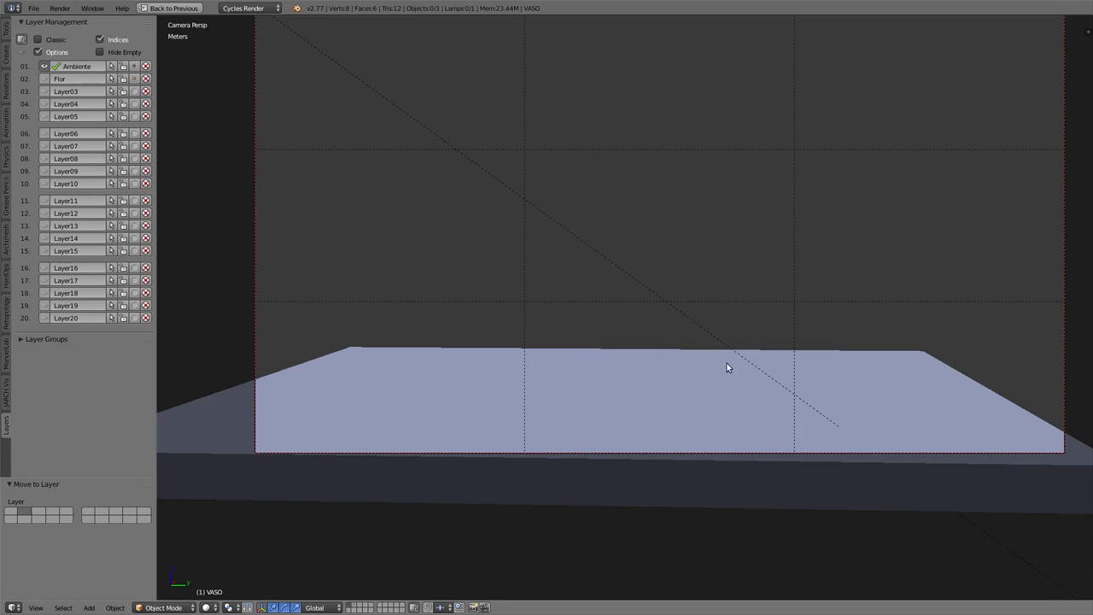
right_click(636, 378)
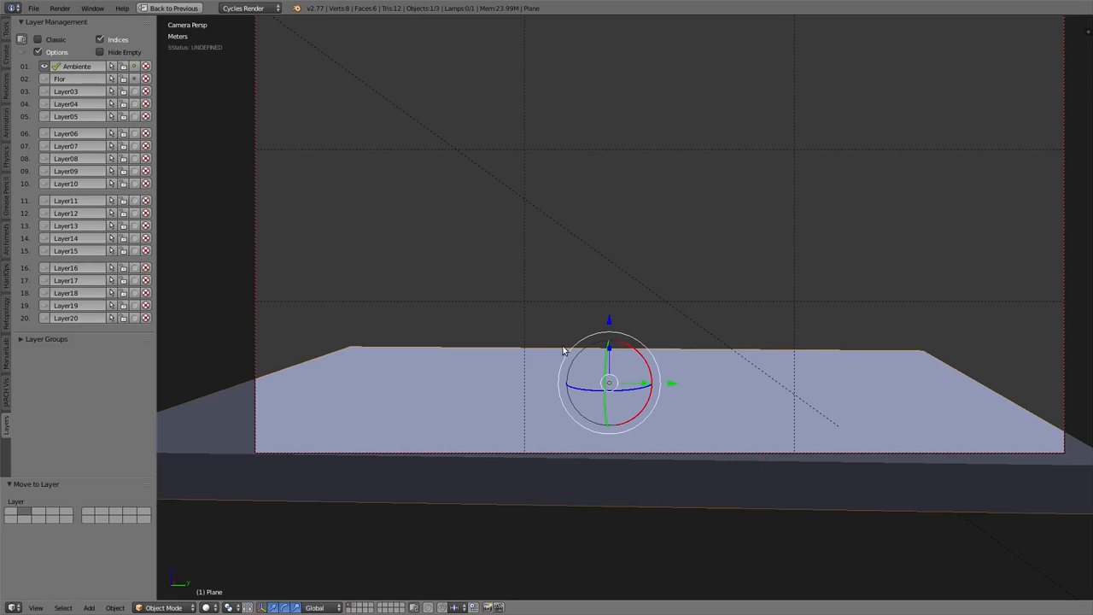
key(m)
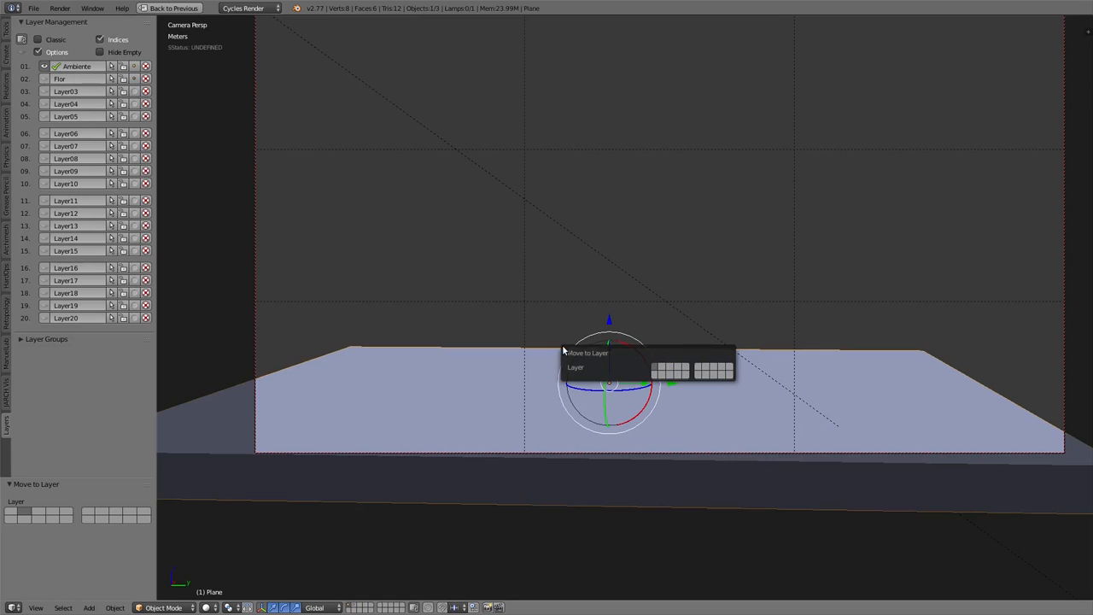
click(671, 370)
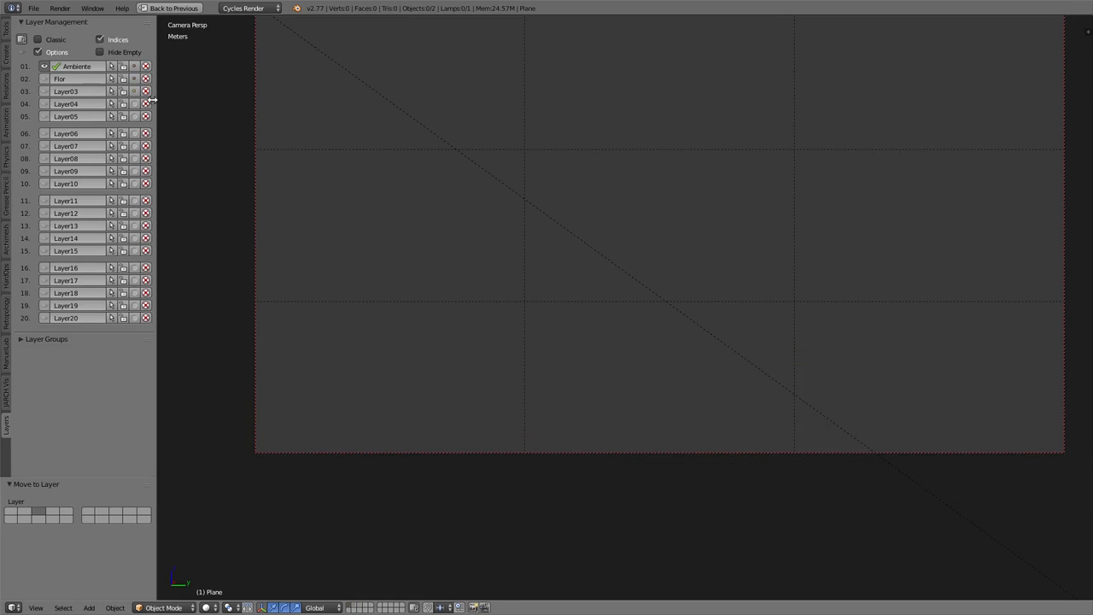
click(44, 92)
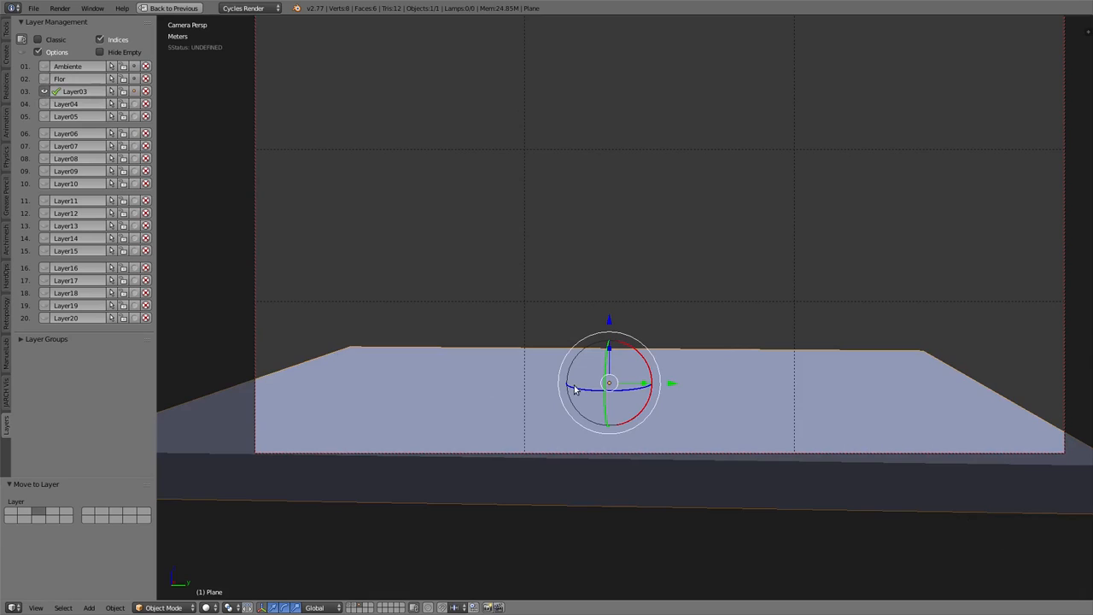
Rename layer 3, which holds the table, as Mesa.
double_click(75, 91)
text(Mesa)
key(Return)
Isolate the Flor layer and the Ambiente layer in turn to check what each contains.
click(44, 78)
click(44, 91)
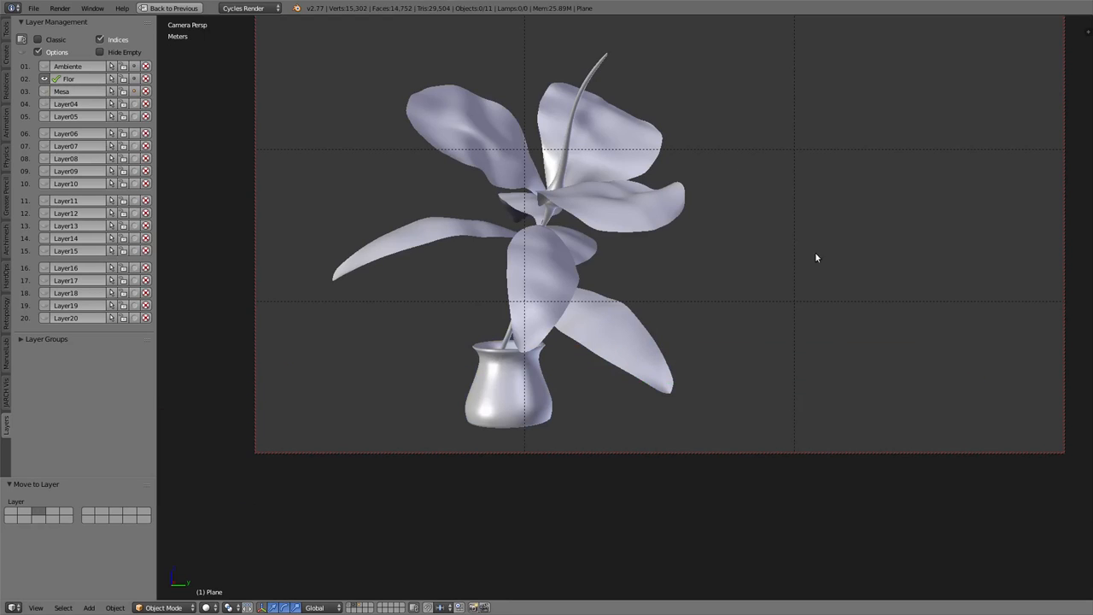
shift+middle_drag(658, 249, 563, 264)
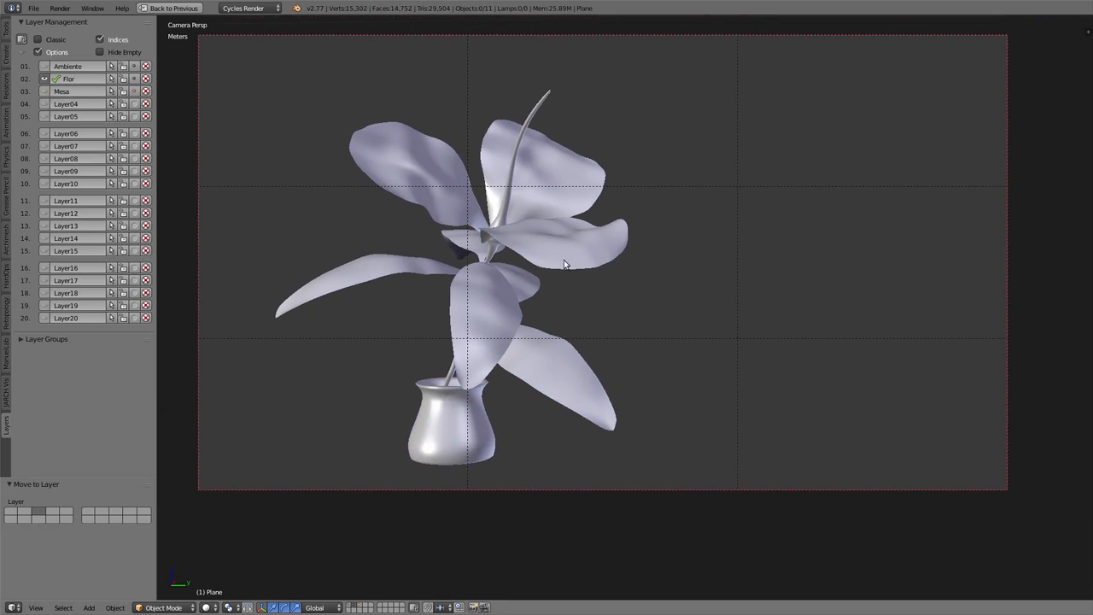
click(45, 67)
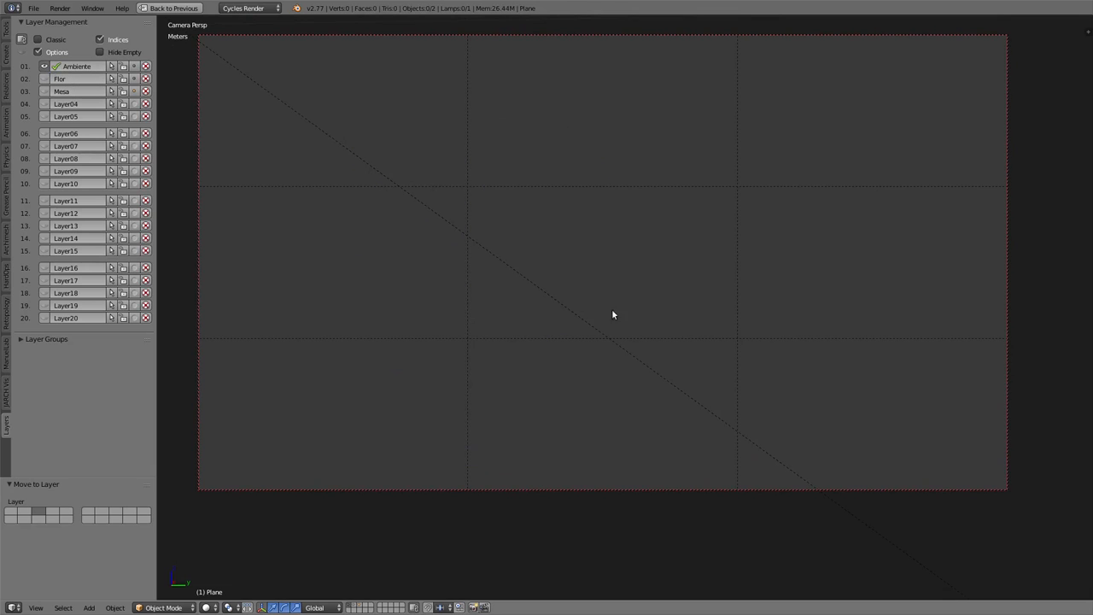
Restore the multi-editor layout and show the Ambiente, Flor and Mesa layers together.
key(ctrl+Up)
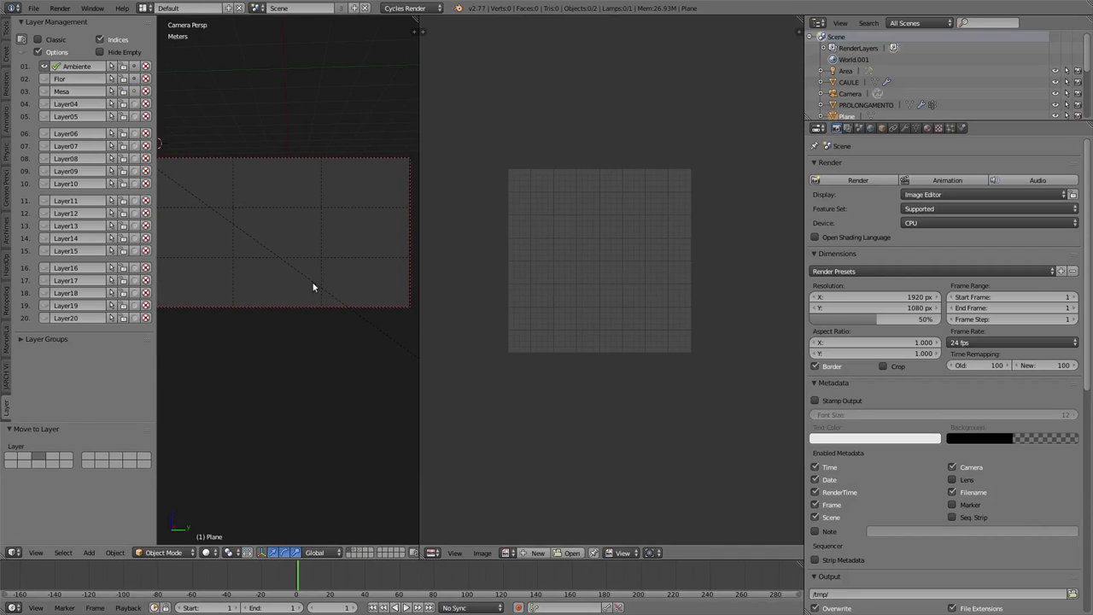
scroll(384, 520, up, 1)
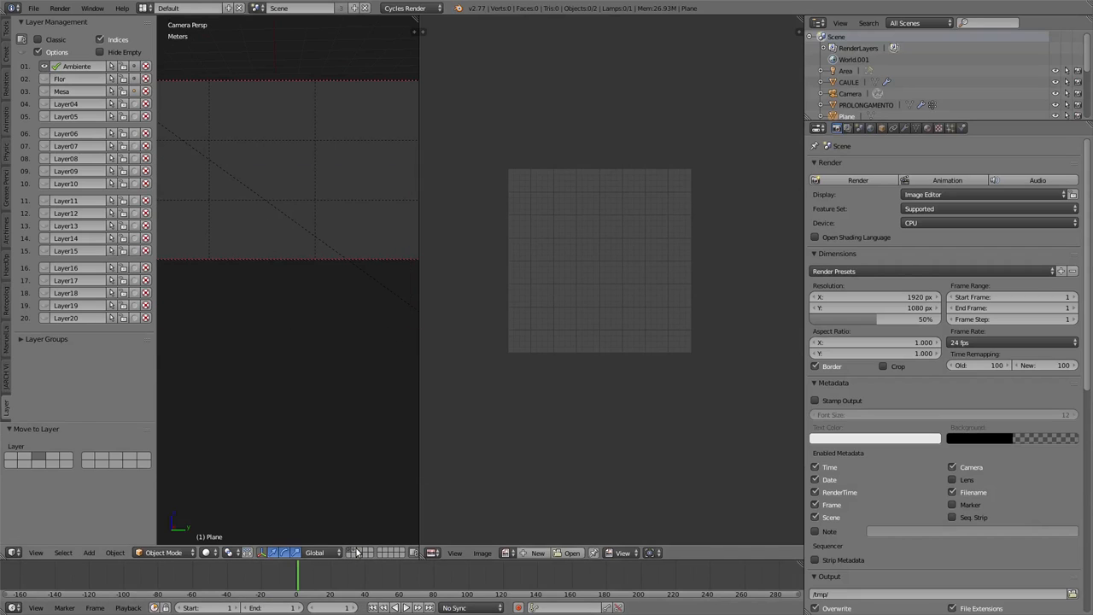
shift+click(355, 551)
shift+click(363, 551)
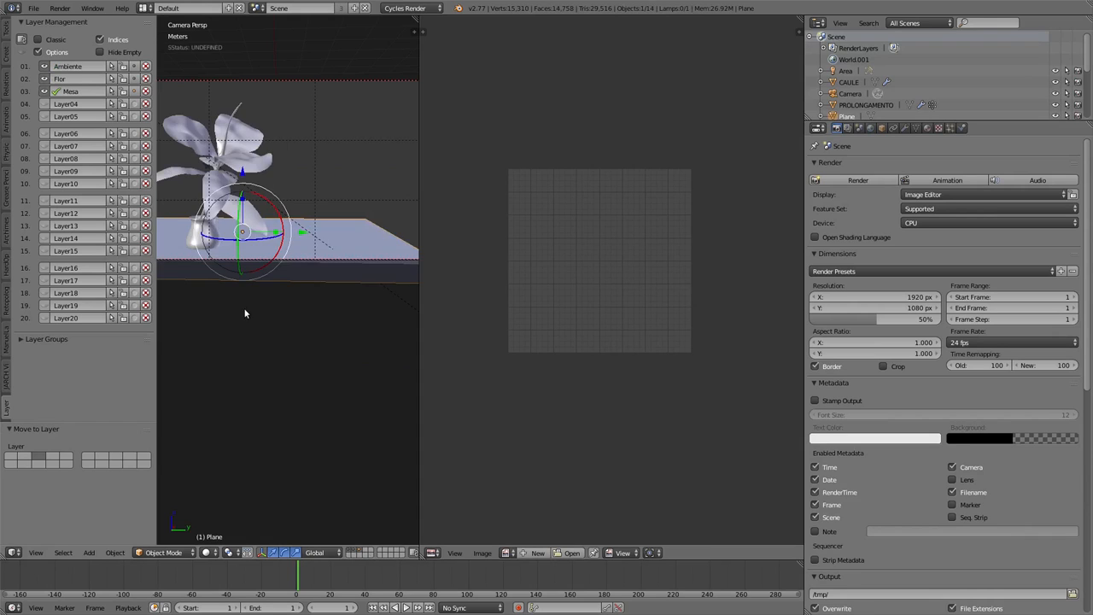
scroll(247, 311, down, 2)
shift+middle_drag(262, 308, 286, 359)
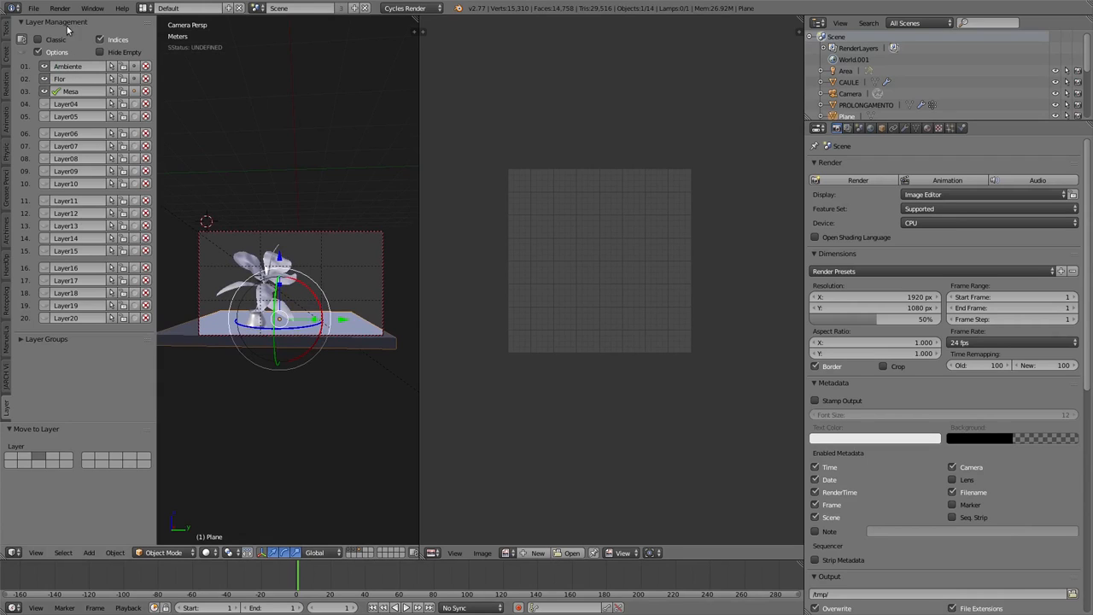
Rename the principal render layer as Ambiente.
click(846, 129)
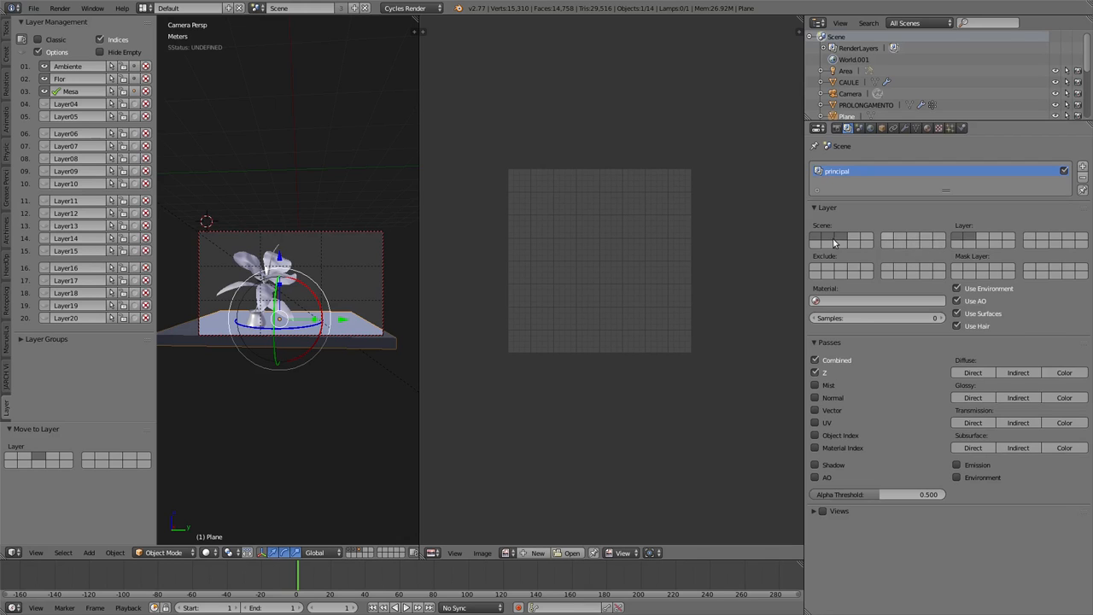
scroll(248, 191, up, 1)
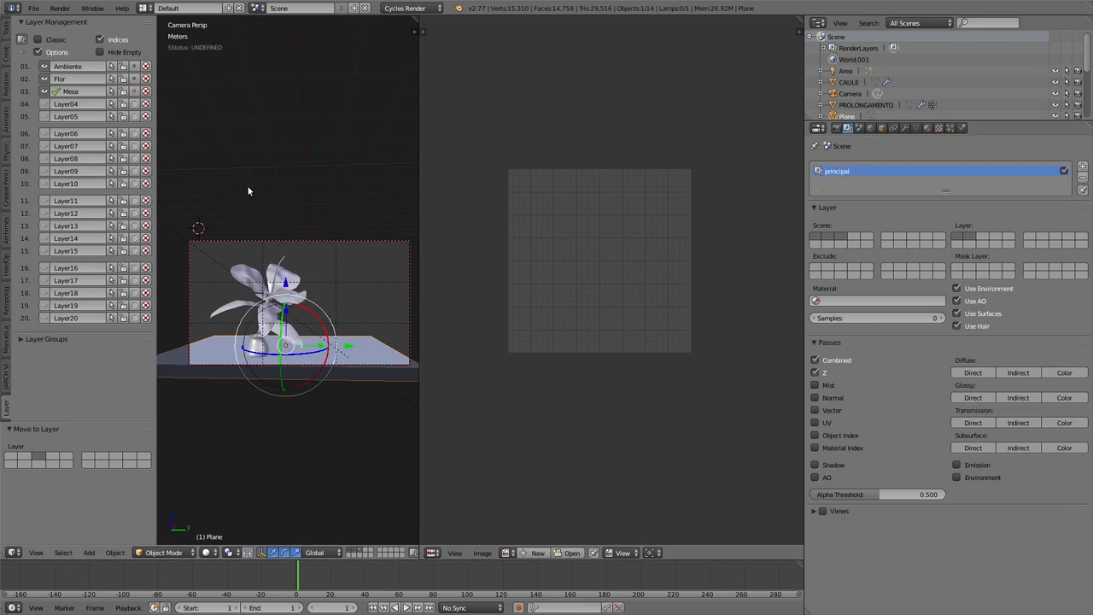
scroll(248, 191, up, 4)
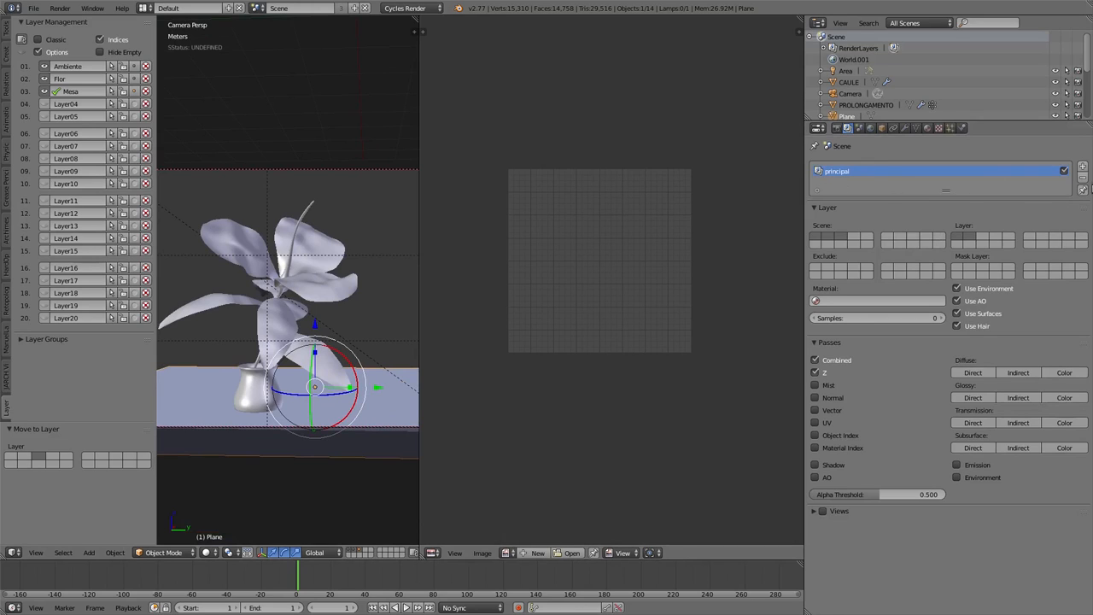
double_click(851, 171)
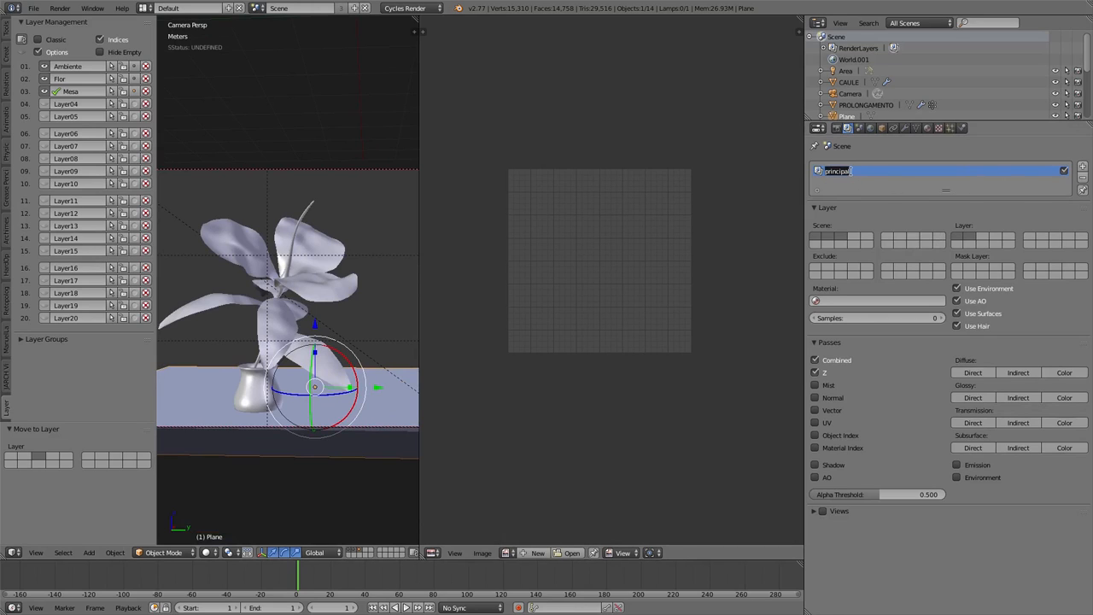
text(Ambiente)
key(Return)
Add a second render layer and name it Flor.
click(1082, 169)
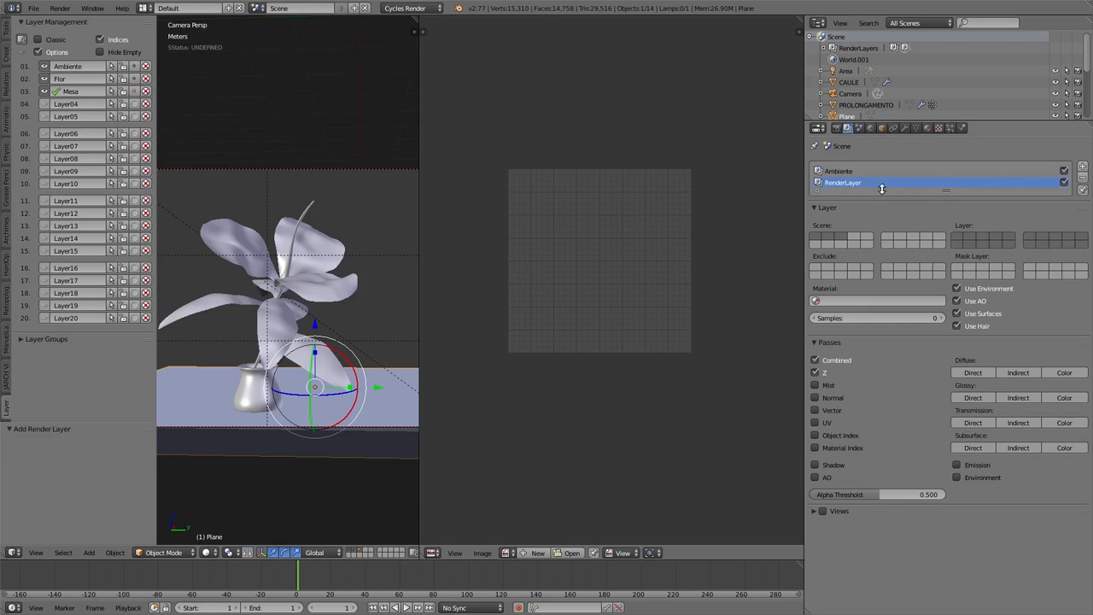
double_click(852, 184)
text(Flor)
Add a third render layer and name it Mesa.
click(1083, 166)
double_click(844, 193)
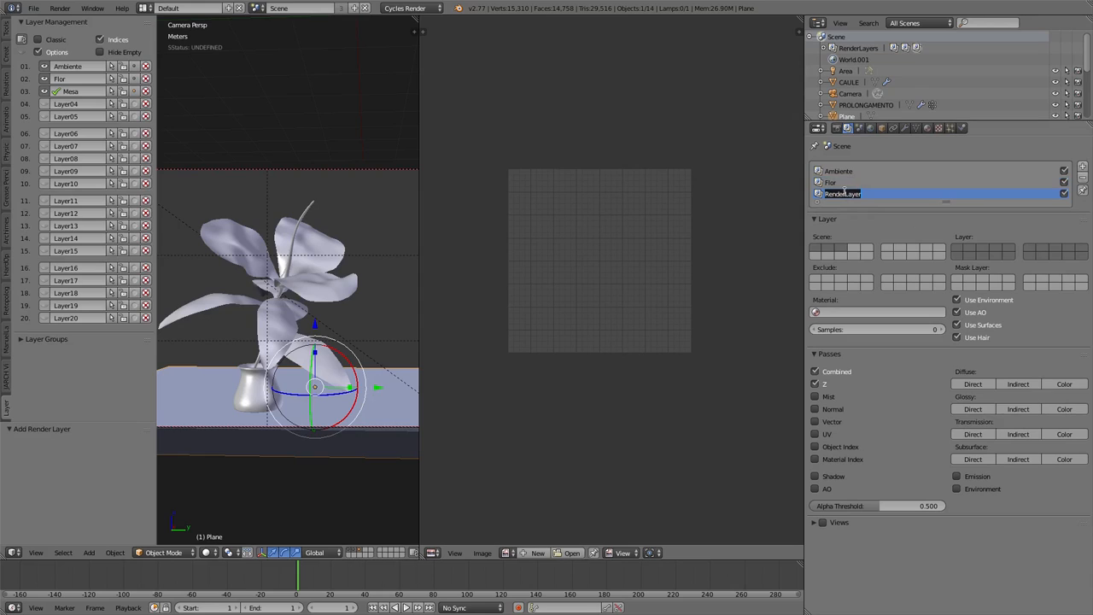
text(Mesa)
Show only the first scene layer and limit the Ambiente render layer to layer 1.
click(856, 175)
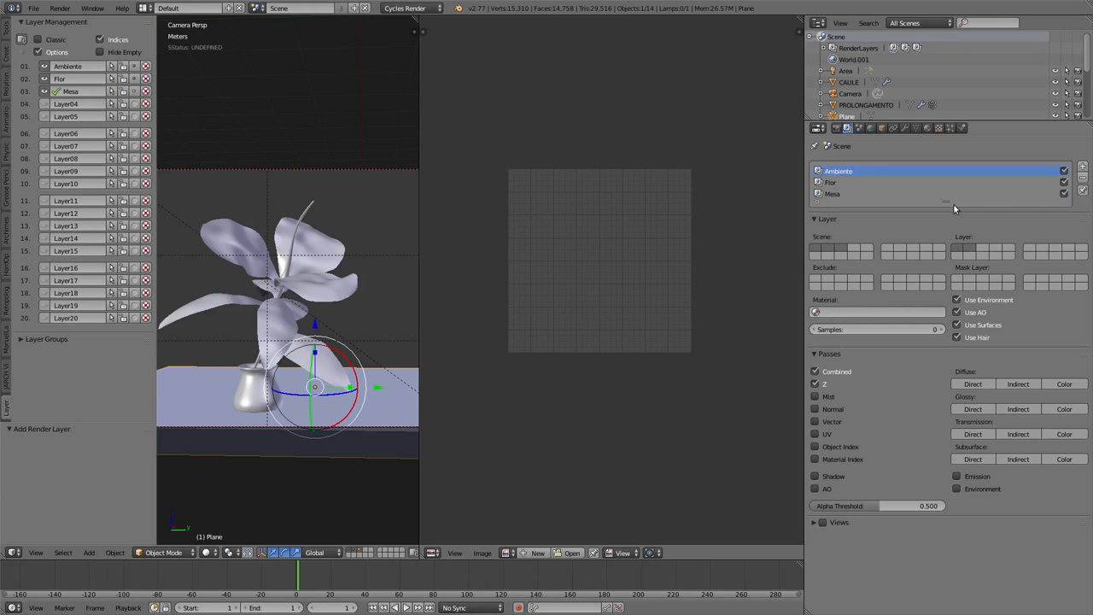
click(814, 251)
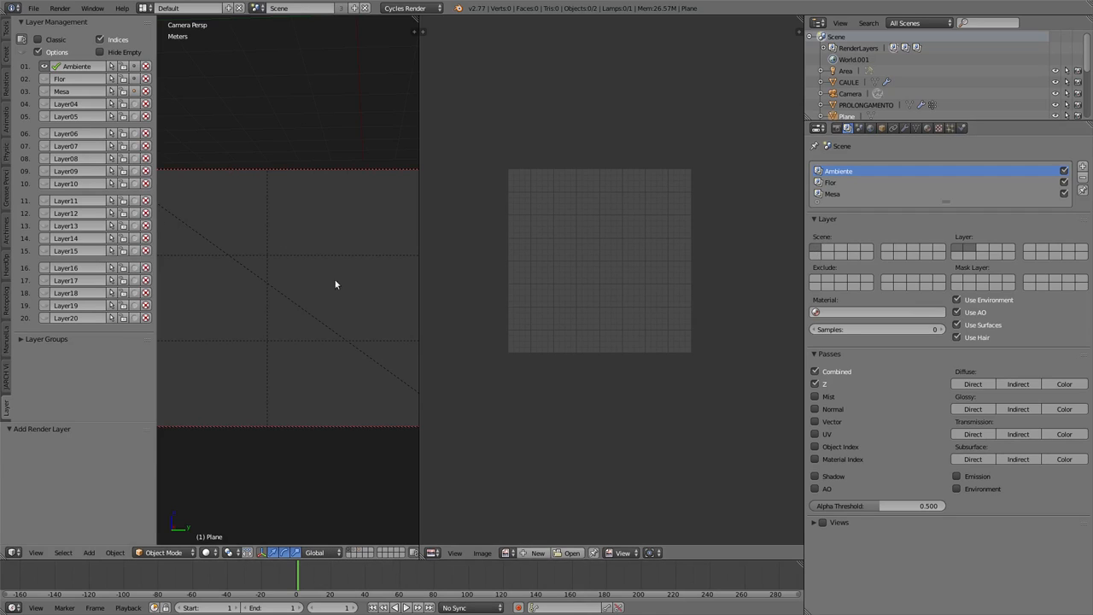
click(958, 250)
Examine the film's Transparent option in the render settings and return to the render layer settings.
click(837, 129)
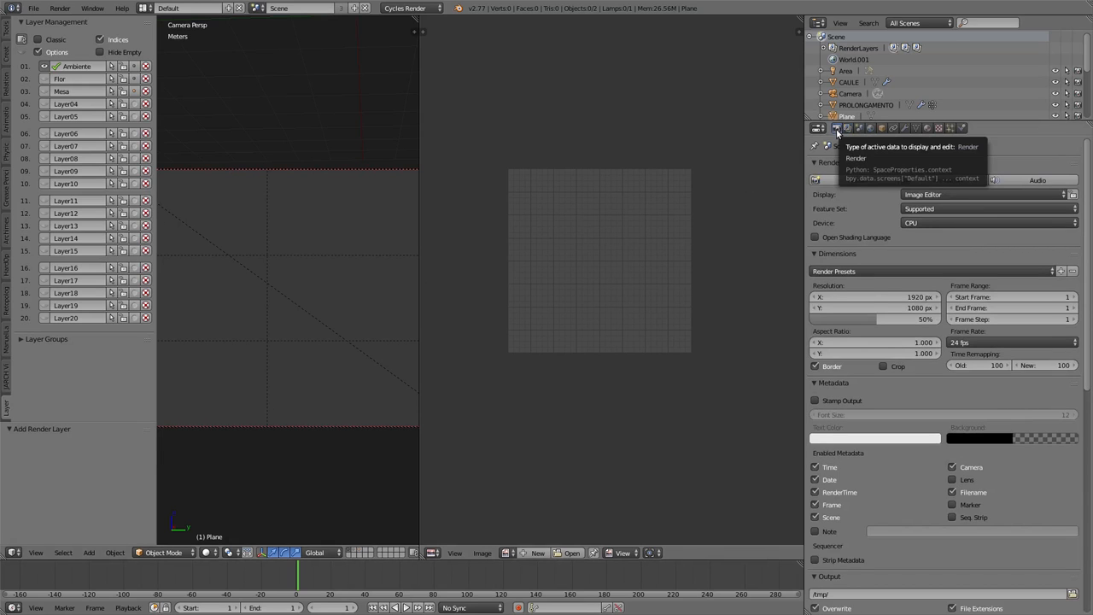
scroll(871, 486, down, 8)
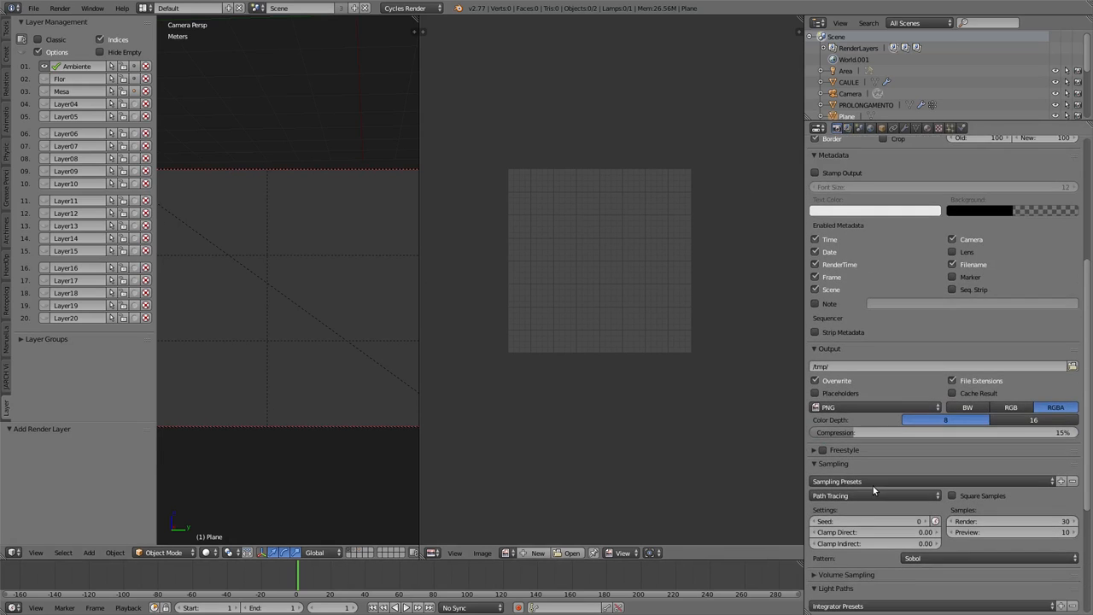
scroll(870, 487, down, 5)
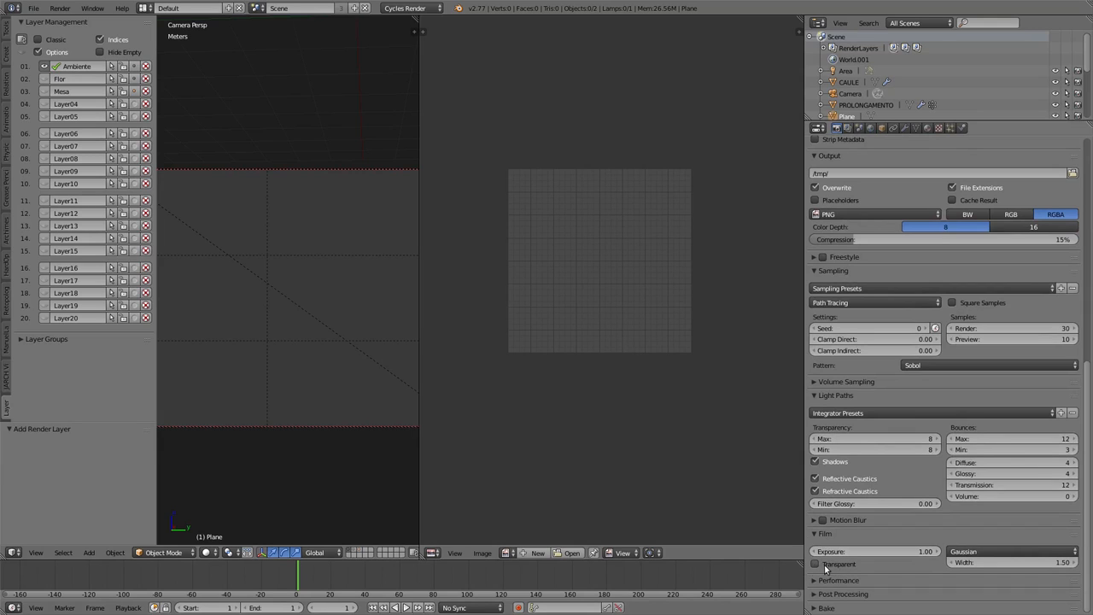
click(848, 128)
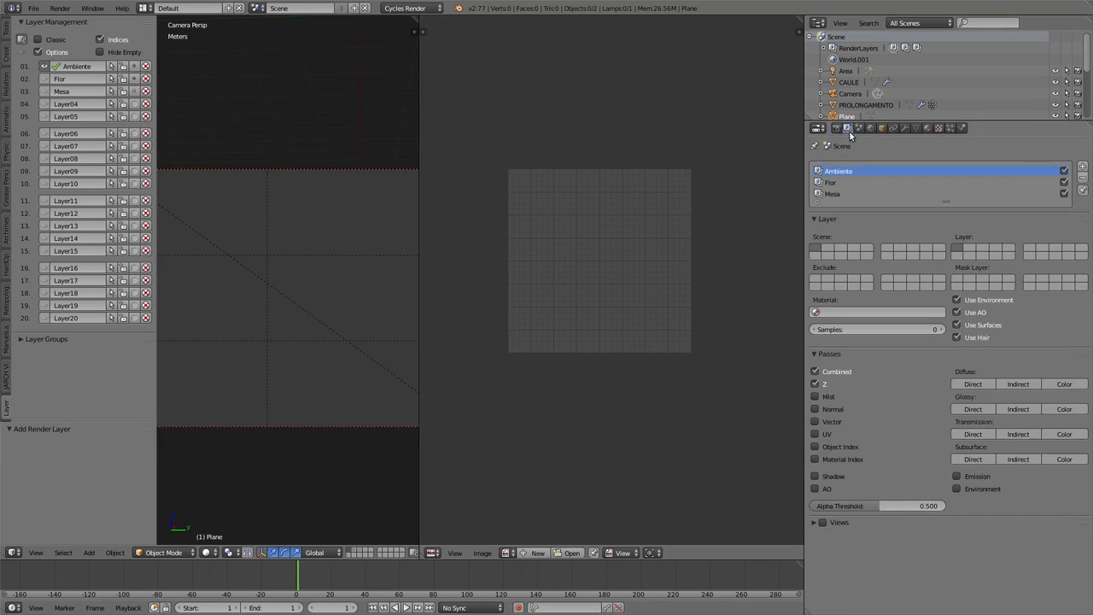
Show only the Flor scene layer and limit the Flor render layer to layer 2.
click(832, 183)
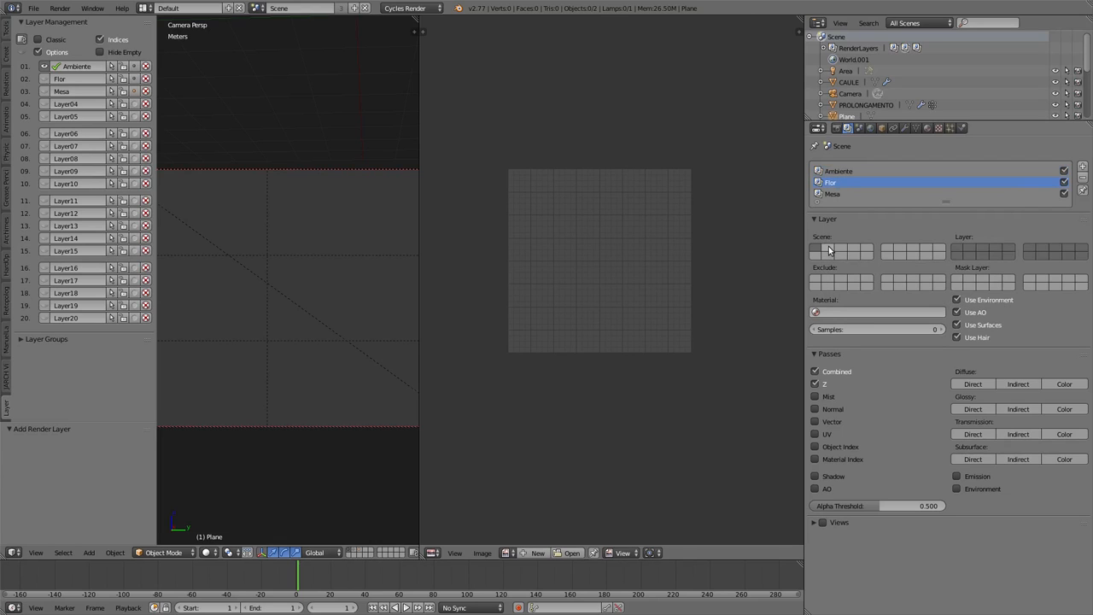
click(828, 250)
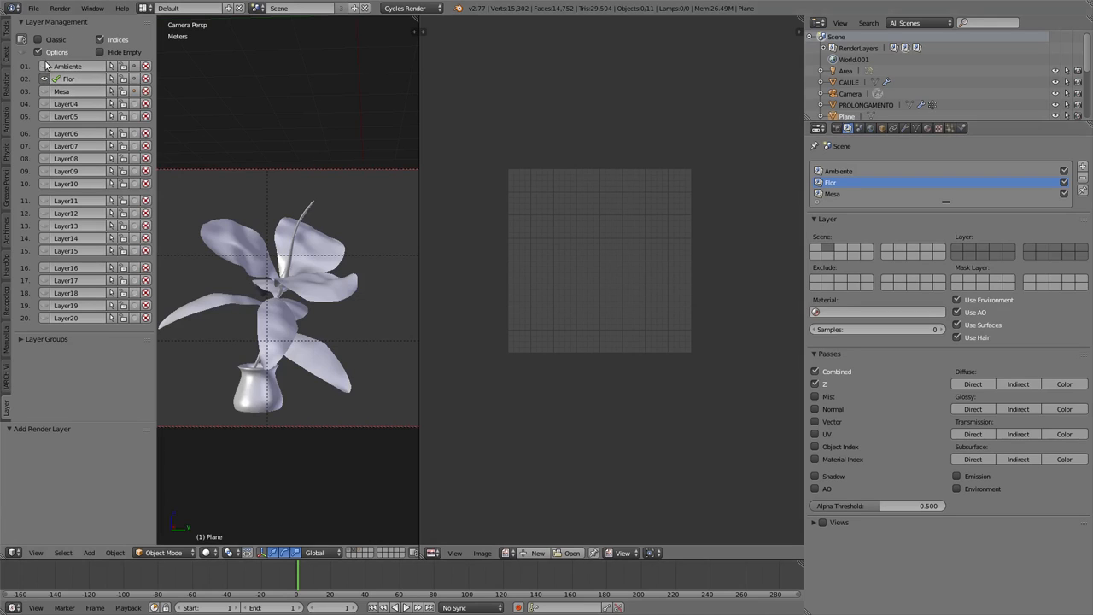
shift+click(45, 67)
shift+click(47, 77)
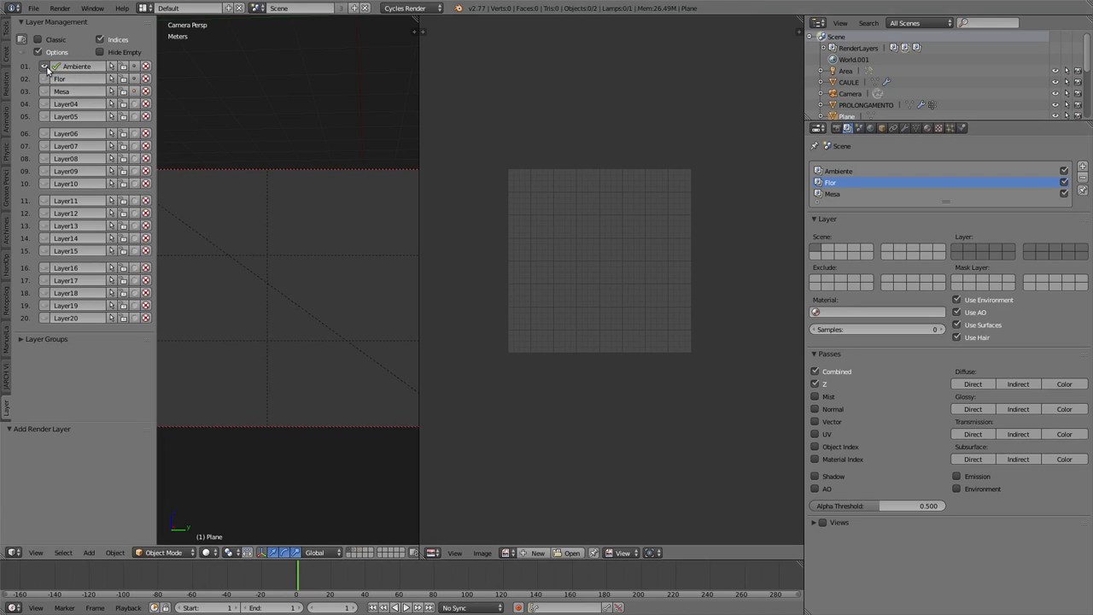
shift+click(46, 78)
shift+click(44, 66)
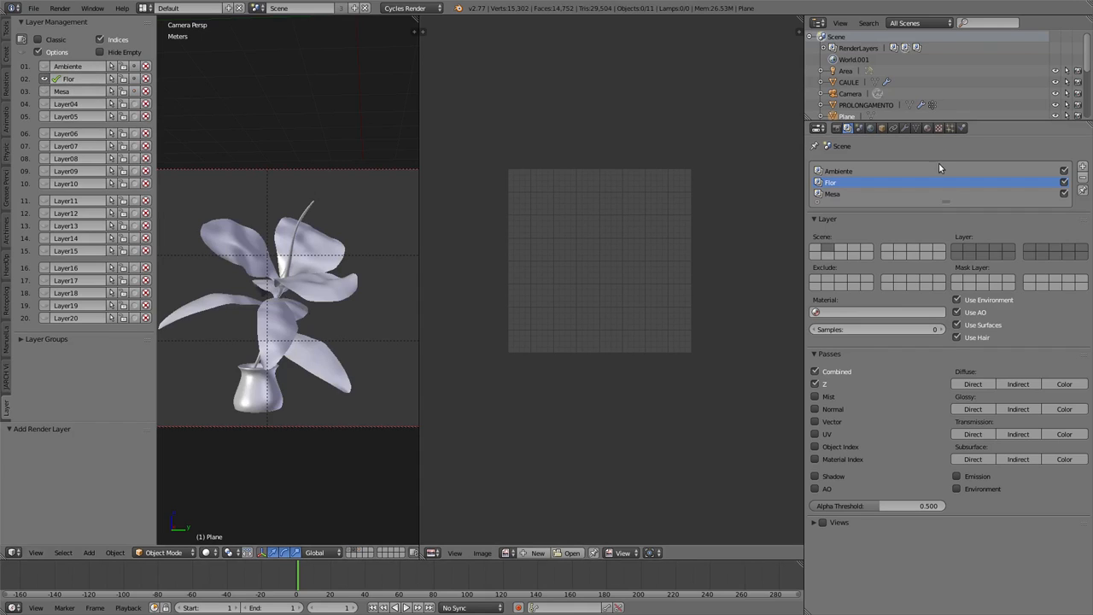
click(967, 248)
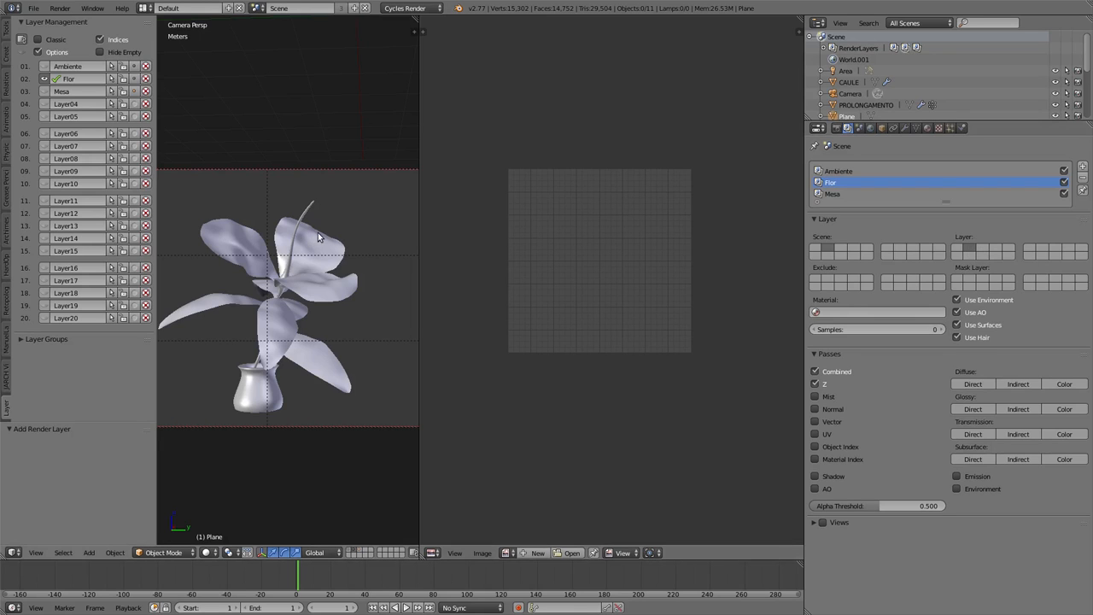
Enable the Transparent film option, previewing the flower in rendered shading before and after the change.
key(shift+z)
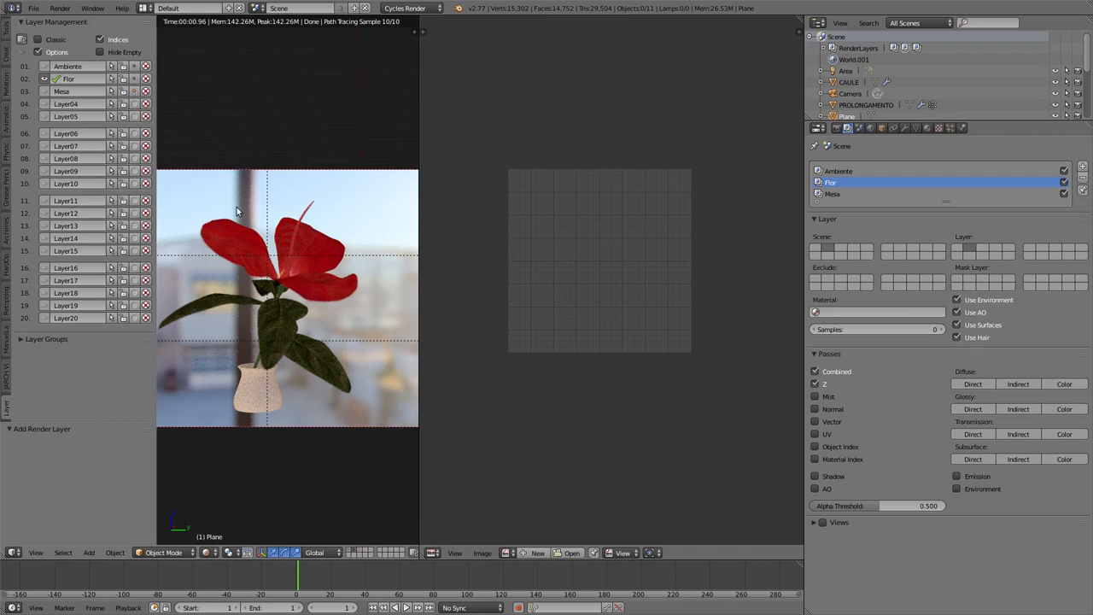
key(shift+z)
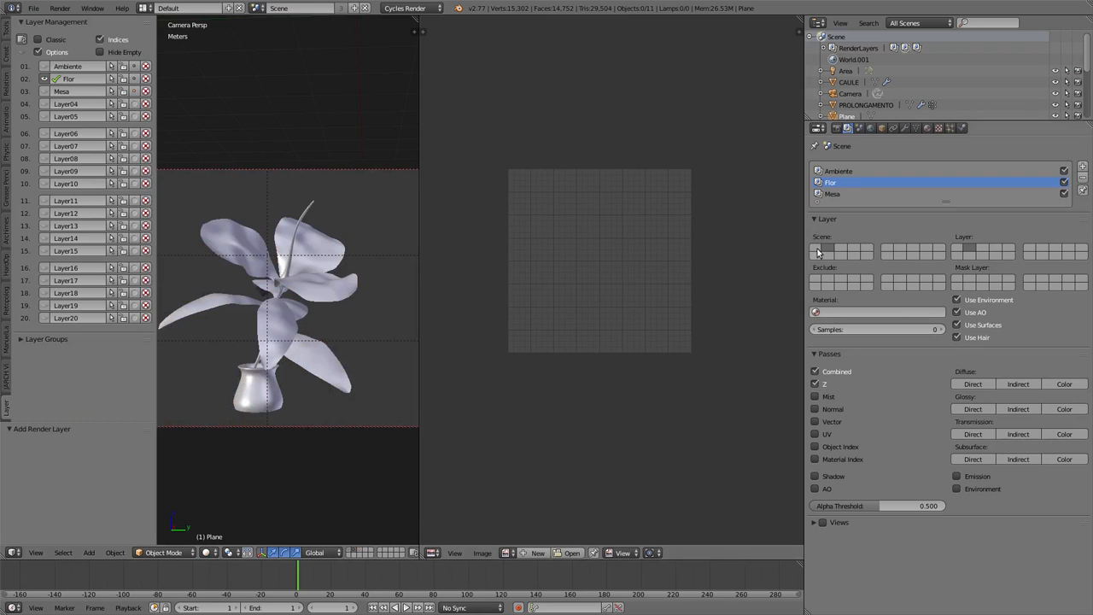
click(837, 129)
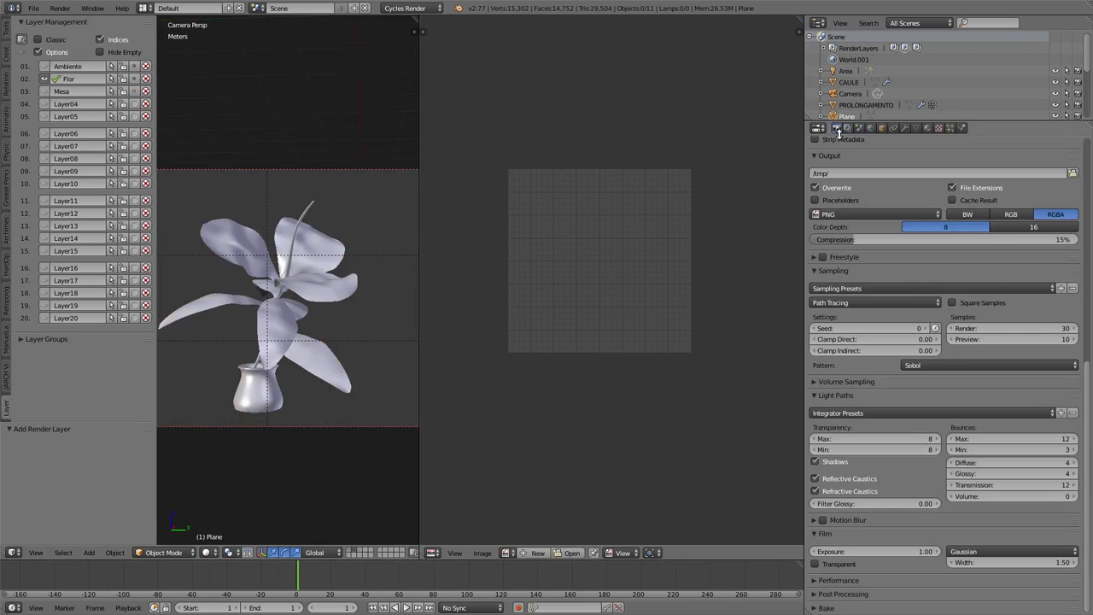
click(817, 565)
key(shift+z)
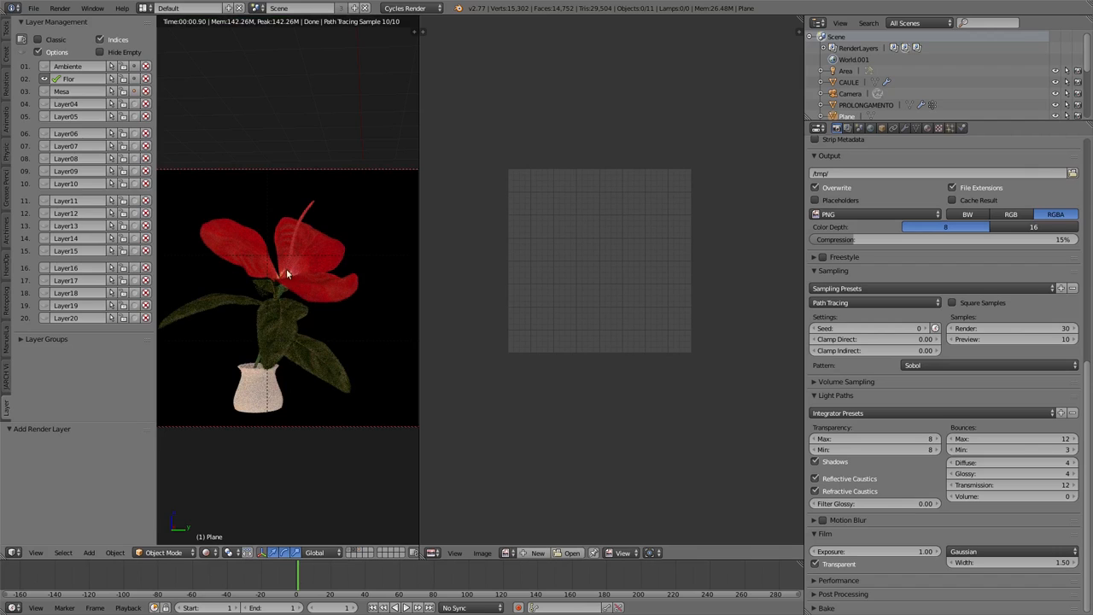
key(shift+z)
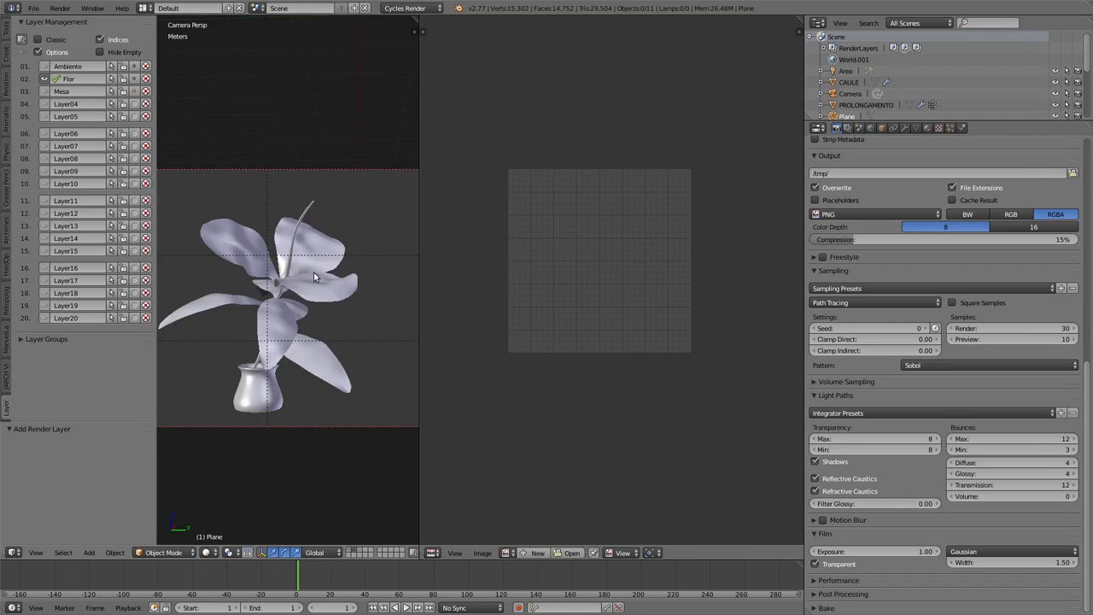
Show only the Mesa scene layer, limit the Mesa render layer to layer 3, and preview the table in rendered shading.
click(848, 129)
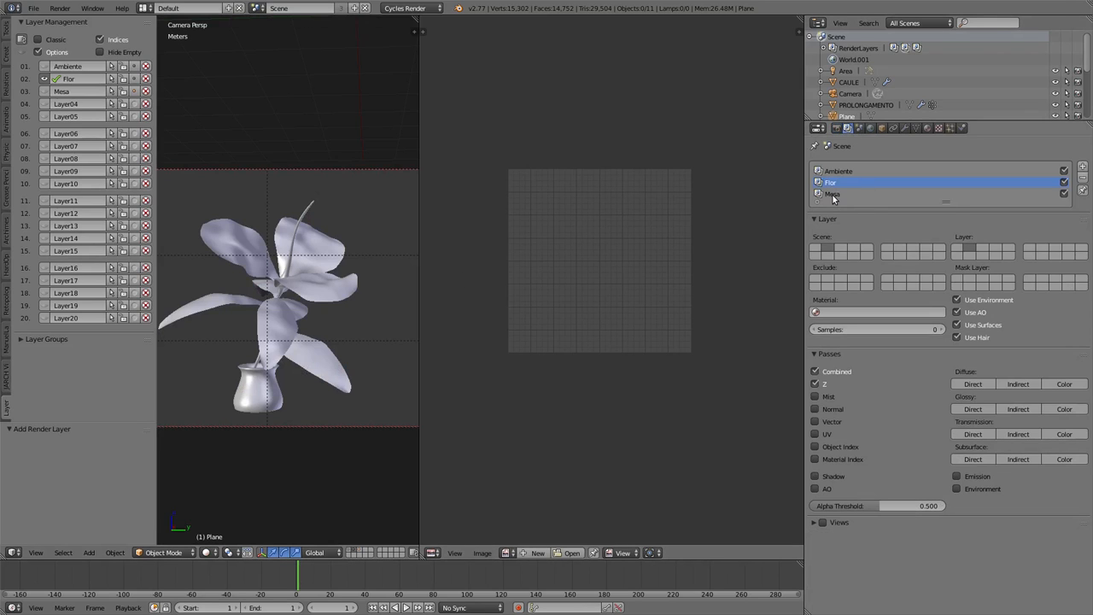
click(835, 195)
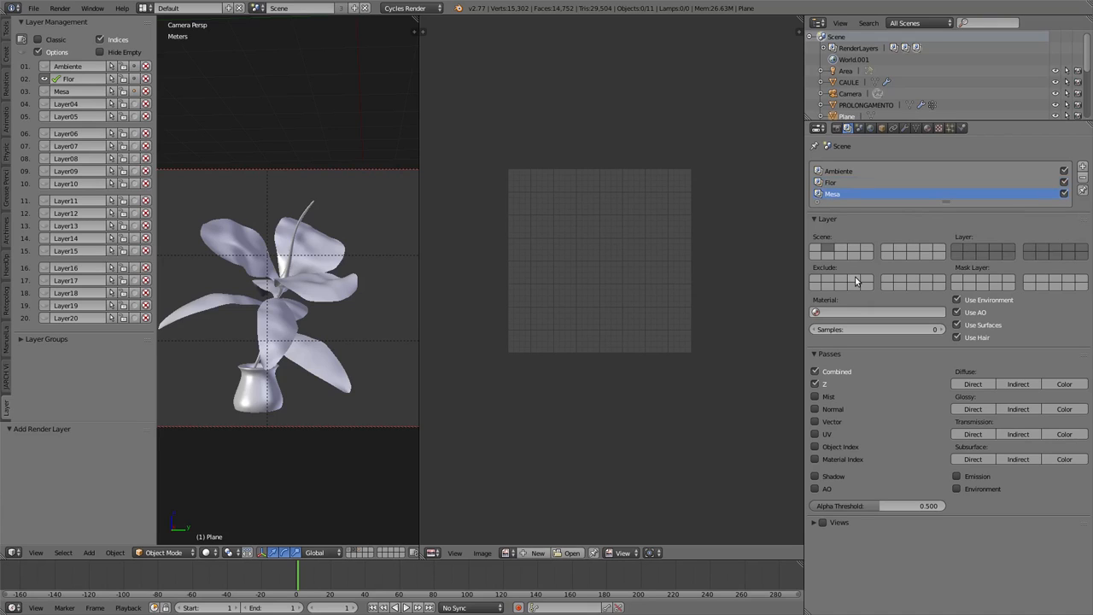
click(45, 92)
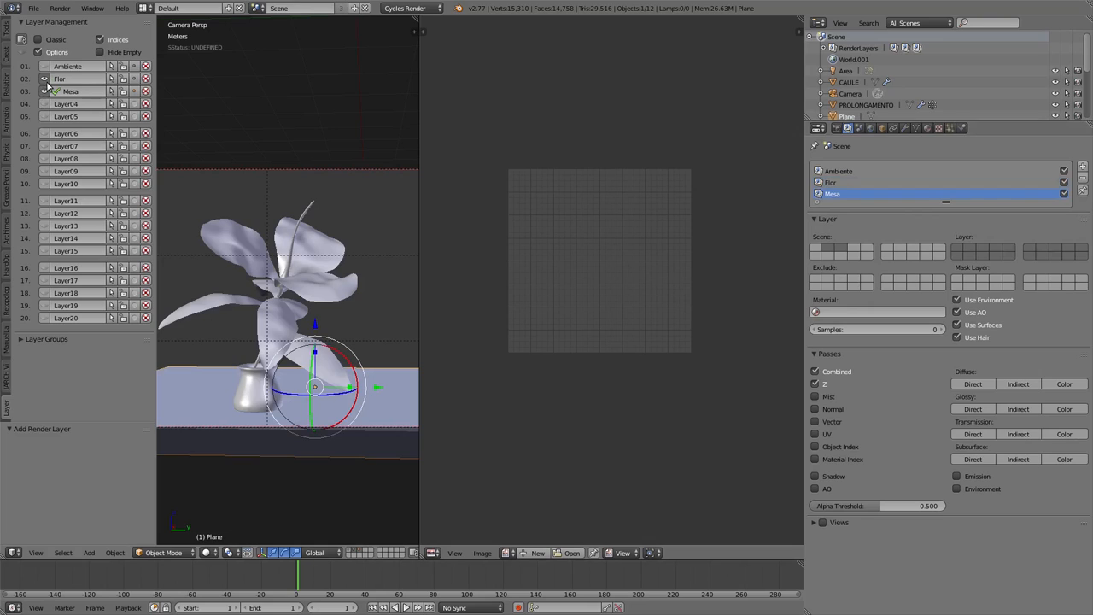
click(46, 79)
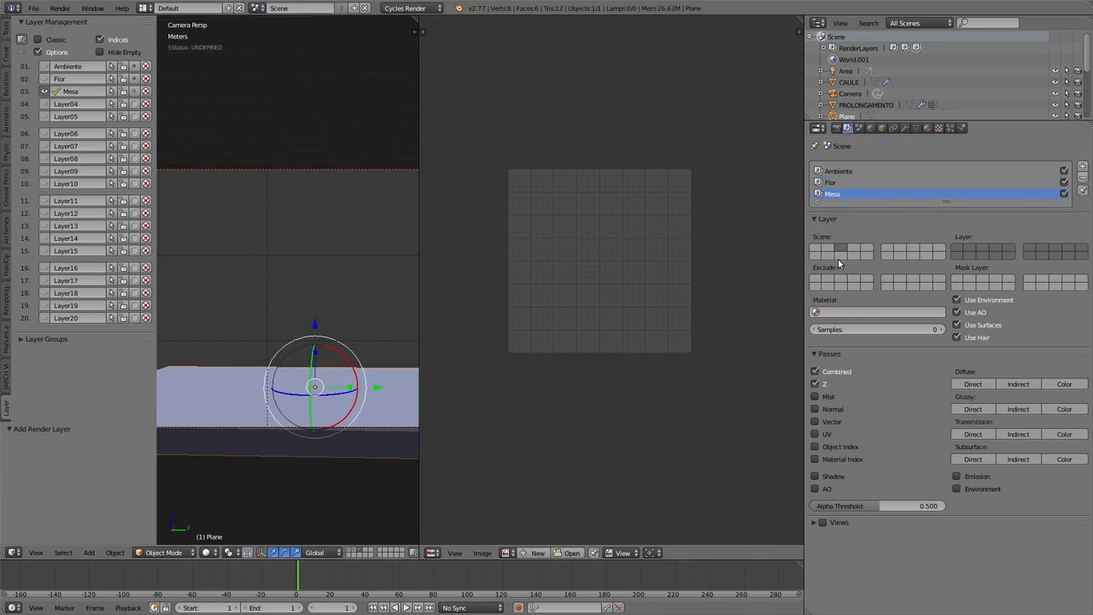
click(982, 248)
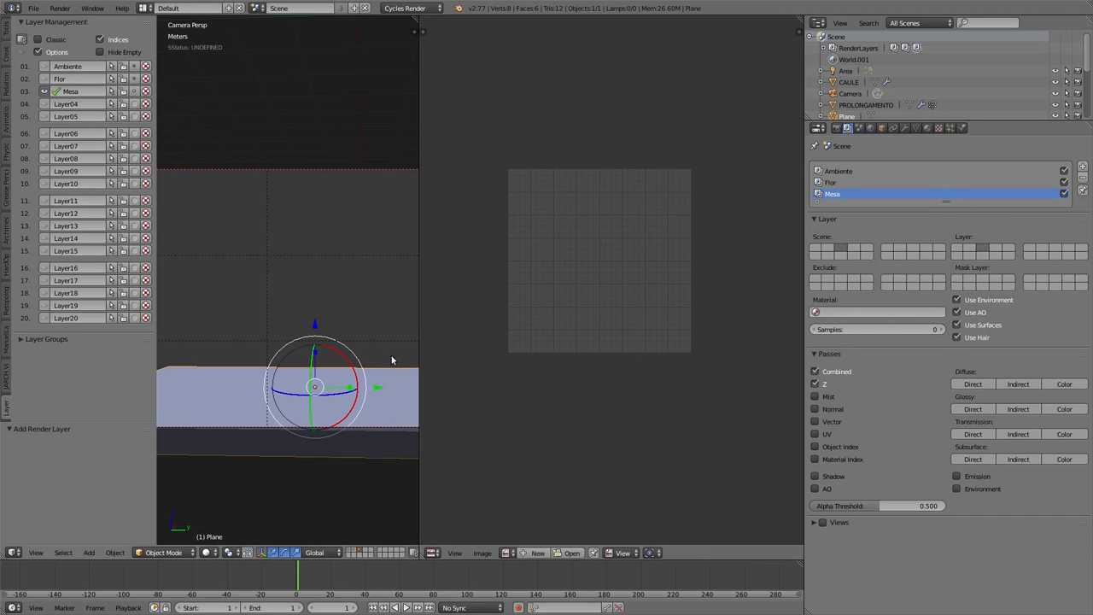
key(shift+z)
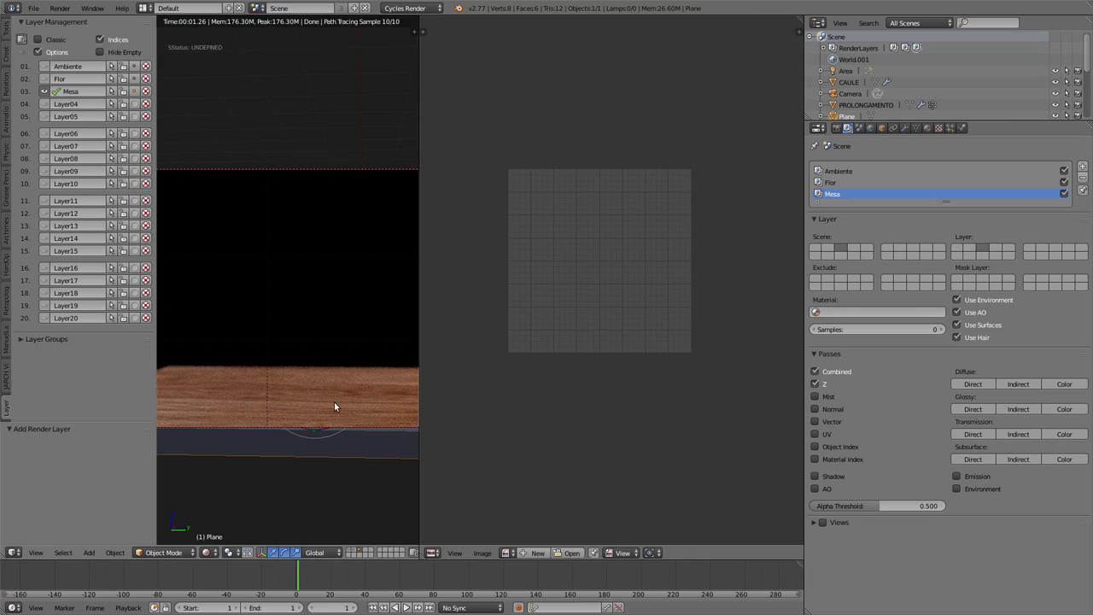
Make the Ambiente render layer active with only its scene layer visible, and turn off the Transparent film option.
click(838, 171)
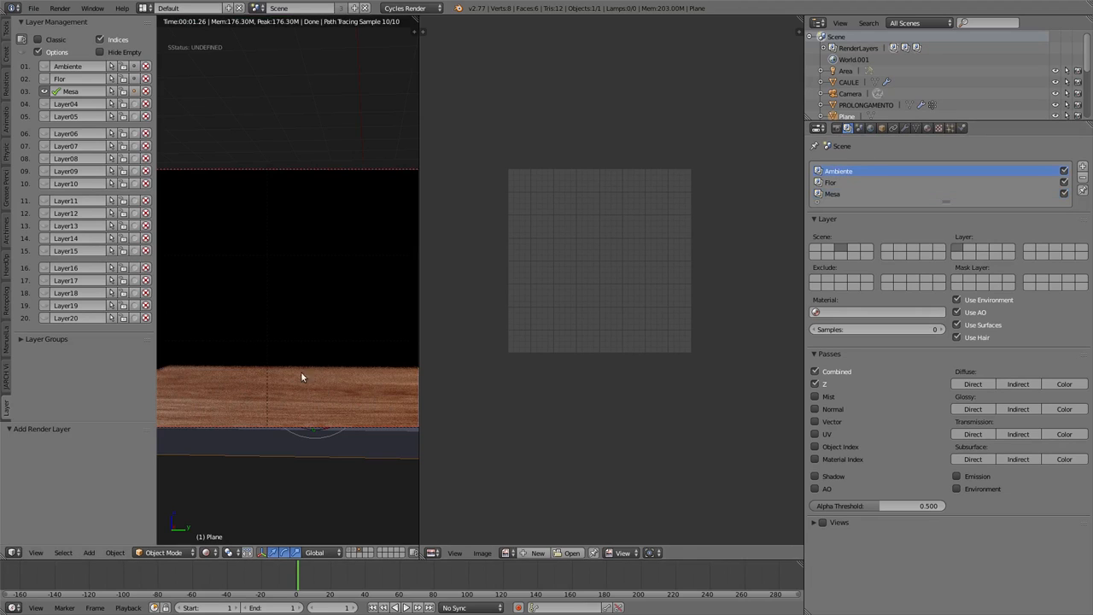
click(45, 66)
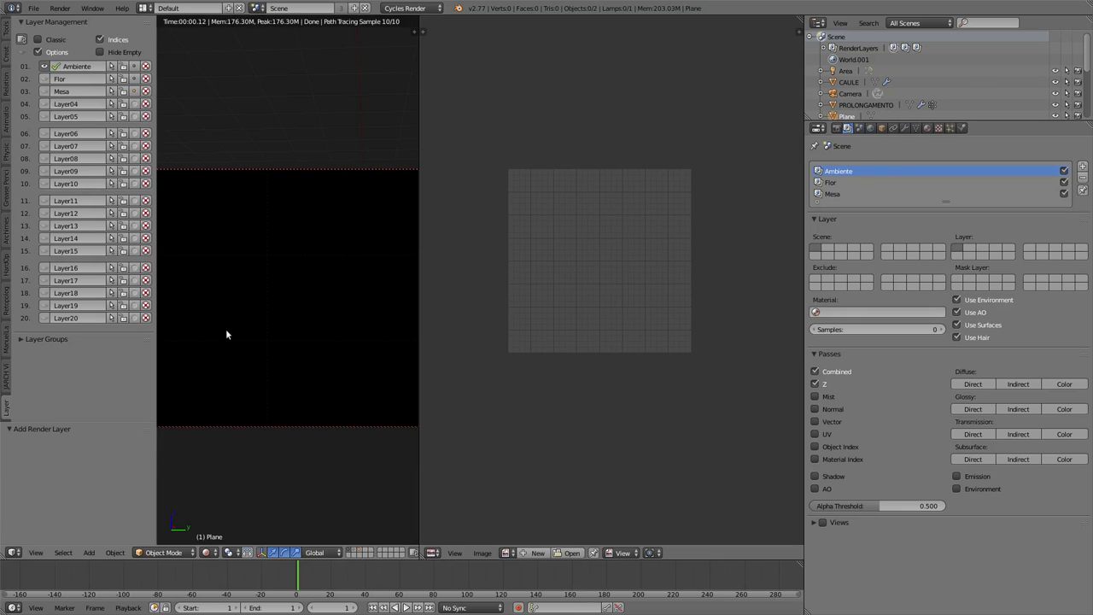
click(837, 129)
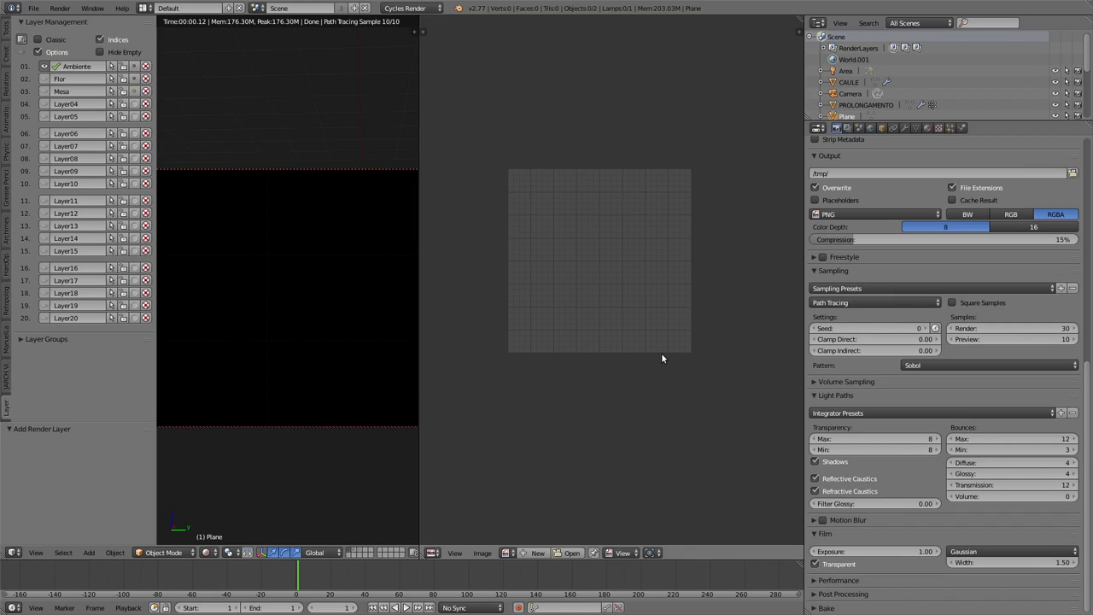
click(847, 129)
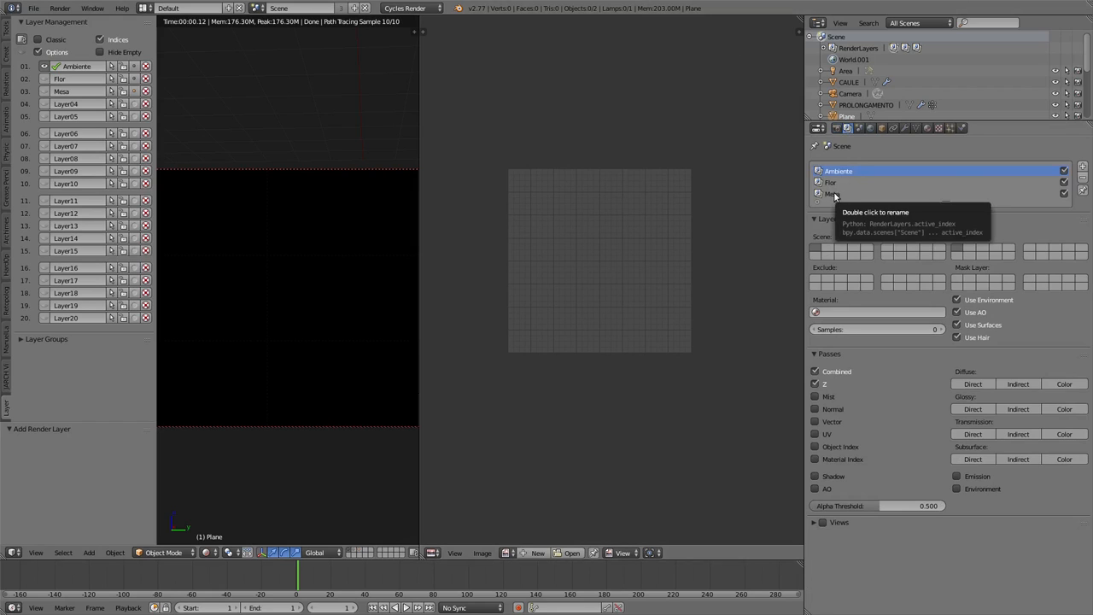
click(834, 196)
click(846, 174)
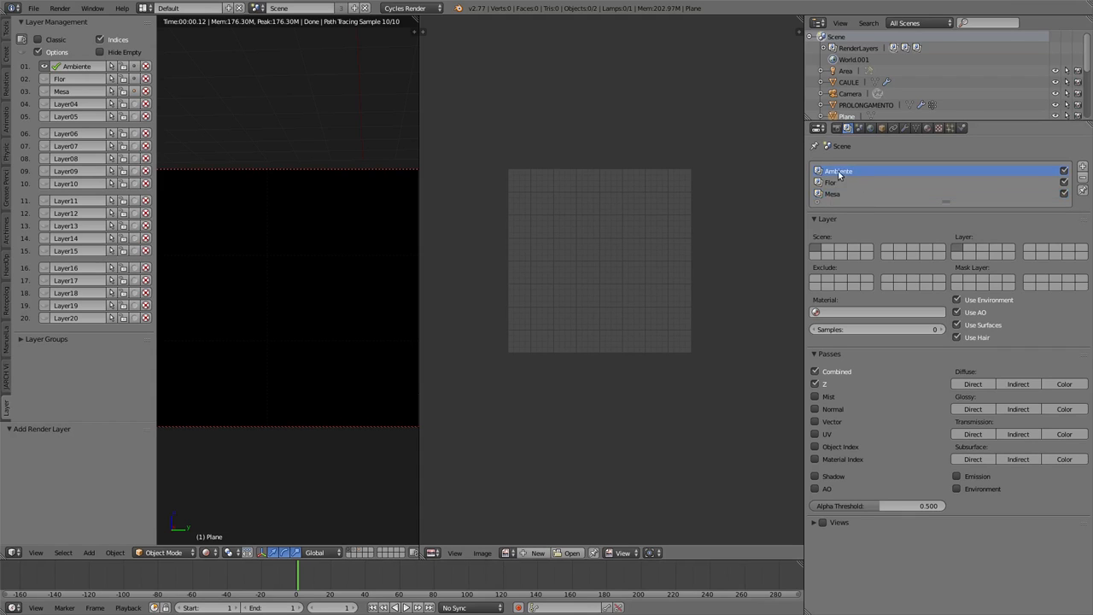
click(836, 127)
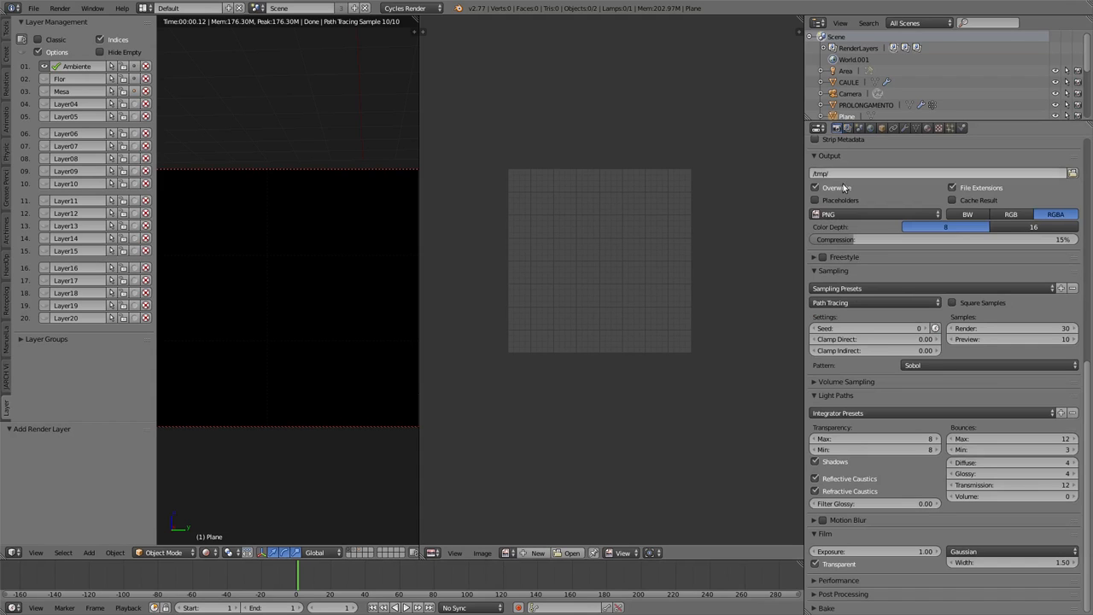
click(816, 565)
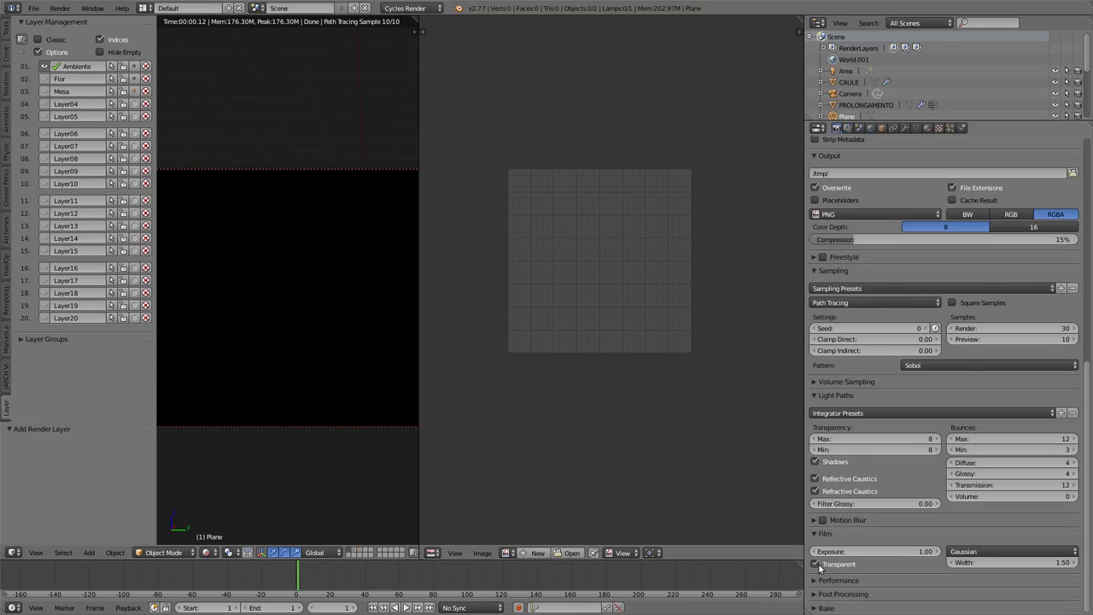
click(816, 564)
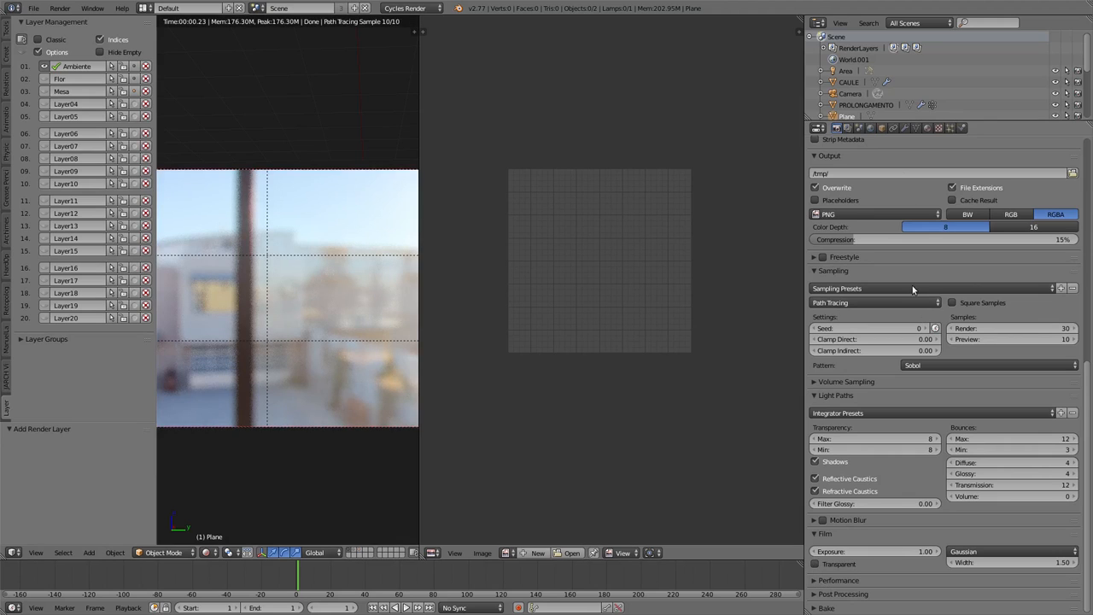
Restrict rendering to the active Ambiente render layer only and render the image.
click(847, 127)
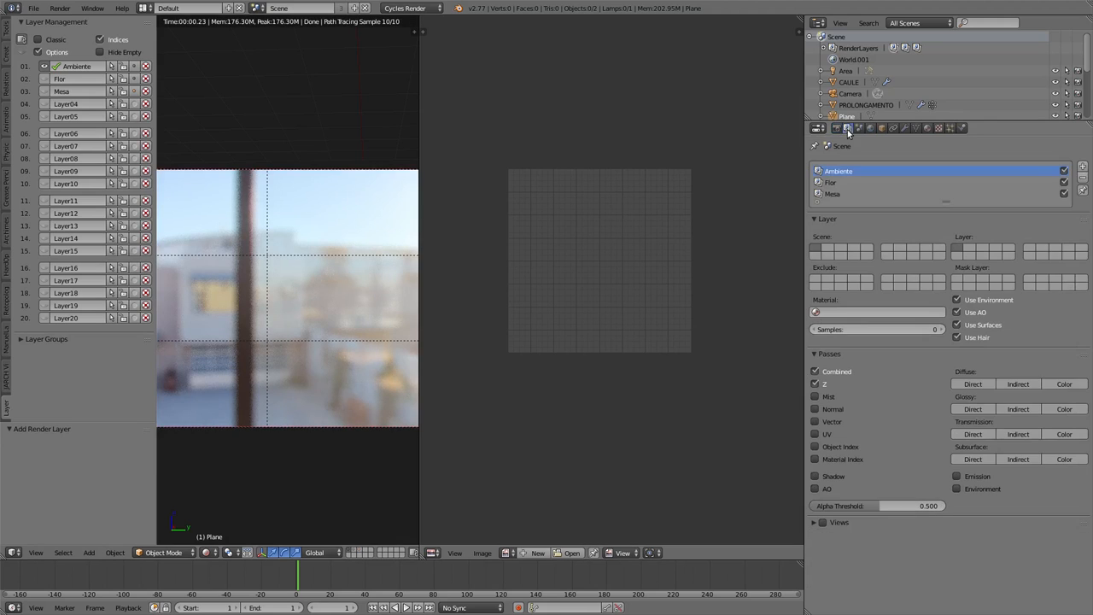
click(1083, 192)
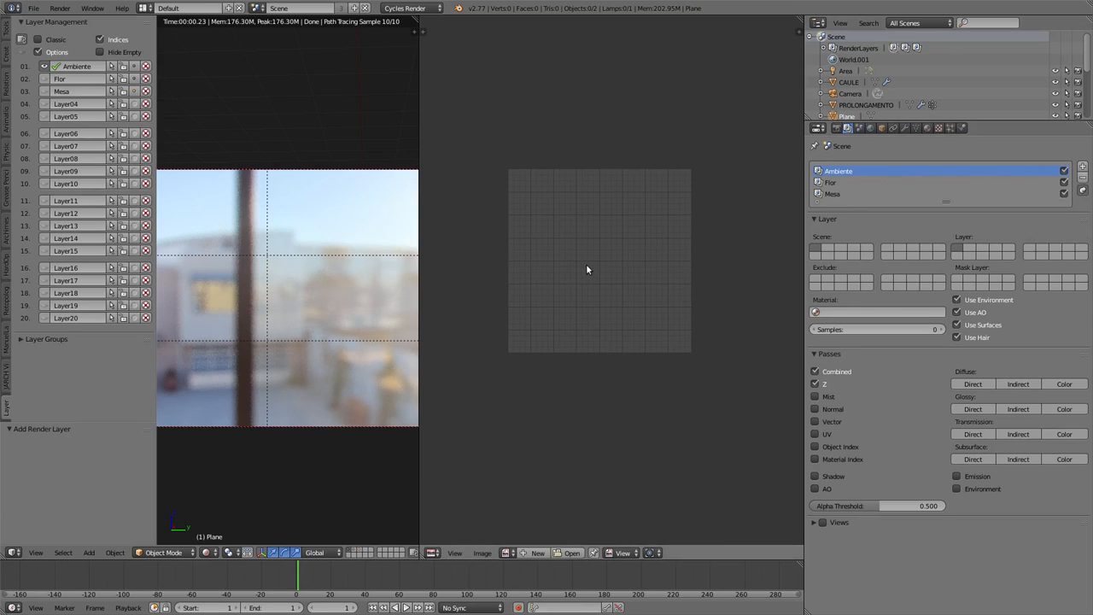
key(F12)
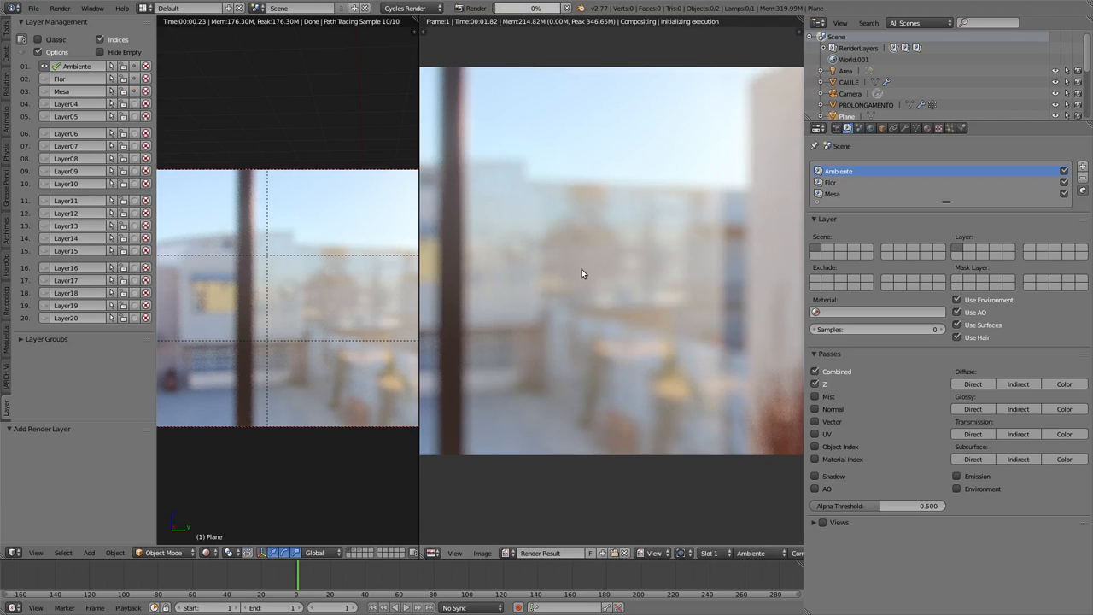
scroll(582, 273, down, 3)
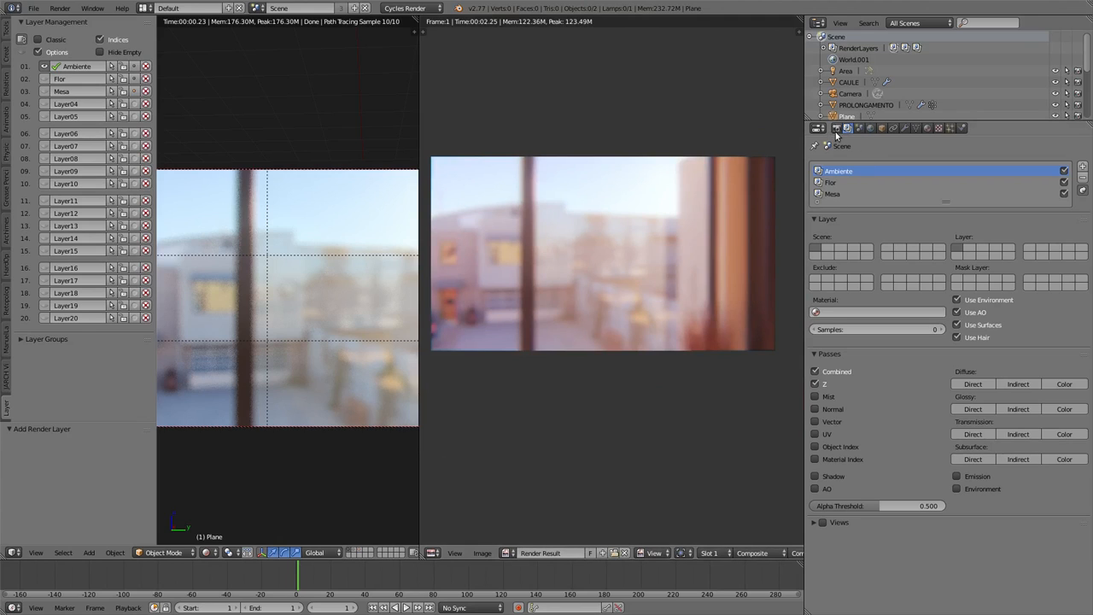
Make the Flor render layer active, enable the Transparent film option, and show only the Flor scene layer.
click(837, 182)
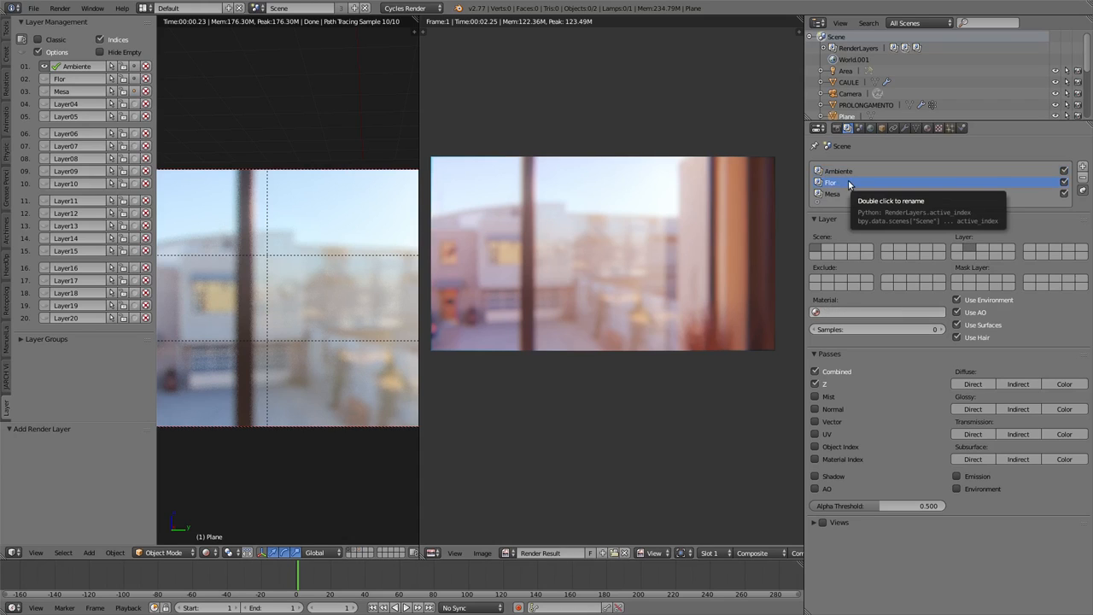
click(836, 128)
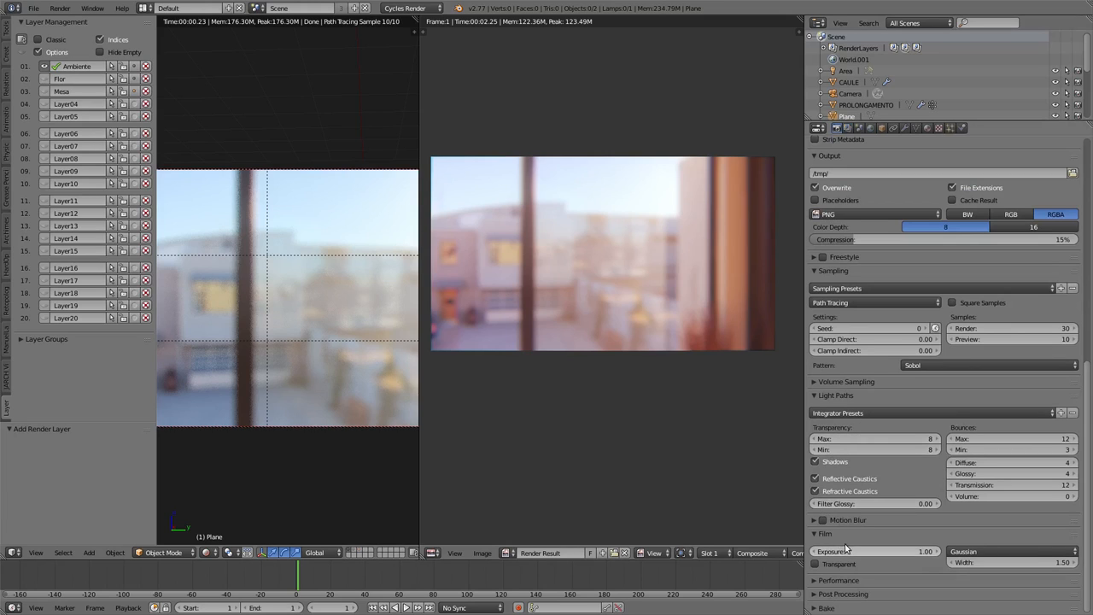
click(816, 565)
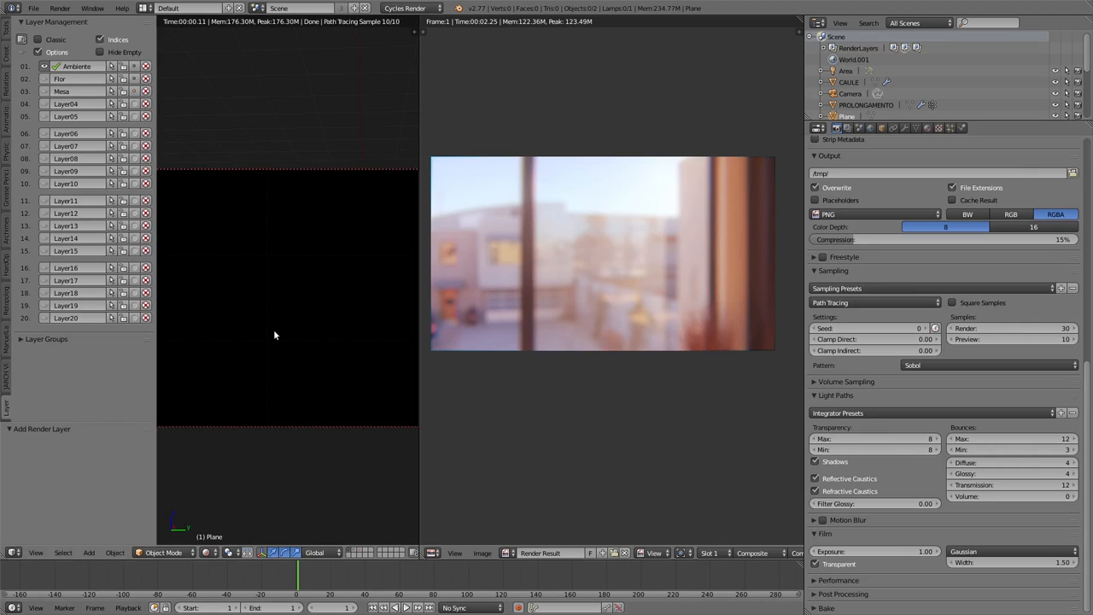
click(846, 128)
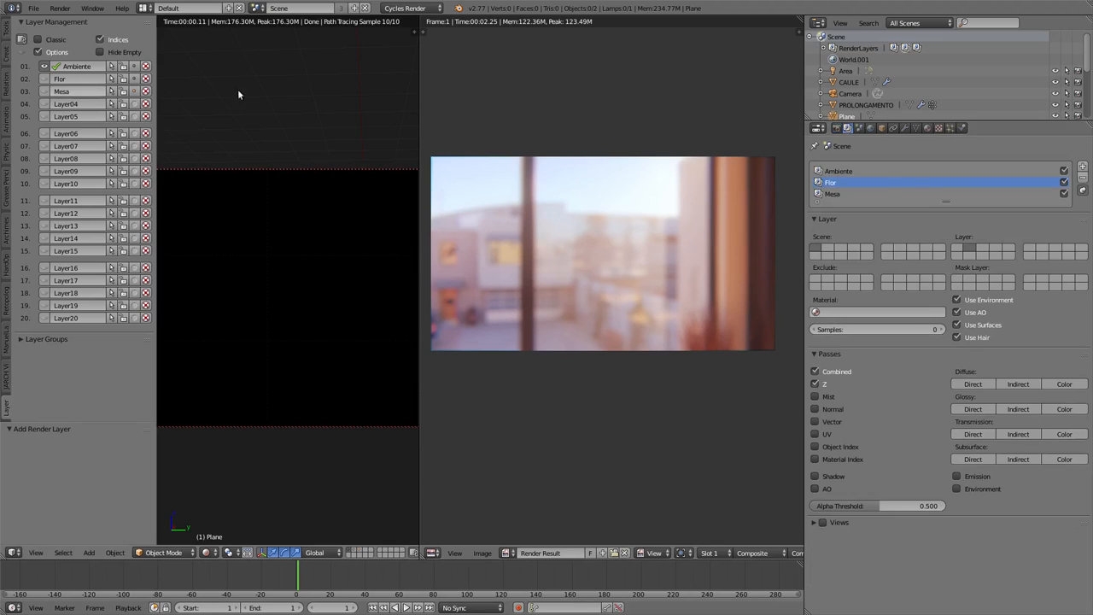
click(45, 79)
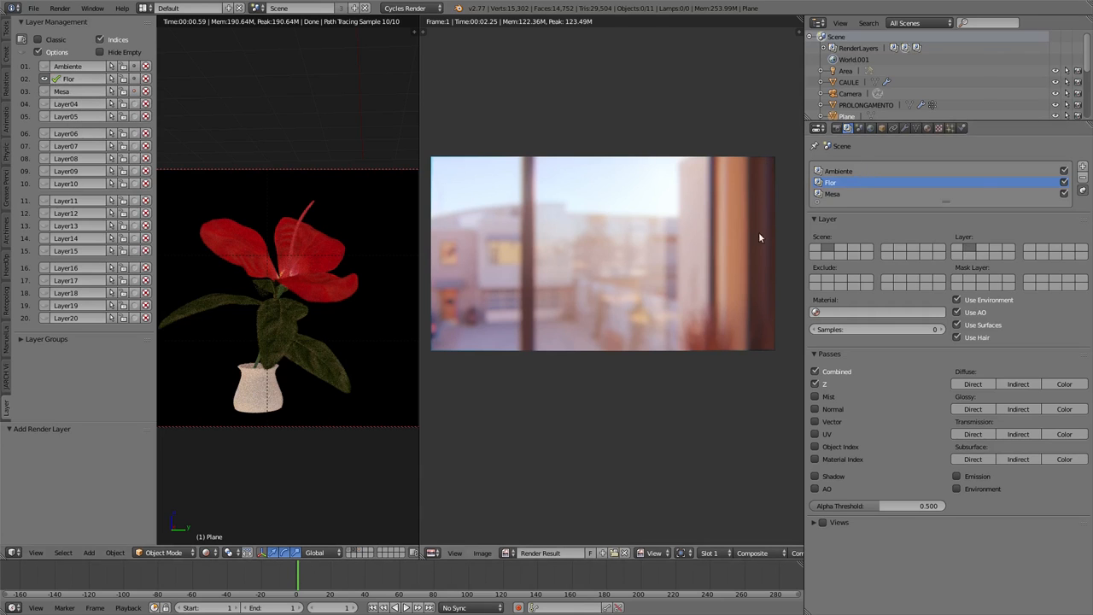
Render the image with only the Flor scene layer visible.
key(super+s)
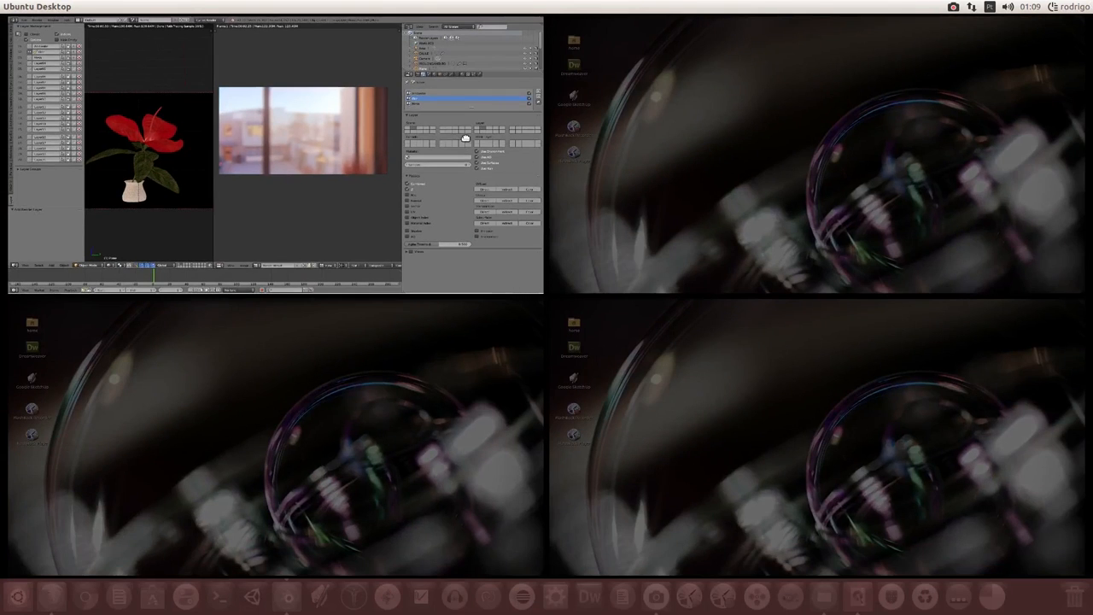
double_click(465, 137)
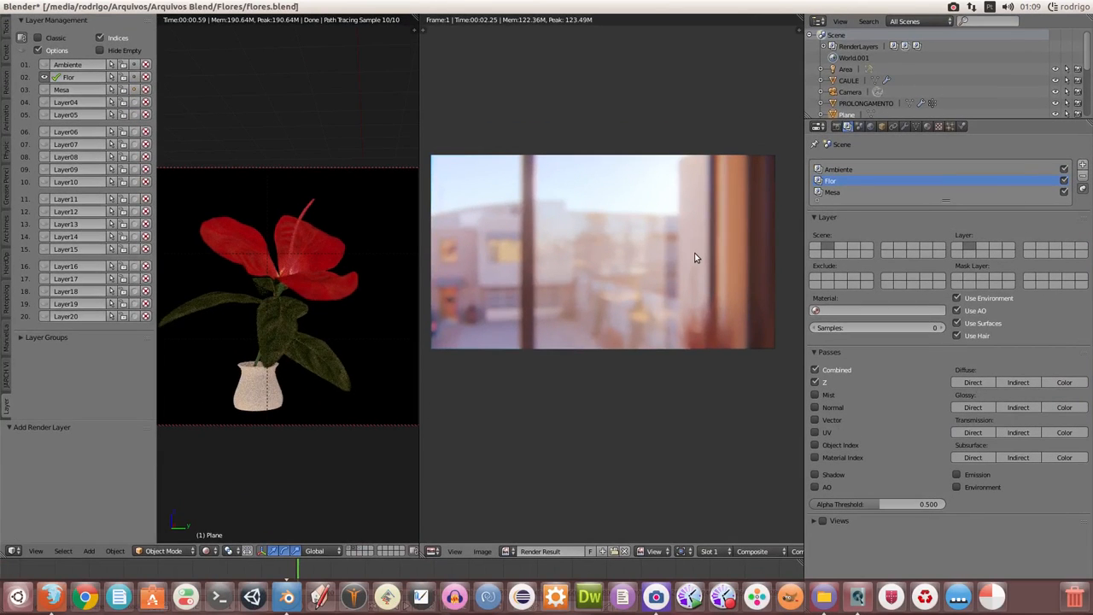
key(F12)
scroll(746, 528, down, 3)
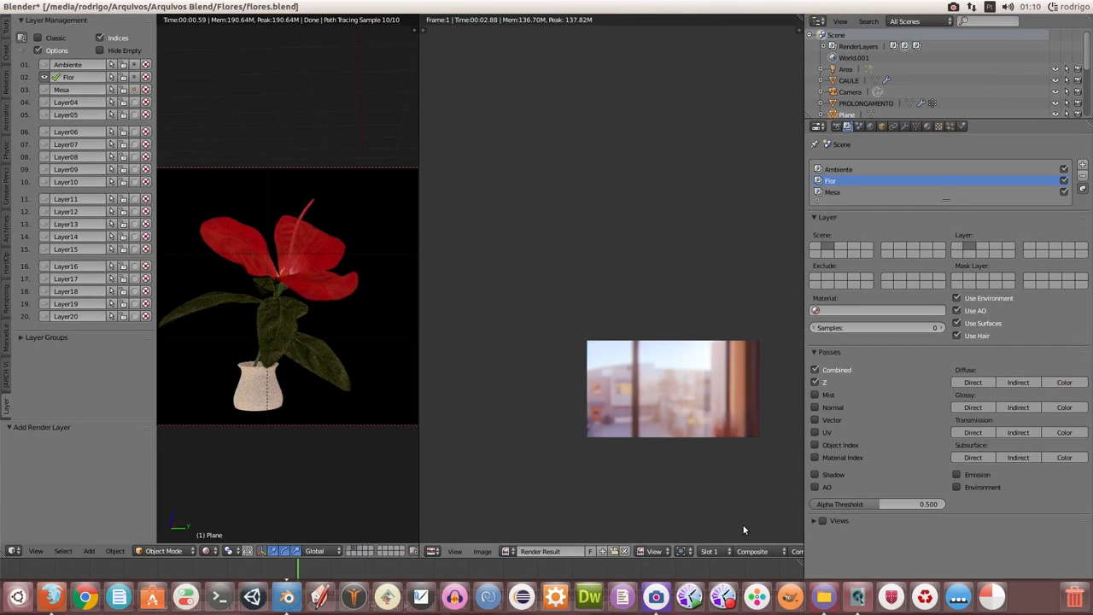
scroll(745, 527, up, 4)
mouse_move(681, 437)
middle_down()
mouse_move(671, 439)
mouse_move(681, 455)
middle_up()
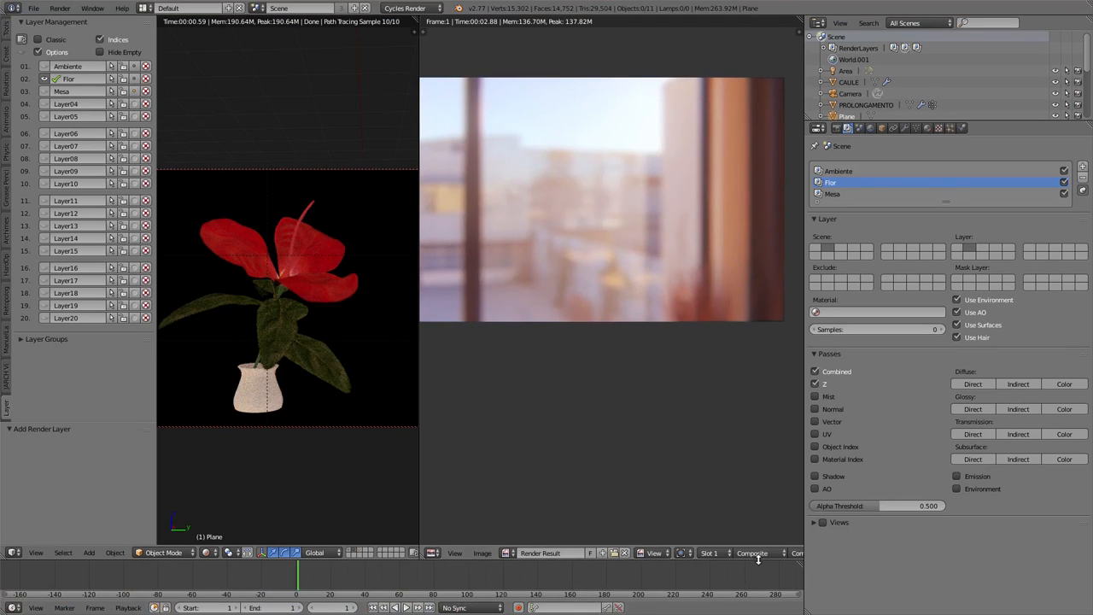
Display the Flor render layer in the render result instead of the composite.
click(755, 553)
click(749, 518)
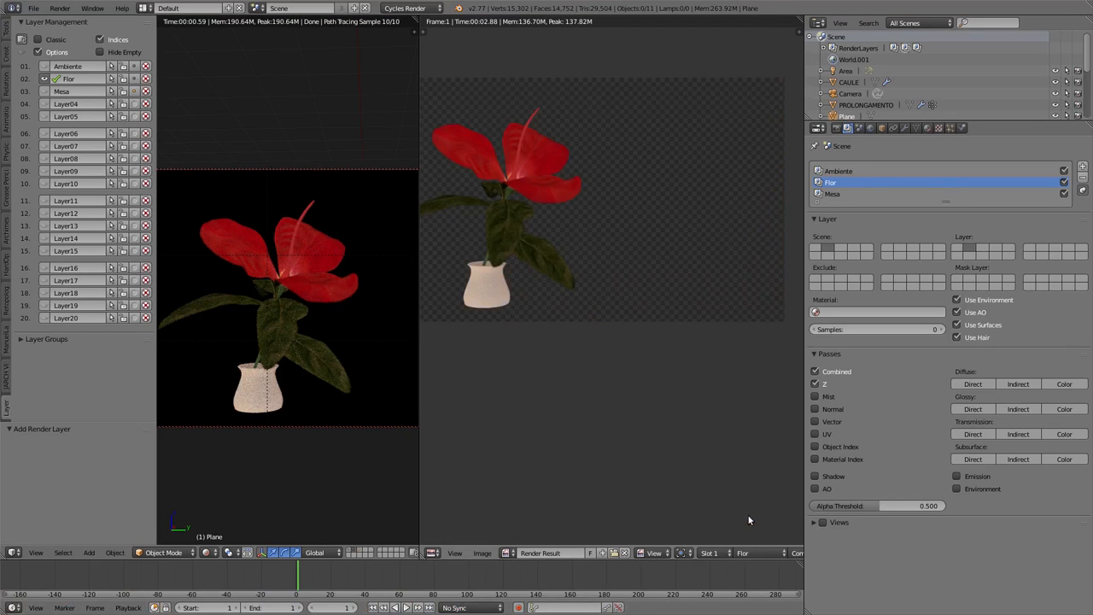
middle_drag(523, 203, 605, 283)
scroll(606, 283, down, 1)
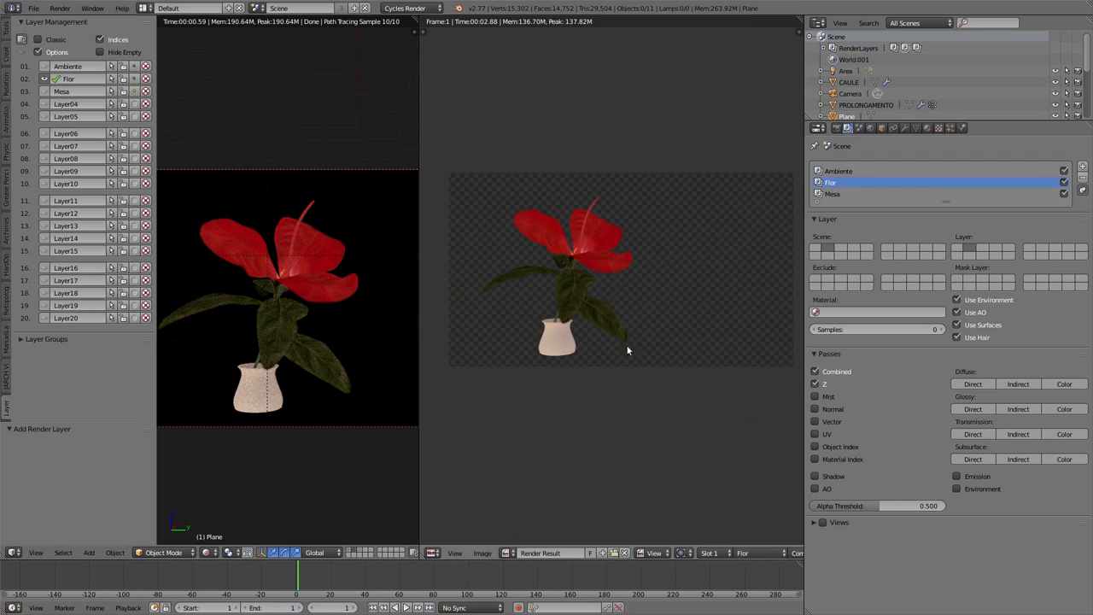
click(765, 554)
click(764, 553)
Make the Mesa render layer active, show only the Mesa scene layer, and render the image.
click(837, 196)
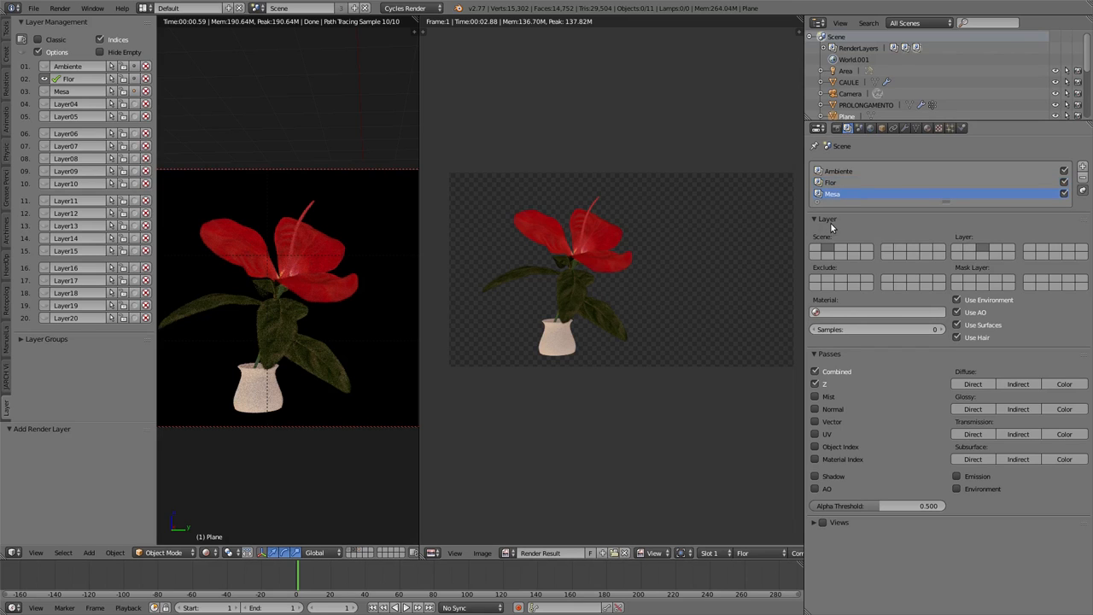
click(44, 91)
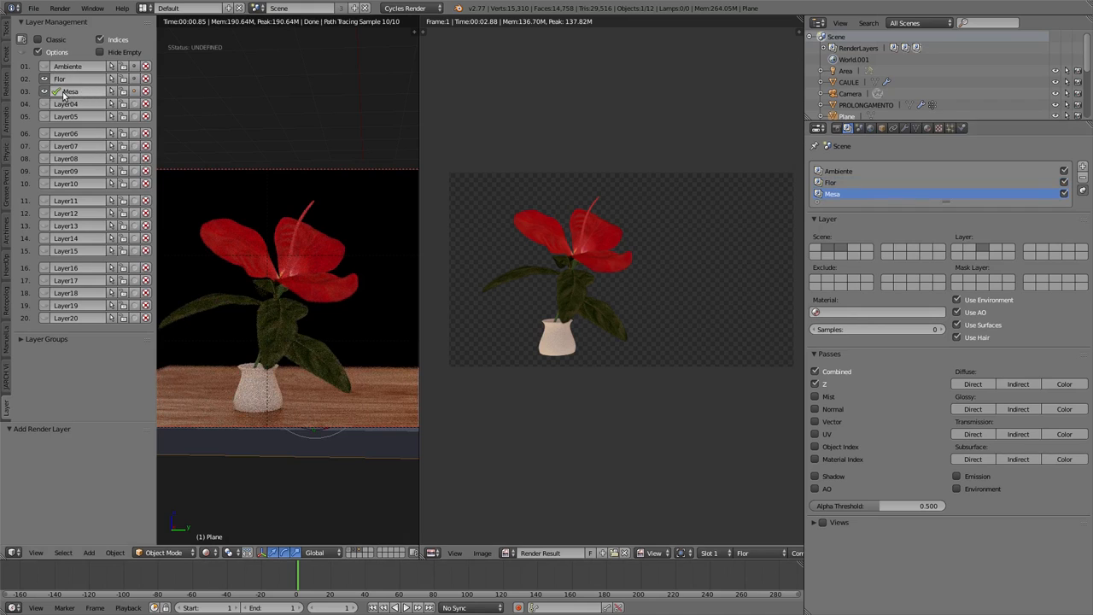
click(45, 80)
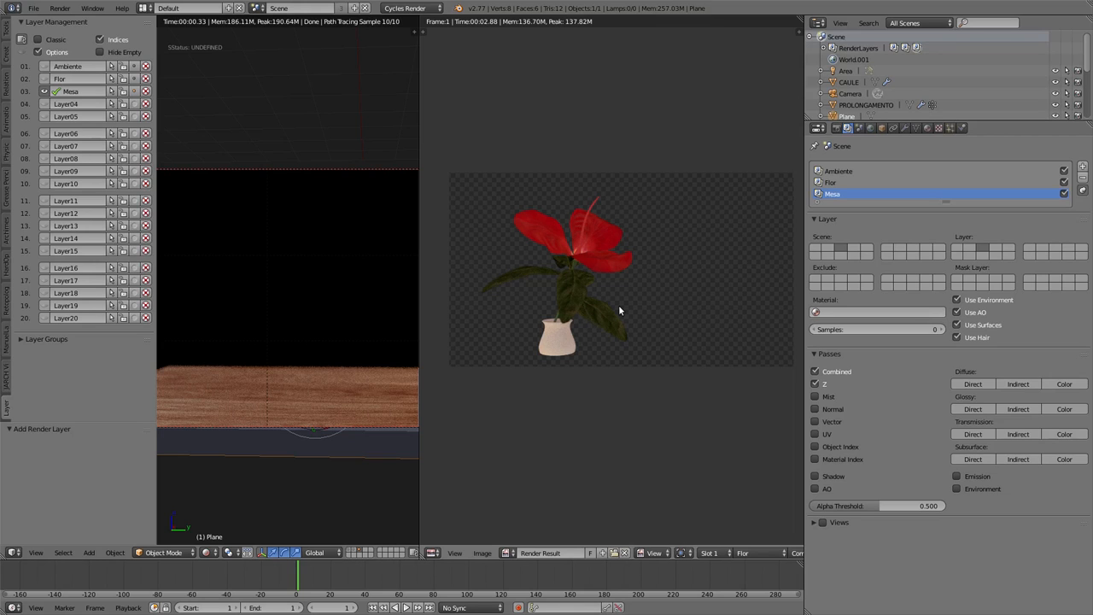
key(F12)
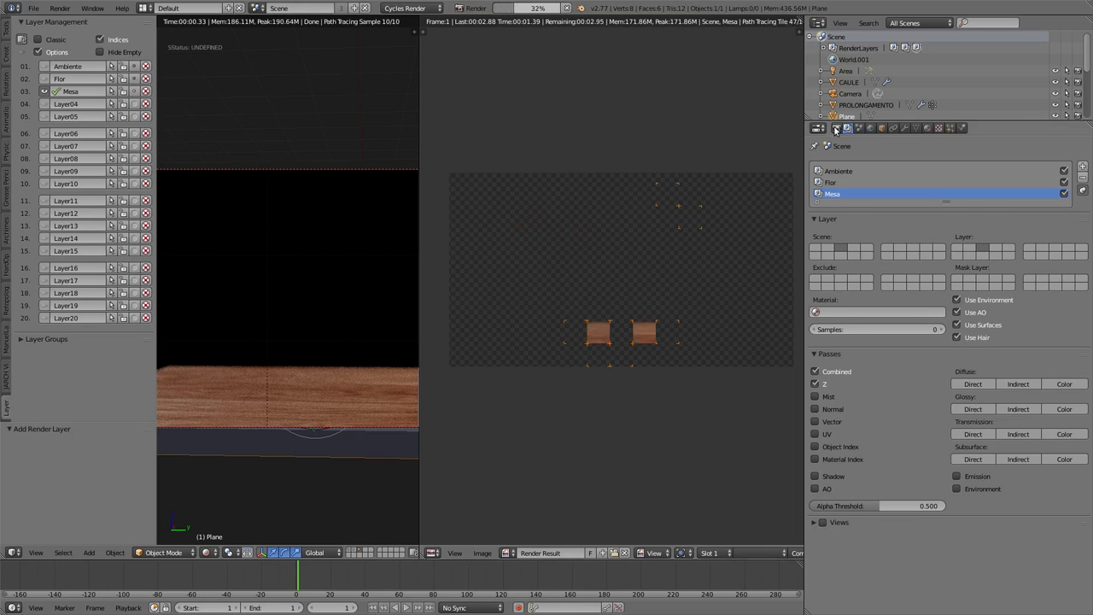
Bring up the render settings and display the Mesa render layer in the render result.
click(835, 129)
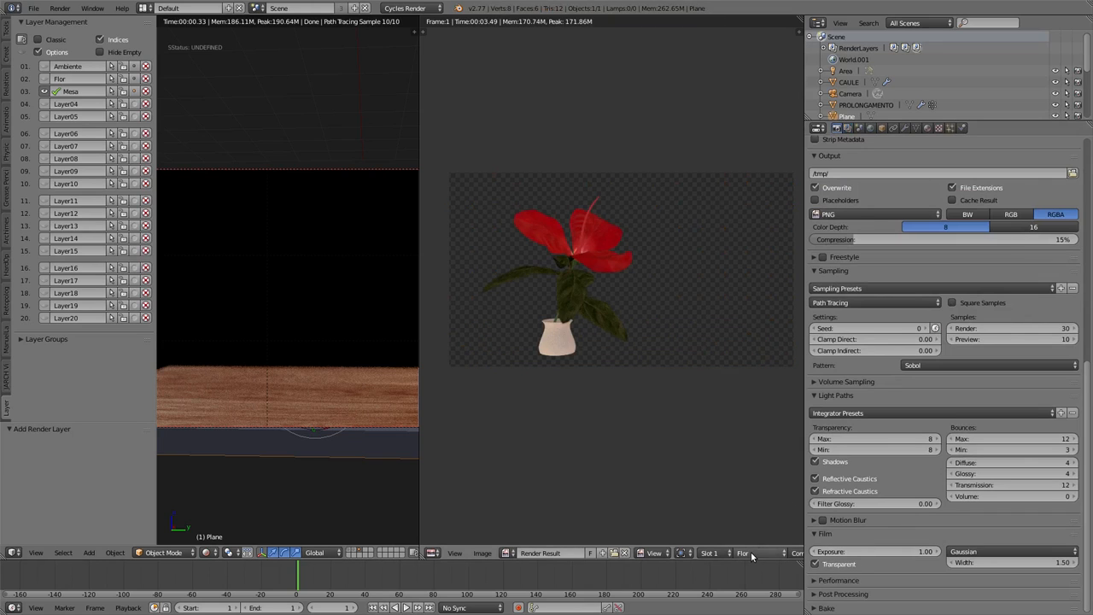
scroll(751, 554, down, 1)
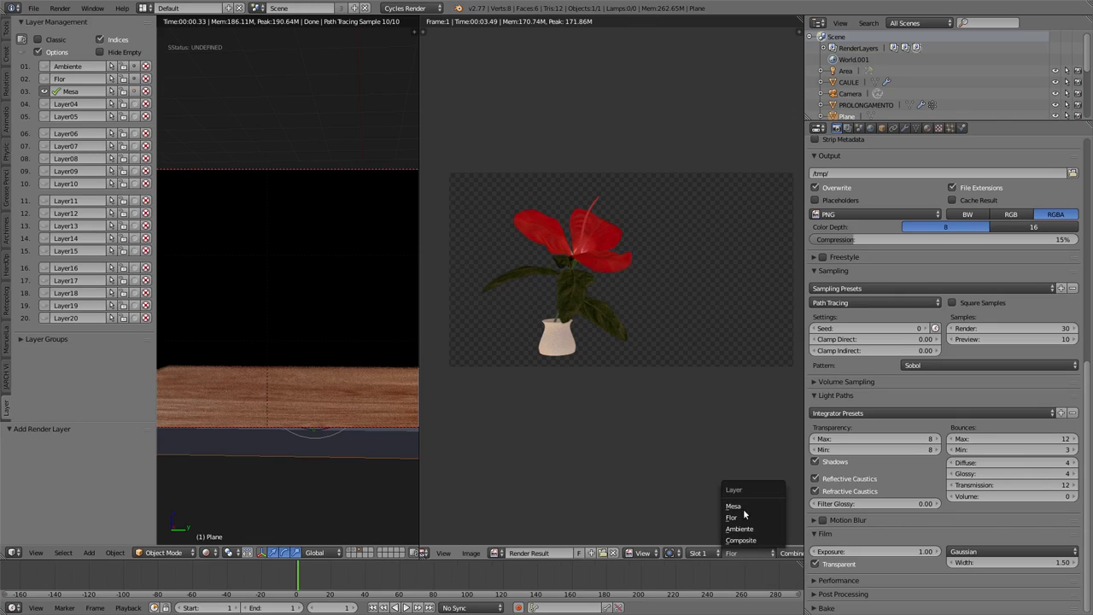
click(744, 508)
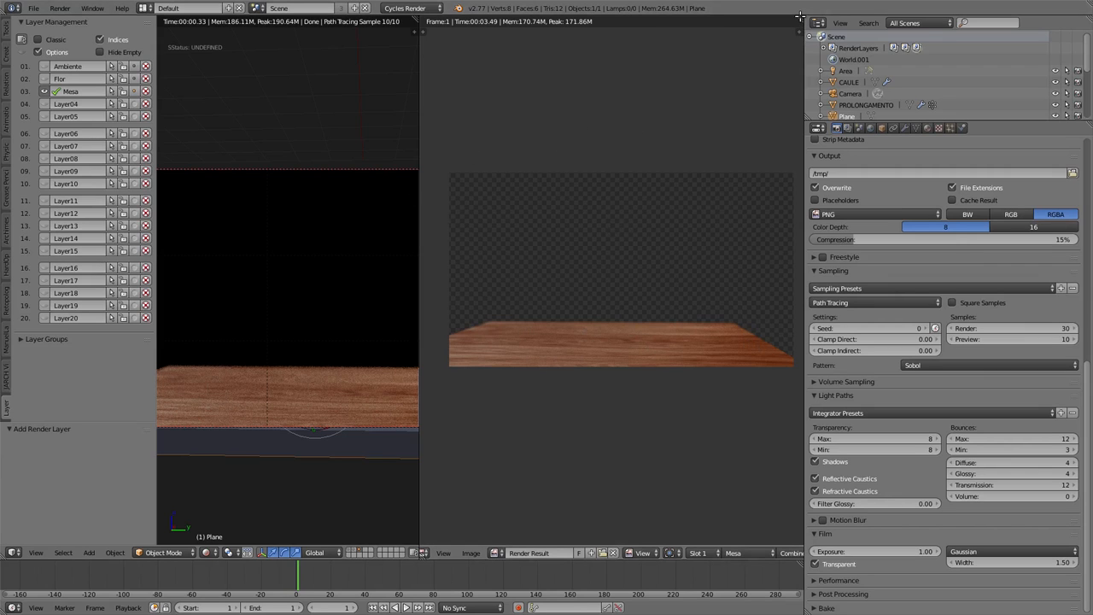
Split the image editor into two stacked areas and turn the upper one into a maximized Node Editor.
drag(801, 19, 786, 290)
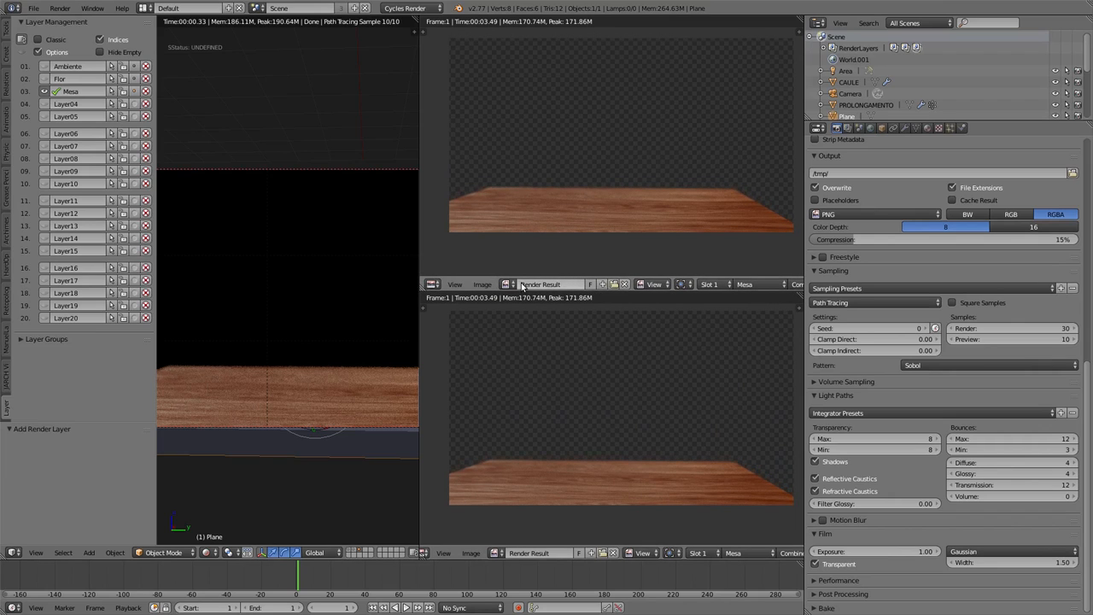
click(432, 284)
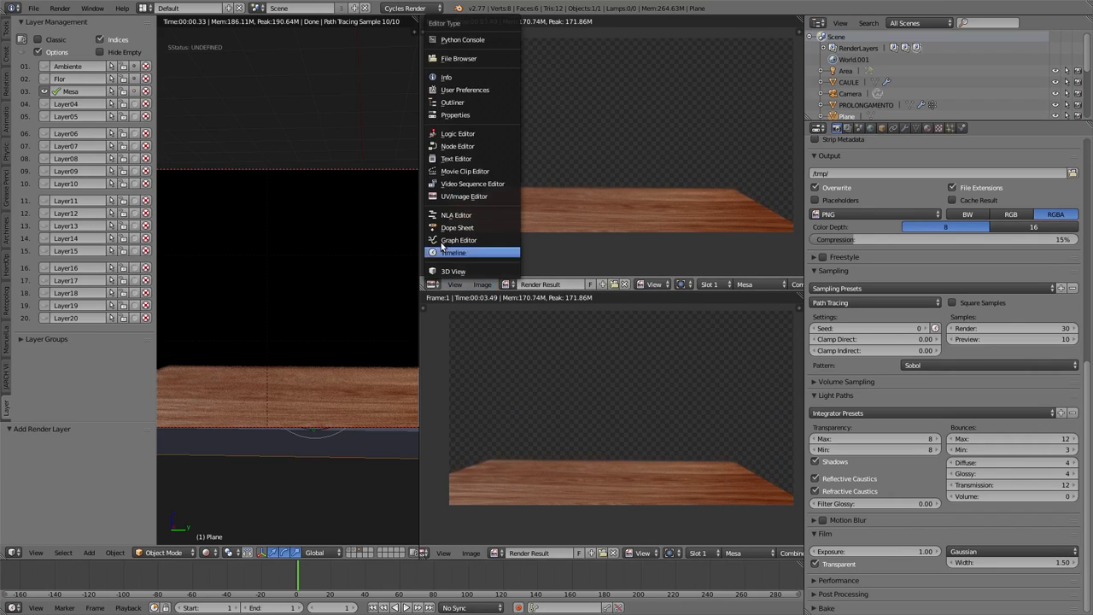
click(478, 146)
key(ctrl+space)
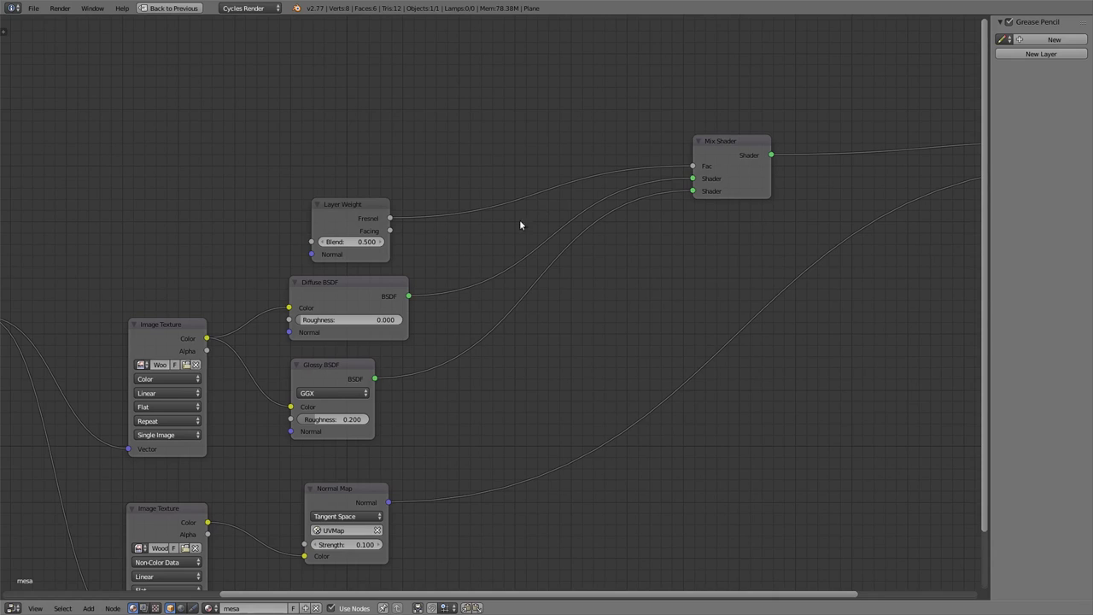
scroll(430, 362, down, 3)
key(Home)
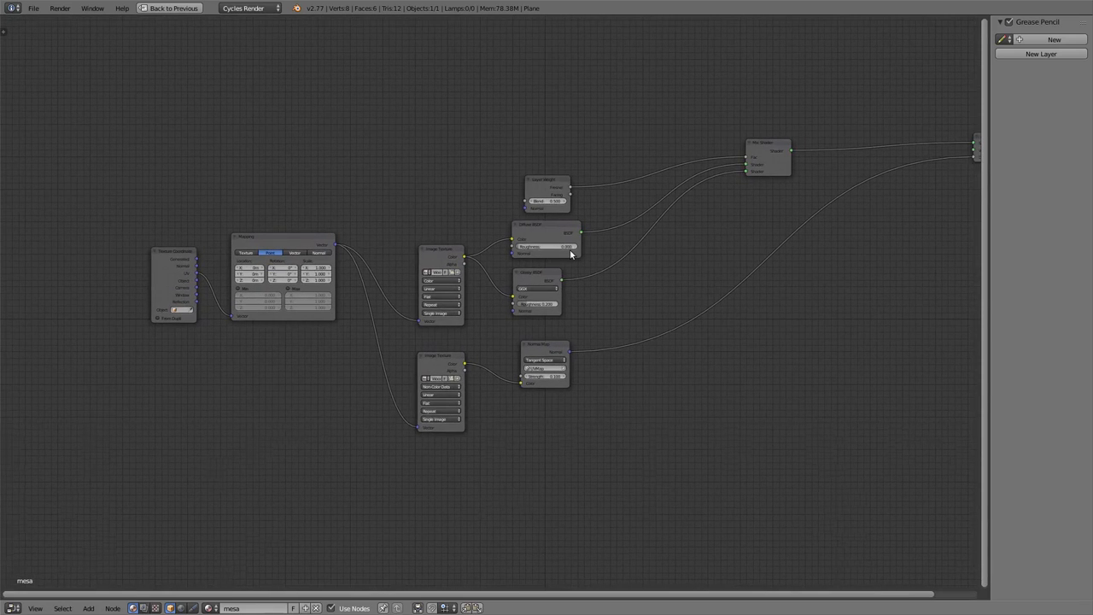
scroll(410, 286, down, 3)
scroll(398, 289, up, 1)
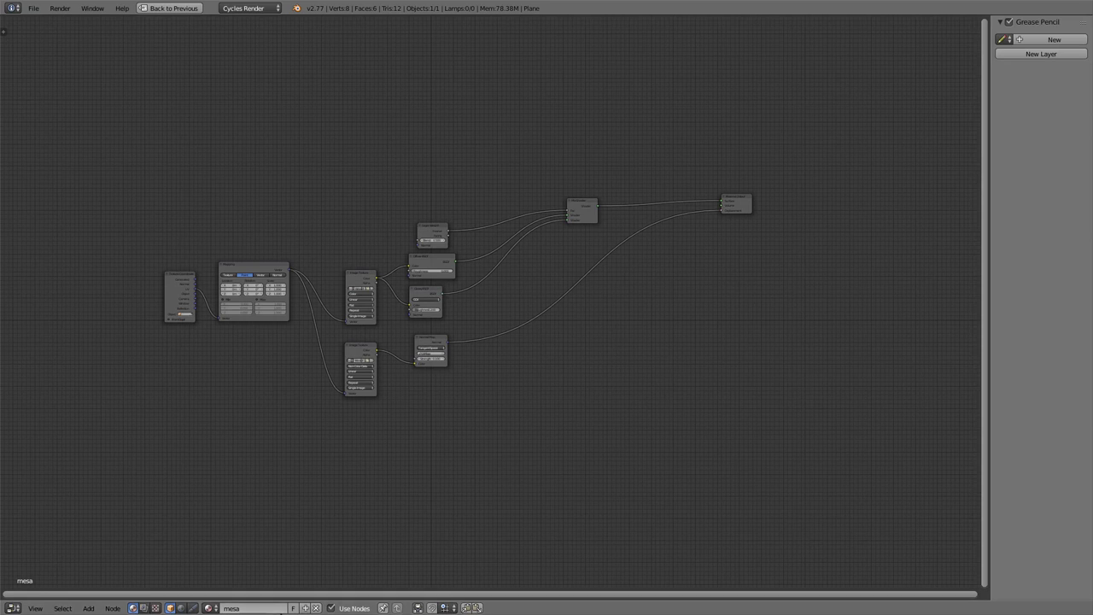
Switch the Node Editor from the mesa material to the scene's compositing node tree.
click(144, 608)
scroll(483, 215, up, 2)
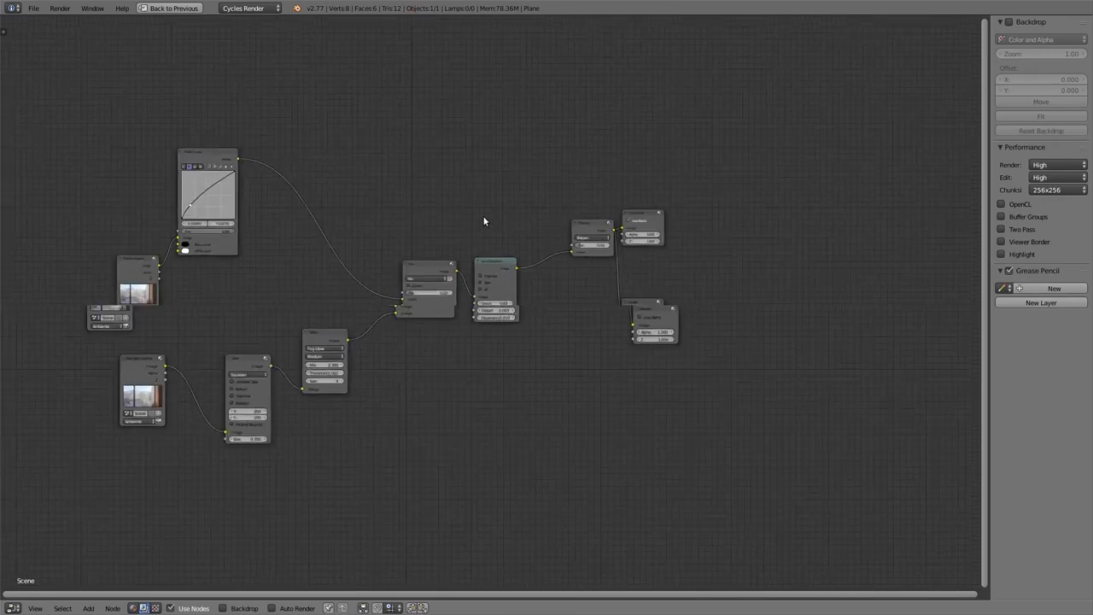
scroll(469, 230, down, 1)
scroll(470, 230, down, 2)
mouse_move(278, 325)
middle_down()
mouse_move(529, 306)
mouse_move(475, 295)
mouse_move(288, 342)
middle_up()
scroll(529, 306, up, 5)
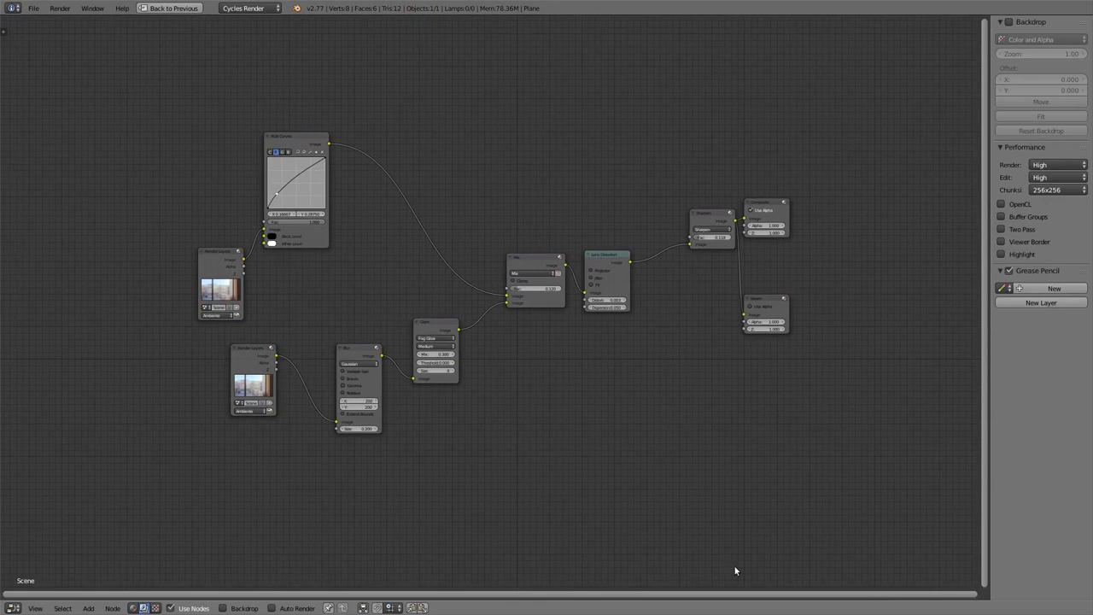
Delete all existing nodes from the compositing node tree.
drag(773, 207, 817, 185)
drag(766, 303, 831, 265)
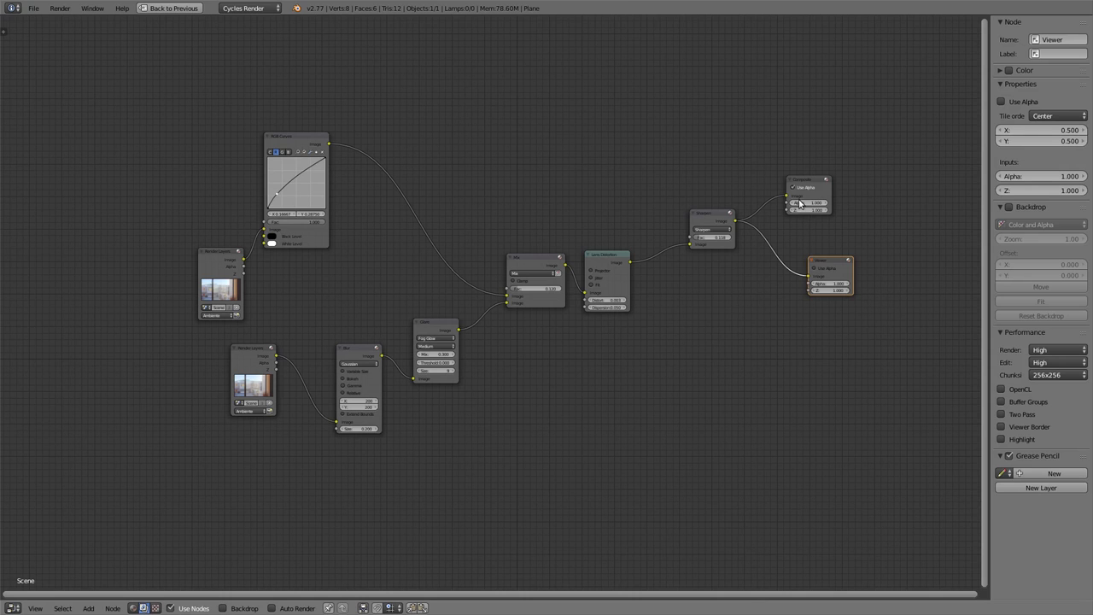
scroll(761, 230, up, 1)
scroll(687, 290, down, 2)
key(a)
key(a)
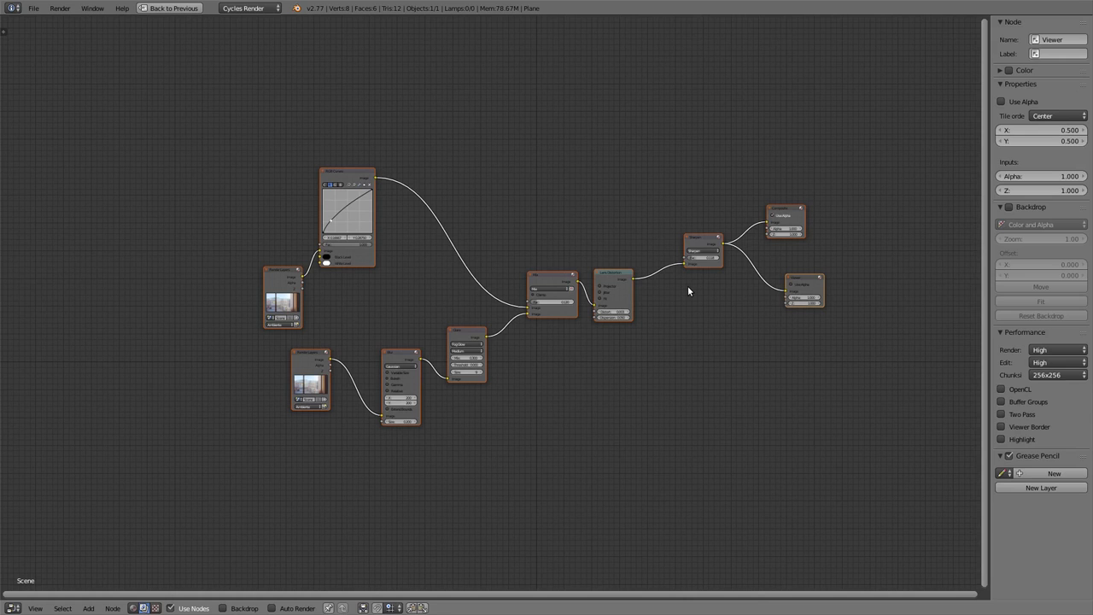
key(x)
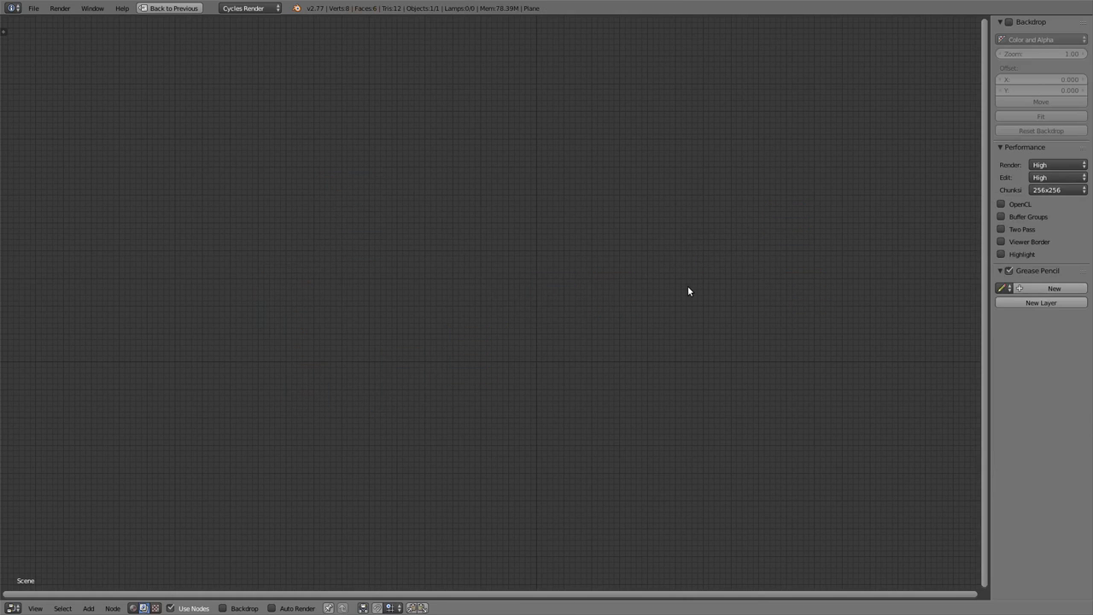
Add a Composite output node to the empty compositing tree.
scroll(470, 288, up, 3)
key(shift+a)
click(466, 279)
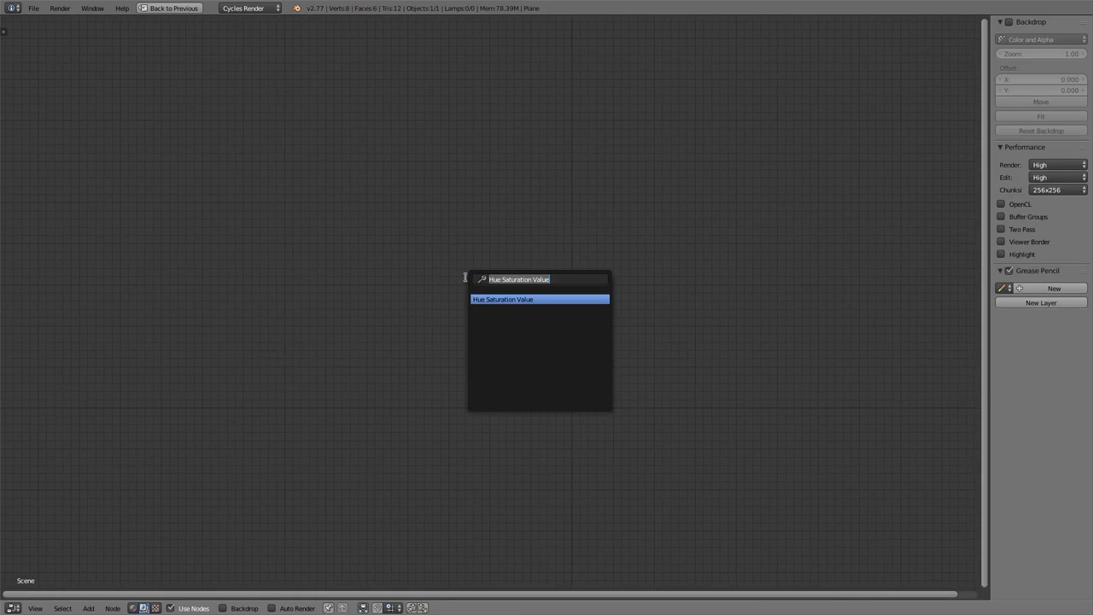
text(com)
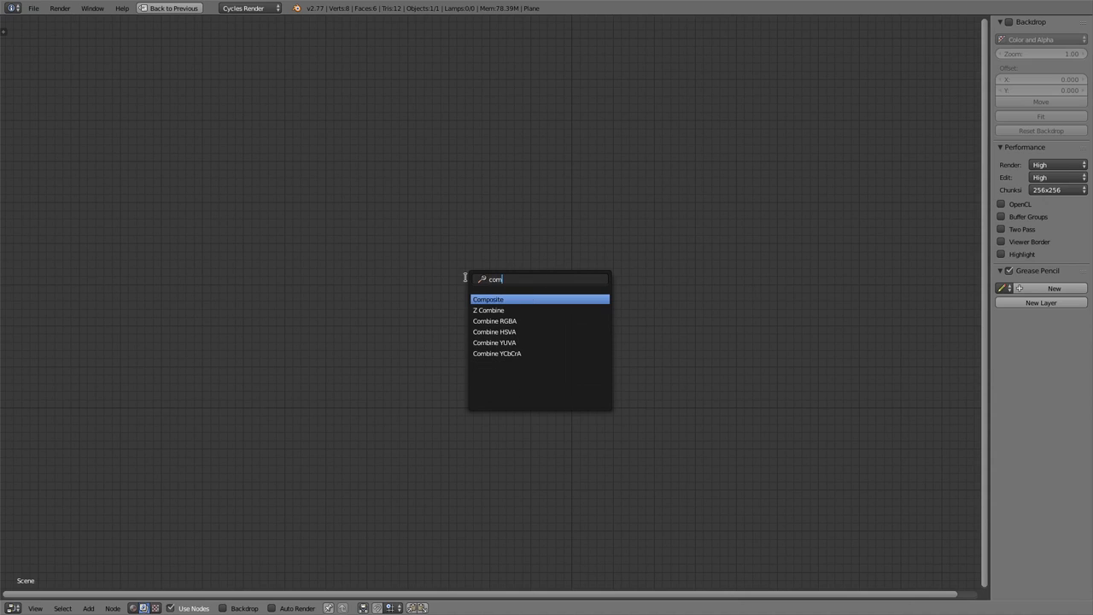
key(Return)
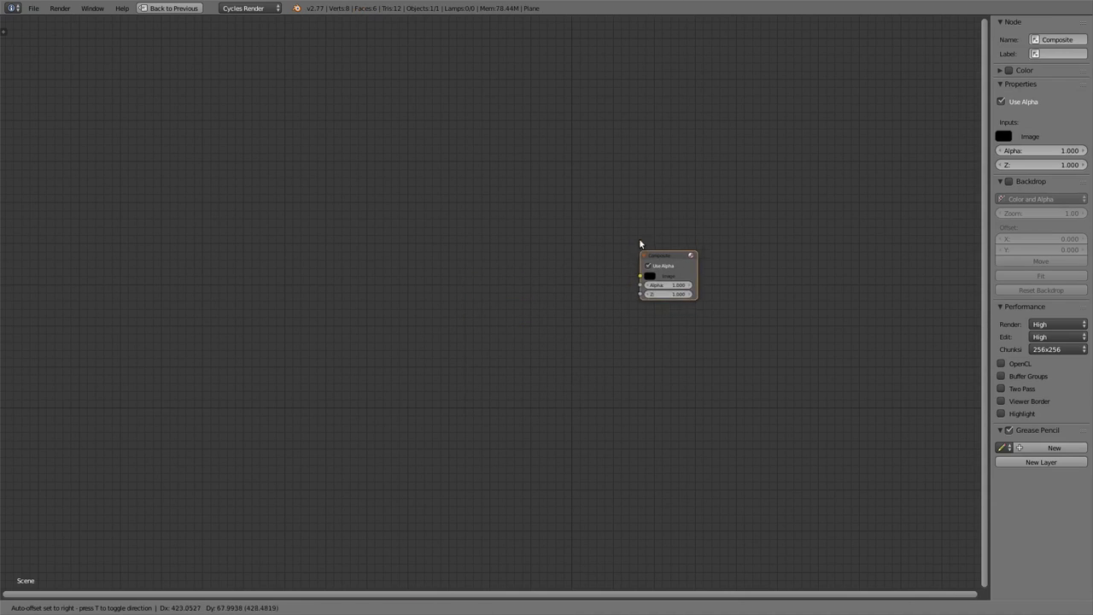
click(636, 233)
Add a Viewer node and place it just below the Composite node.
key(shift+a)
click(587, 303)
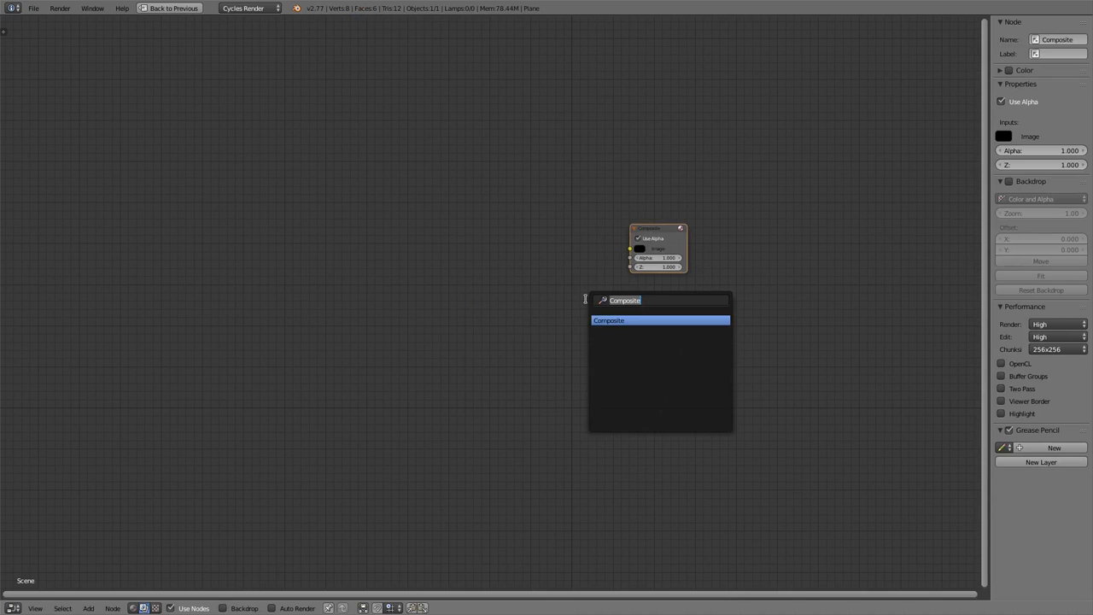
text(vi)
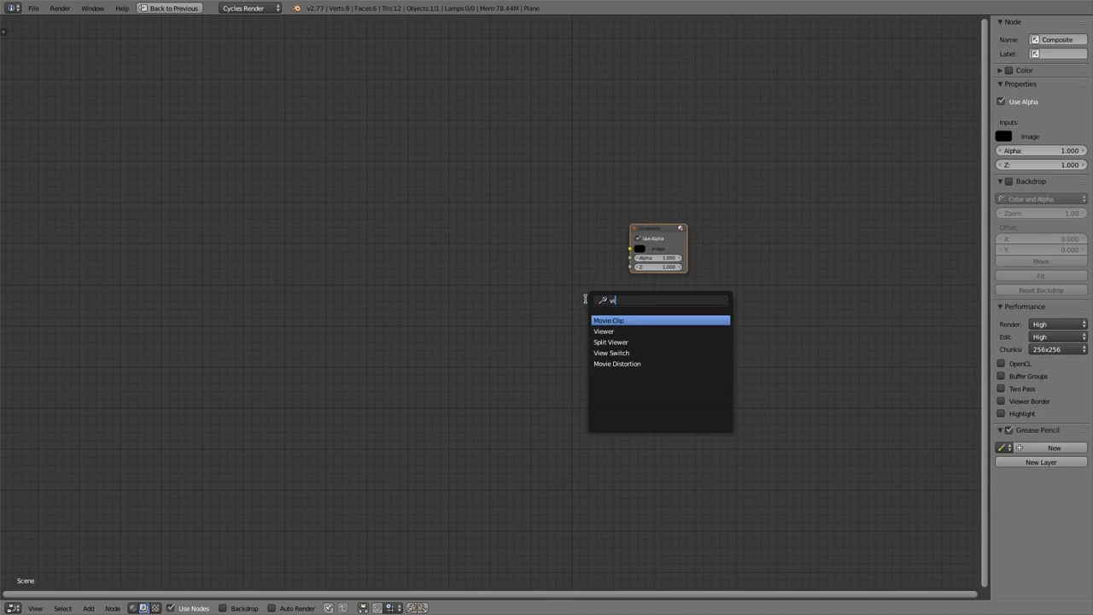
text(ew)
click(619, 321)
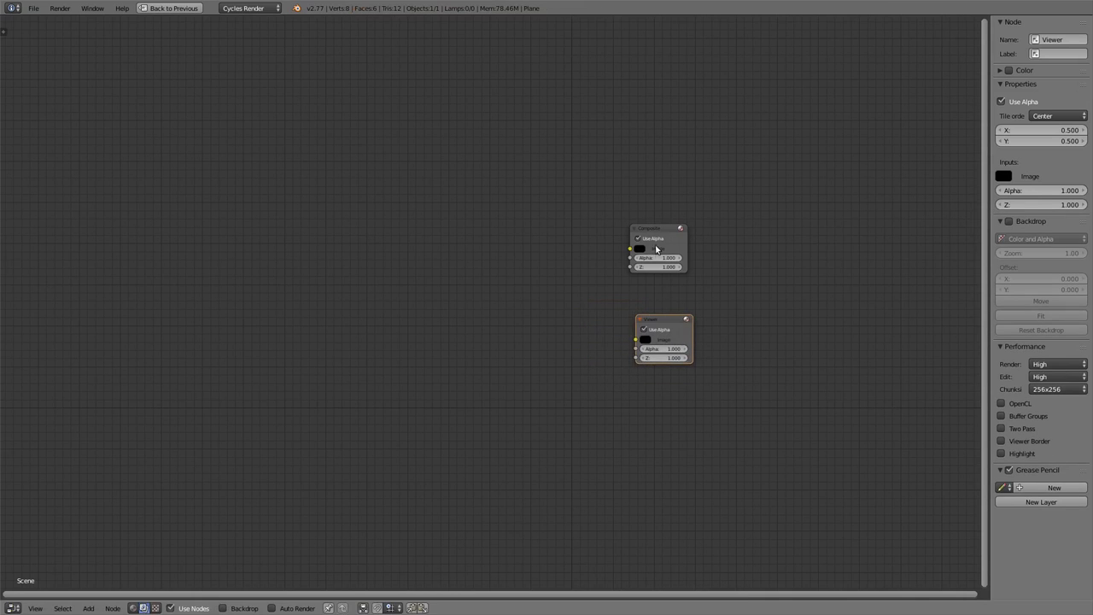
scroll(659, 335, up, 2)
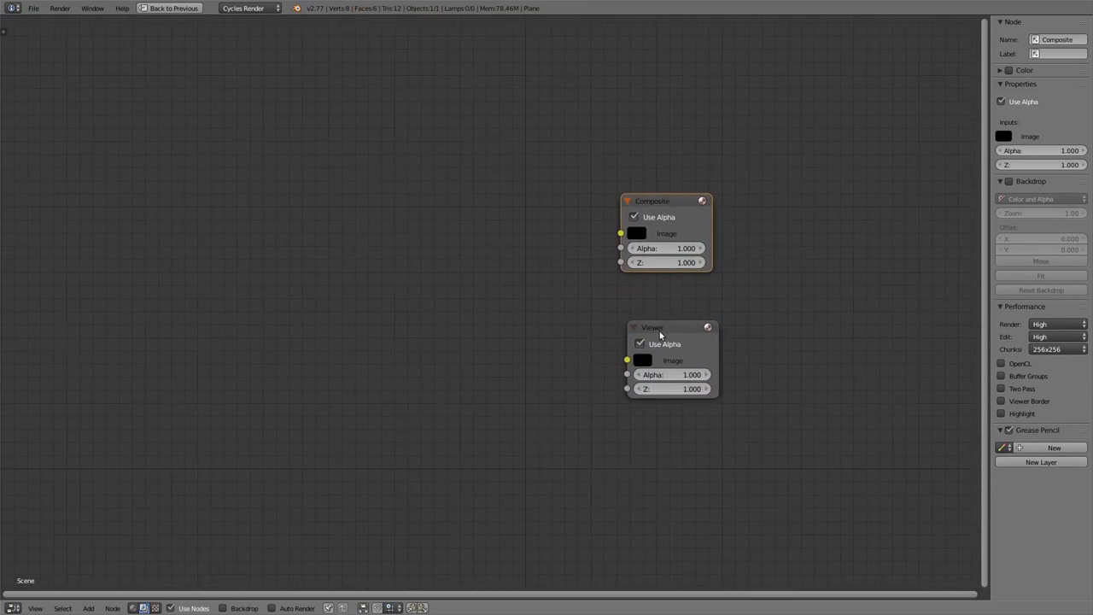
Select the Viewer node and enable the node editor's backdrop.
click(649, 331)
scroll(336, 300, up, 2)
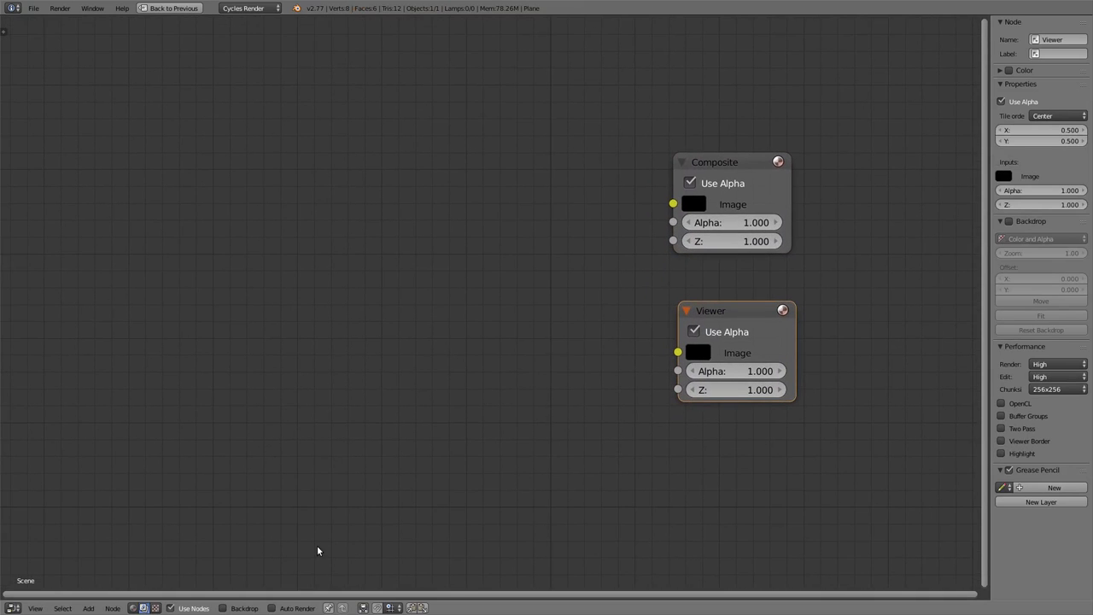
click(222, 608)
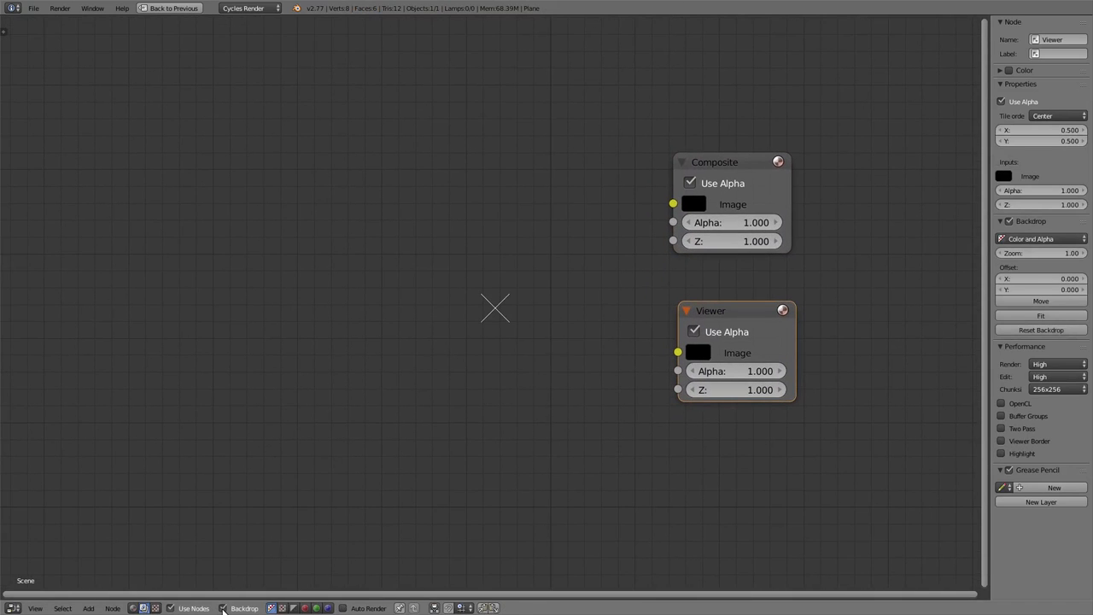
key(shift+a)
click(210, 387)
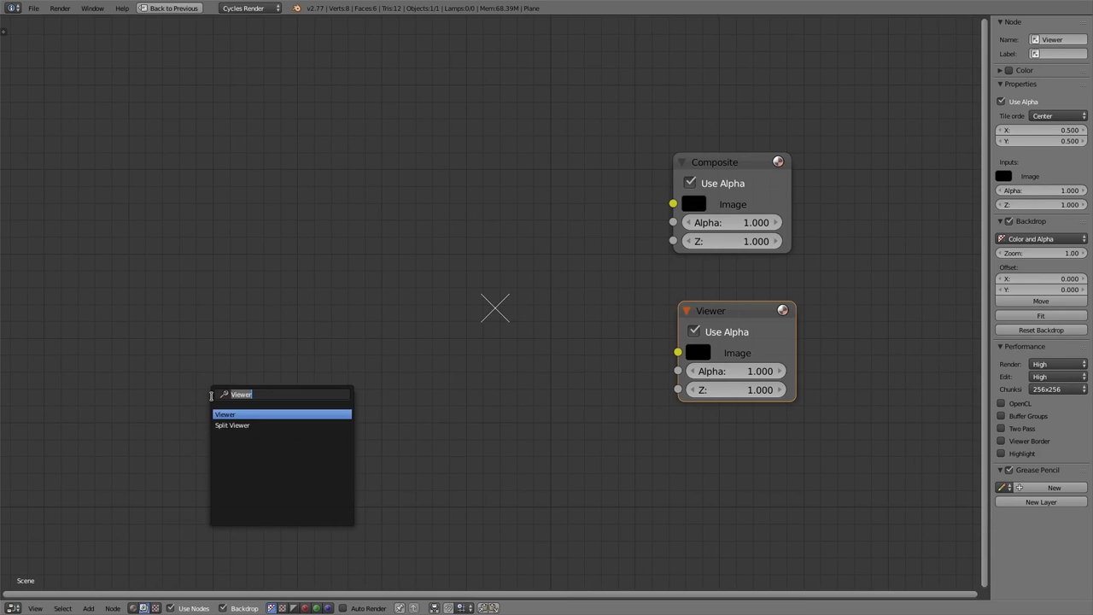
key(Escape)
Add a Render Layers node and place it in the upper part of the tree, well before the Composite node.
key(shift+a)
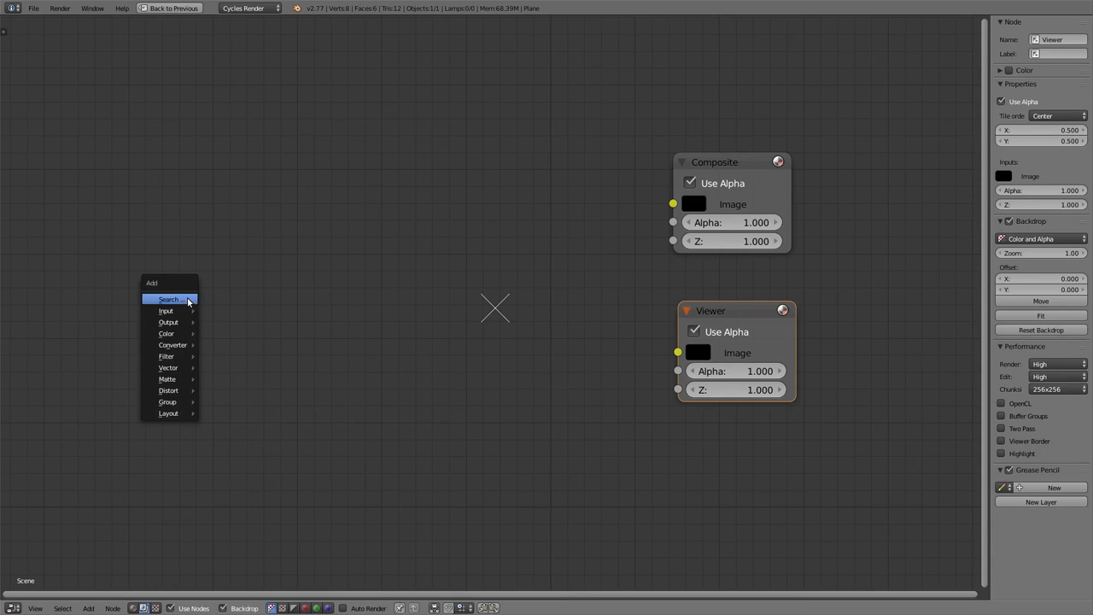
click(170, 299)
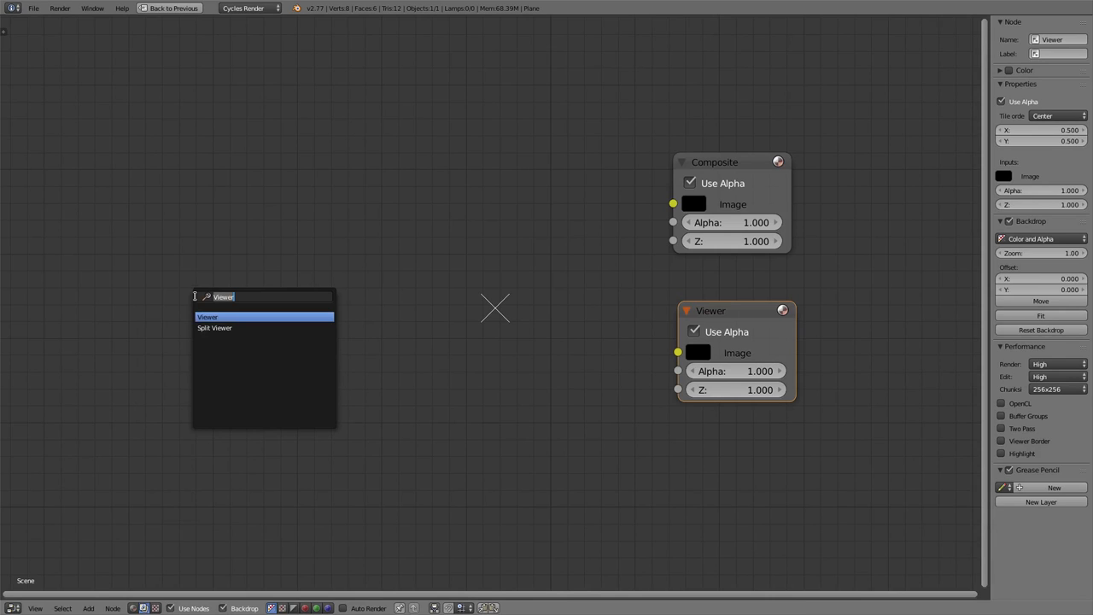
text(re)
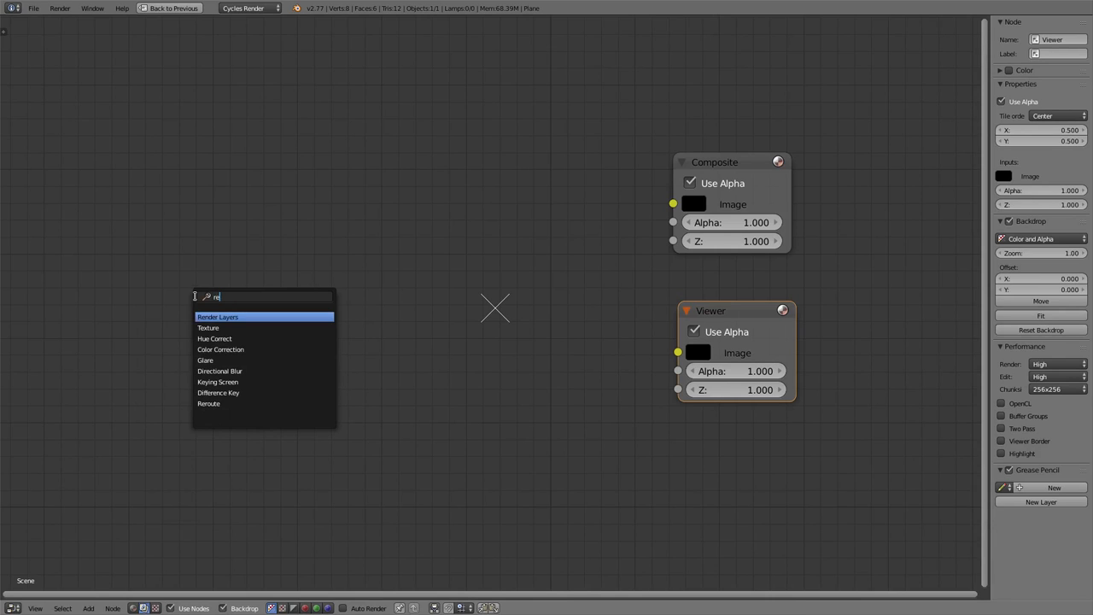
text(ndo)
key(BackSpace)
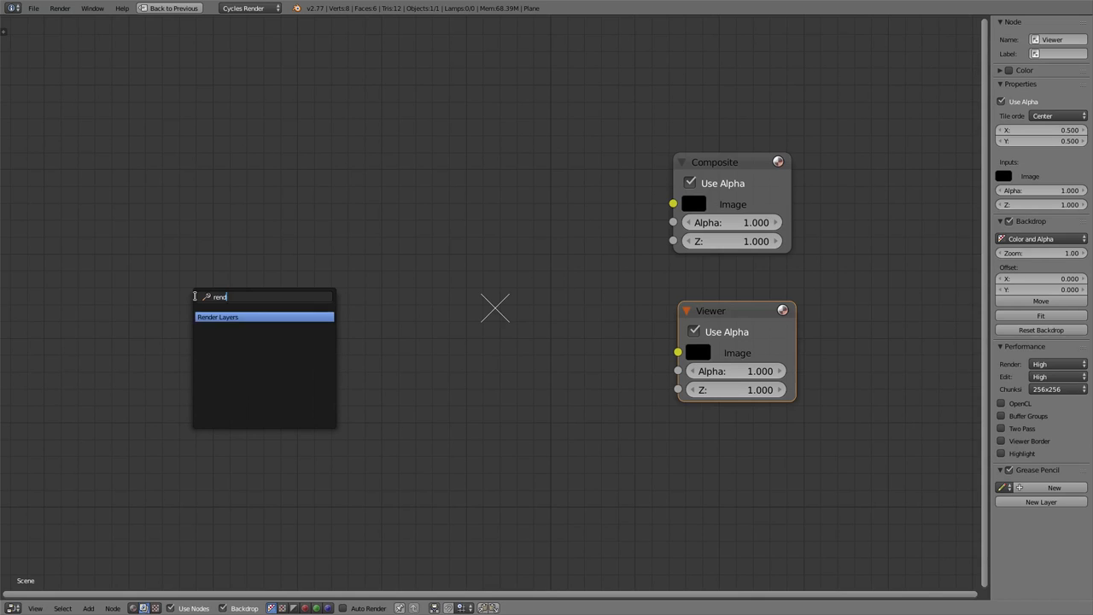
text(e)
click(224, 317)
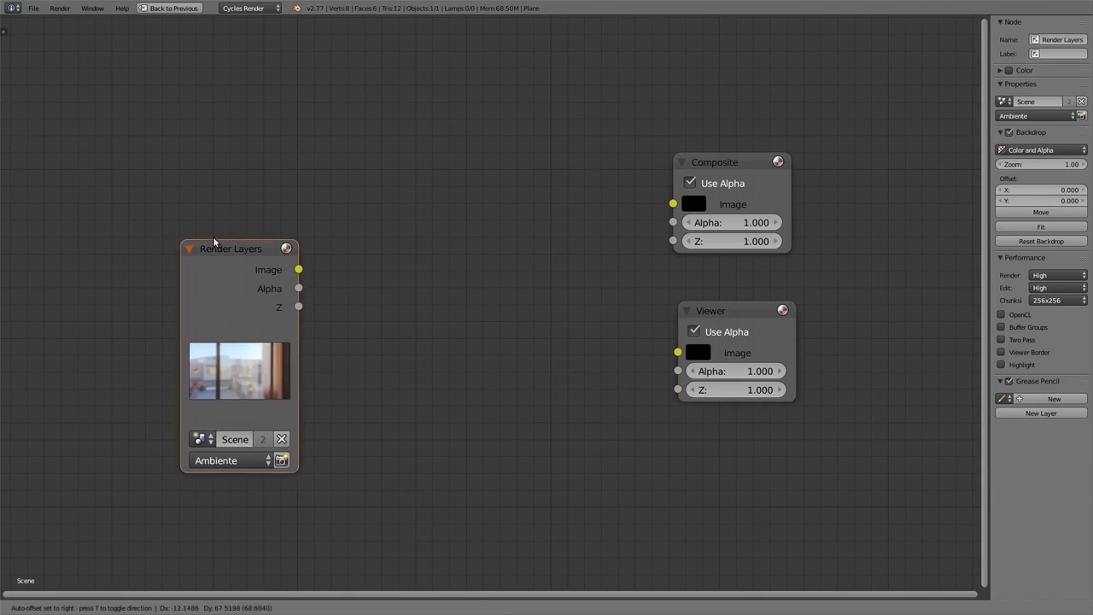
click(205, 171)
drag(194, 170, 215, 118)
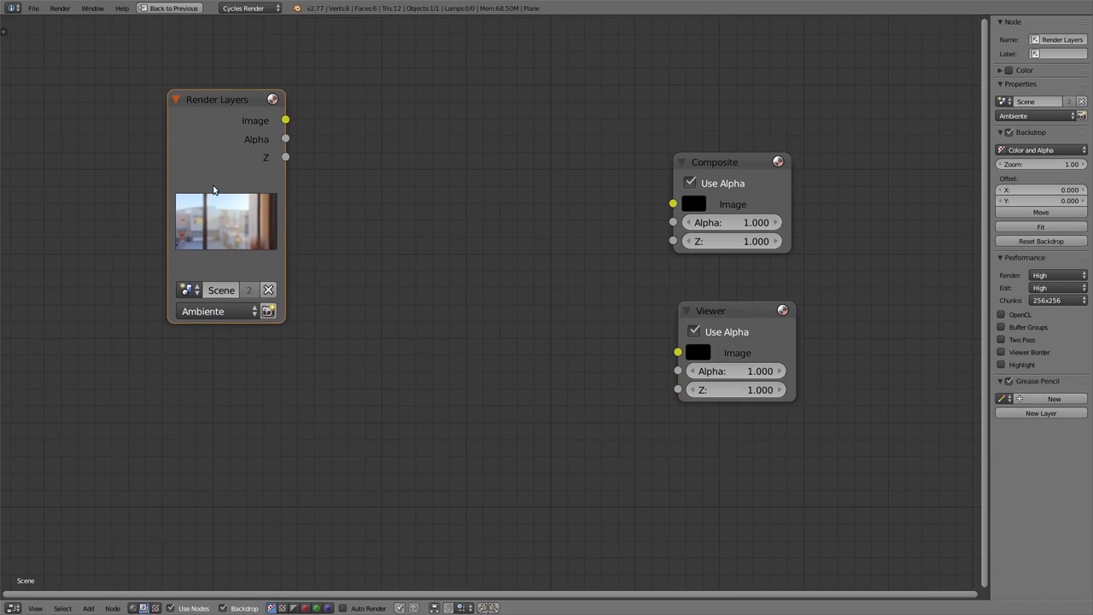
Switch the Render Layers node to the Mesa and Flor layers in turn, and set it back to Ambiente.
click(210, 313)
click(217, 251)
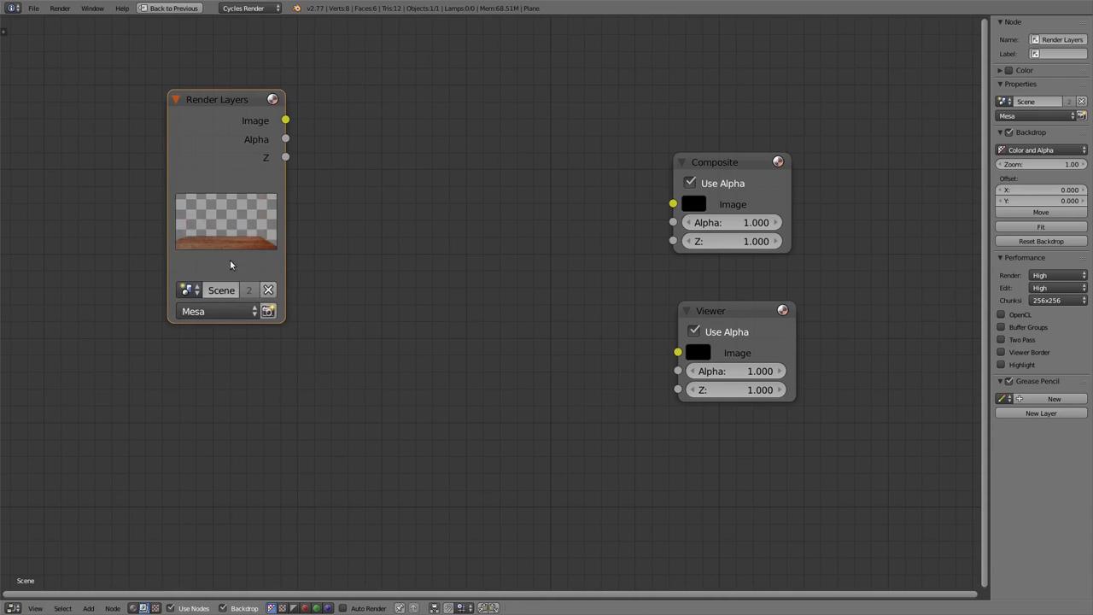
click(229, 313)
click(229, 271)
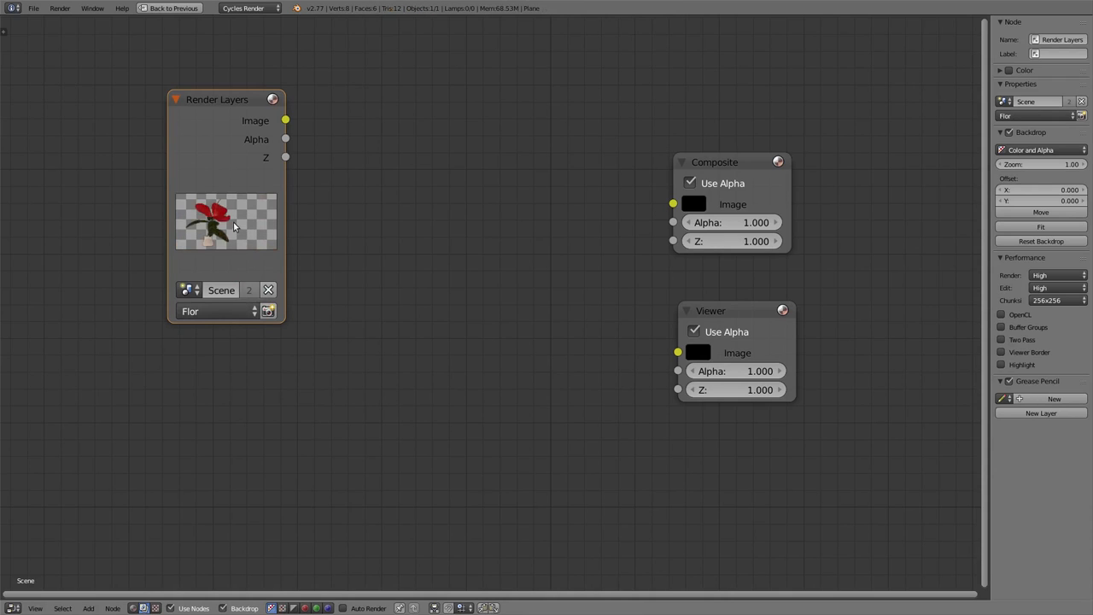
click(231, 313)
click(211, 293)
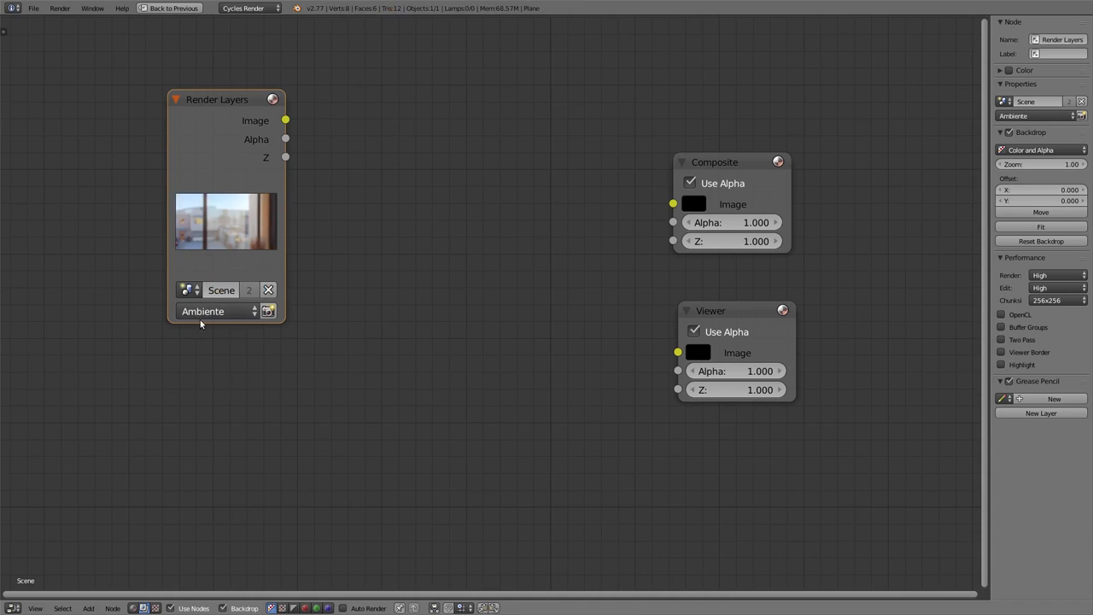
Duplicate the Ambiente Render Layers node twice and stack the copies in a column below the original.
scroll(229, 341, down, 1)
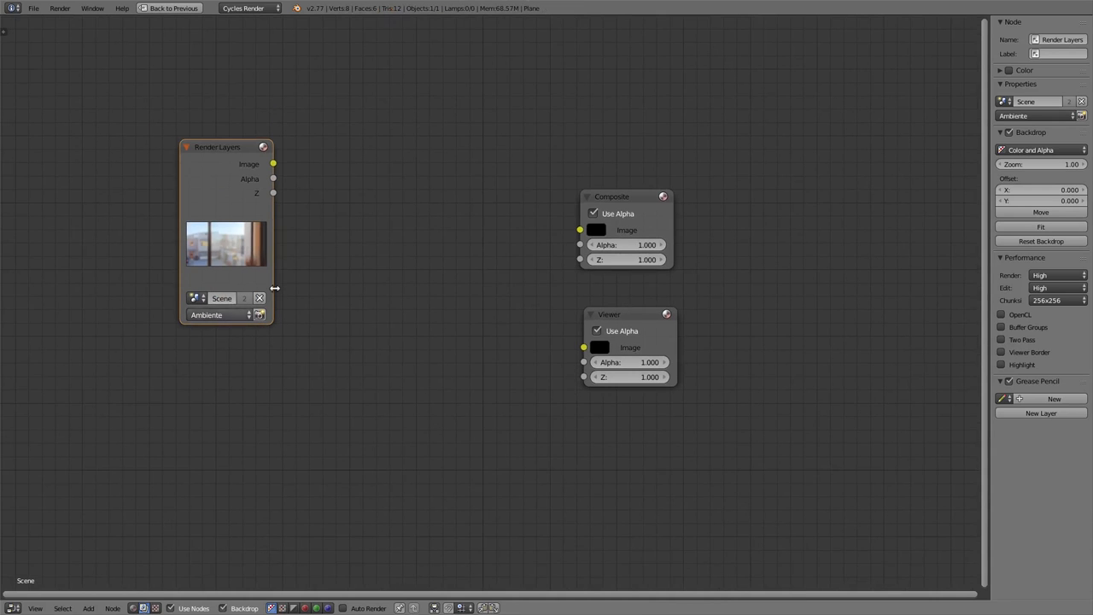
key(shift+d)
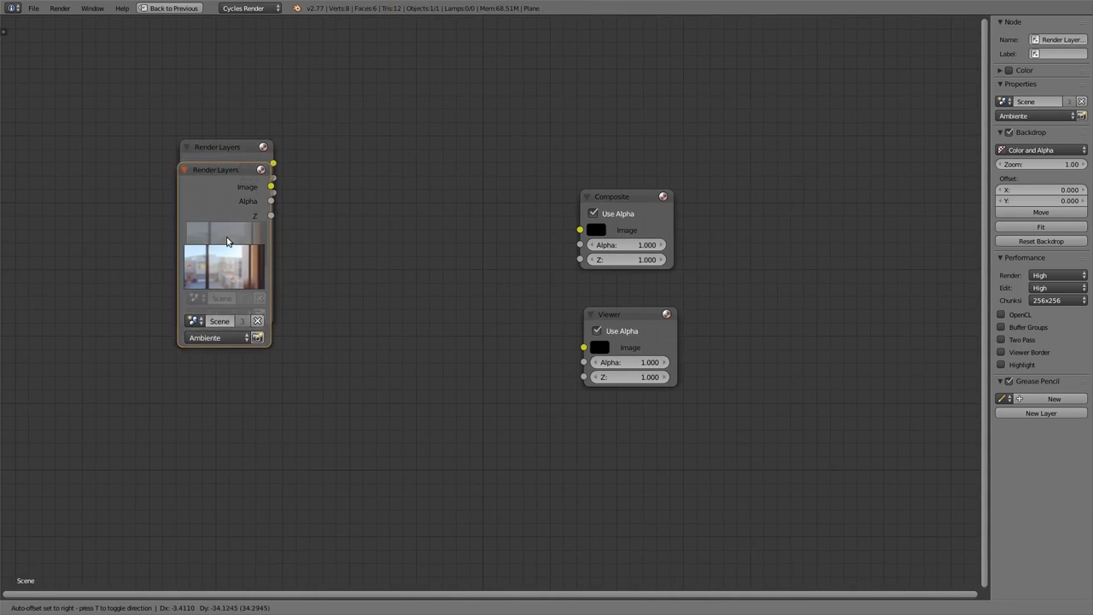
click(230, 425)
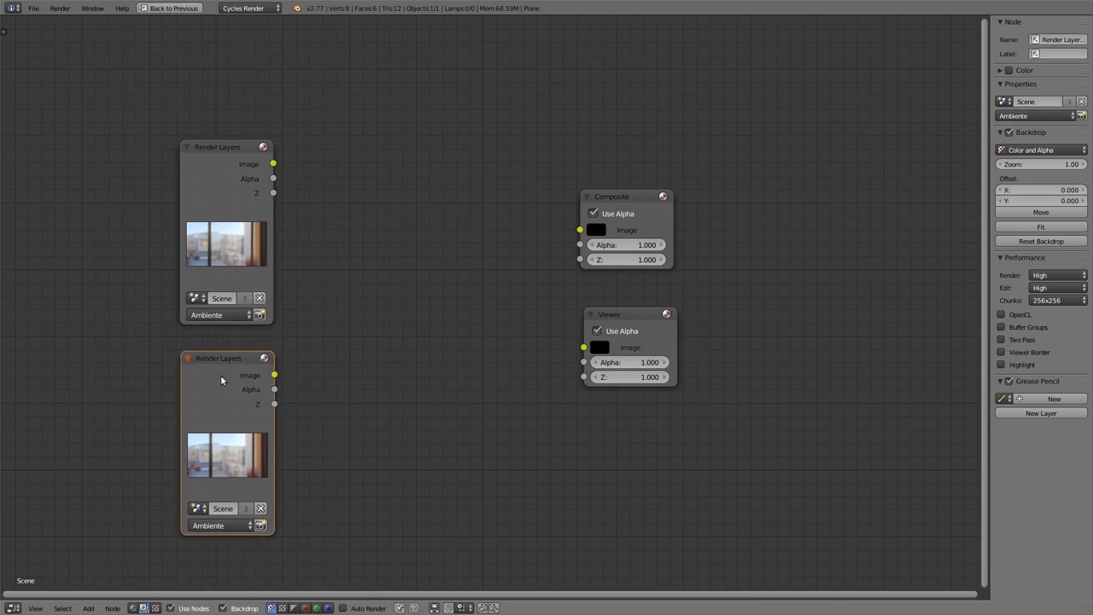
scroll(246, 367, down, 4)
middle_drag(247, 365, 208, 175)
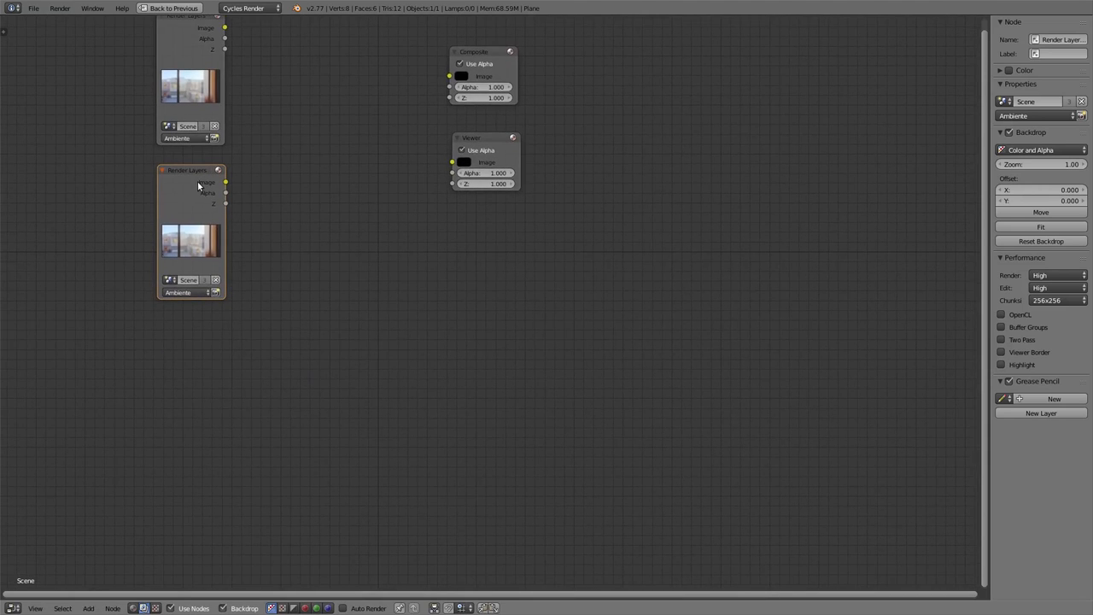
key(shift+d)
click(203, 346)
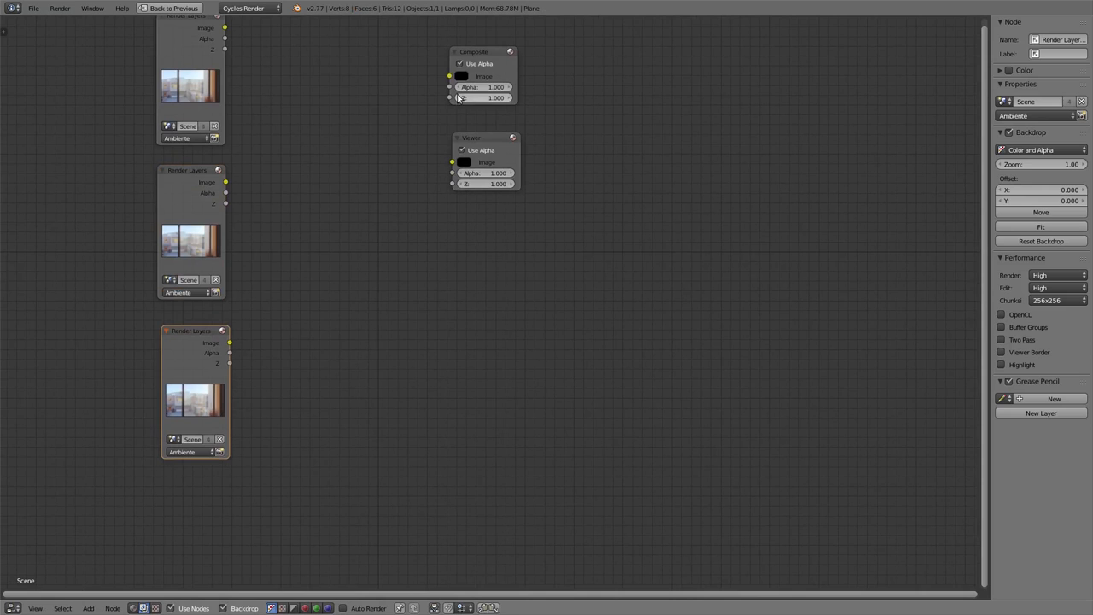
Move the Composite and Viewer nodes farther from the Render Layers column, keeping Use Alpha enabled on the Viewer.
drag(474, 56, 568, 63)
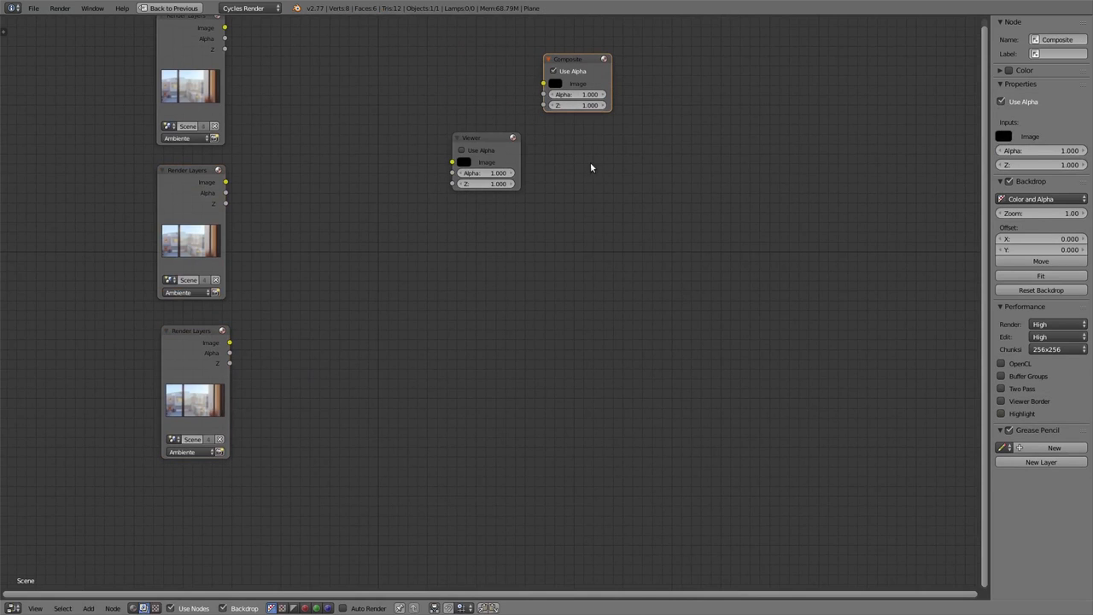
click(500, 150)
drag(499, 150, 563, 158)
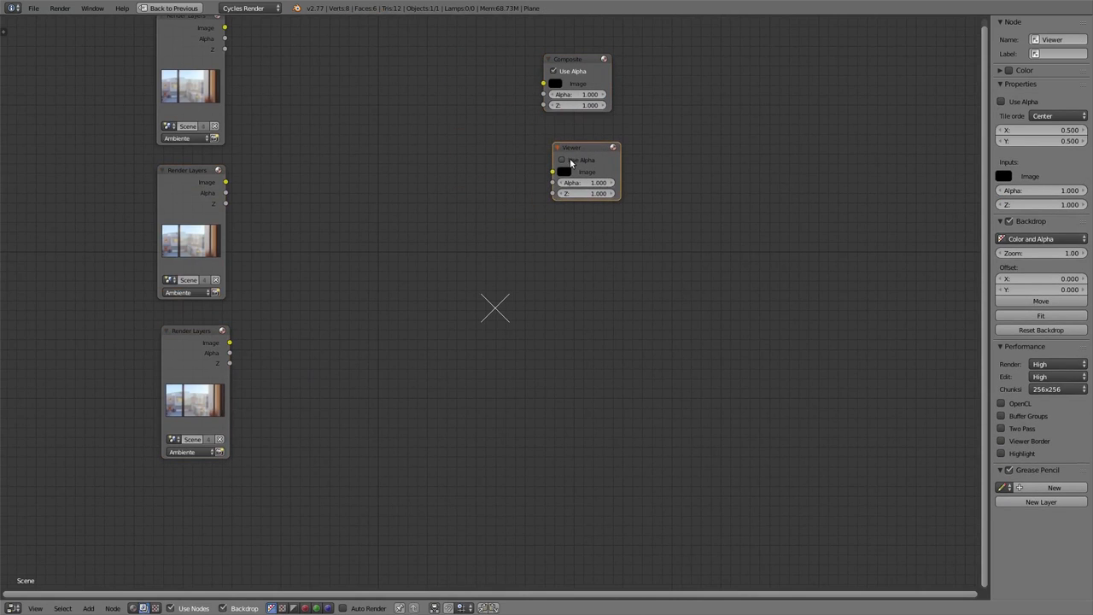
key(ctrl+z)
drag(496, 143, 579, 163)
click(556, 171)
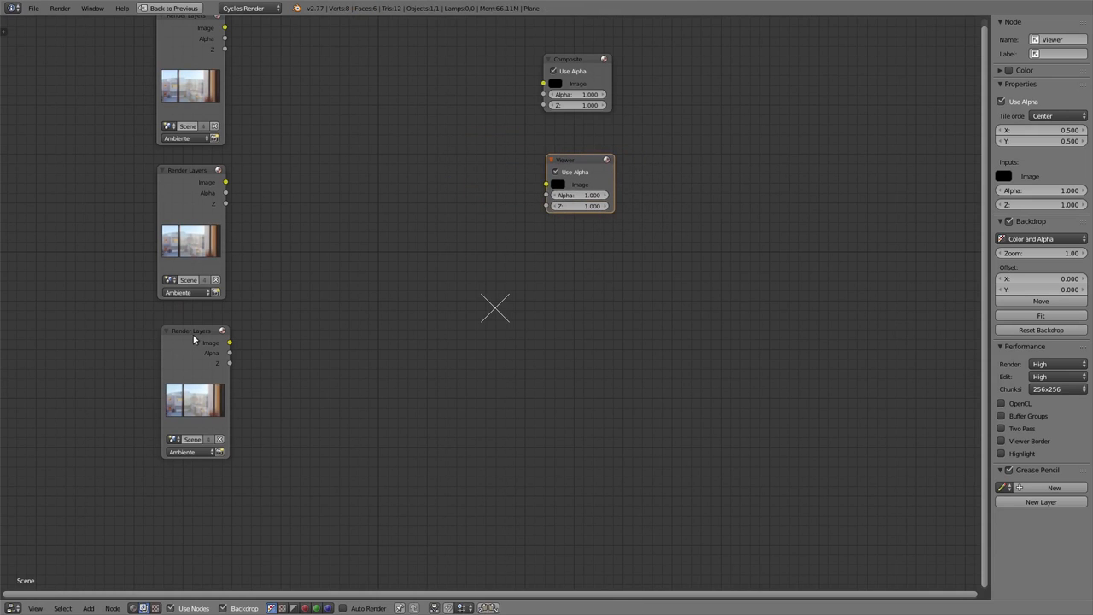
Set the middle Render Layers node to the Flor layer and the lowest one to the Mesa layer.
scroll(199, 247, up, 4)
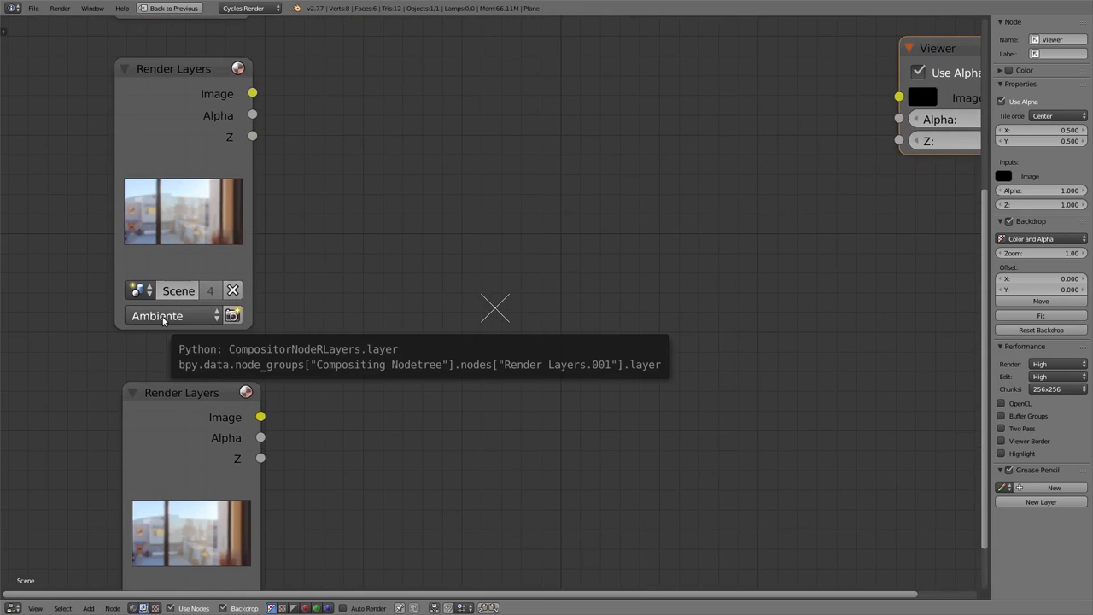
scroll(164, 320, down, 3)
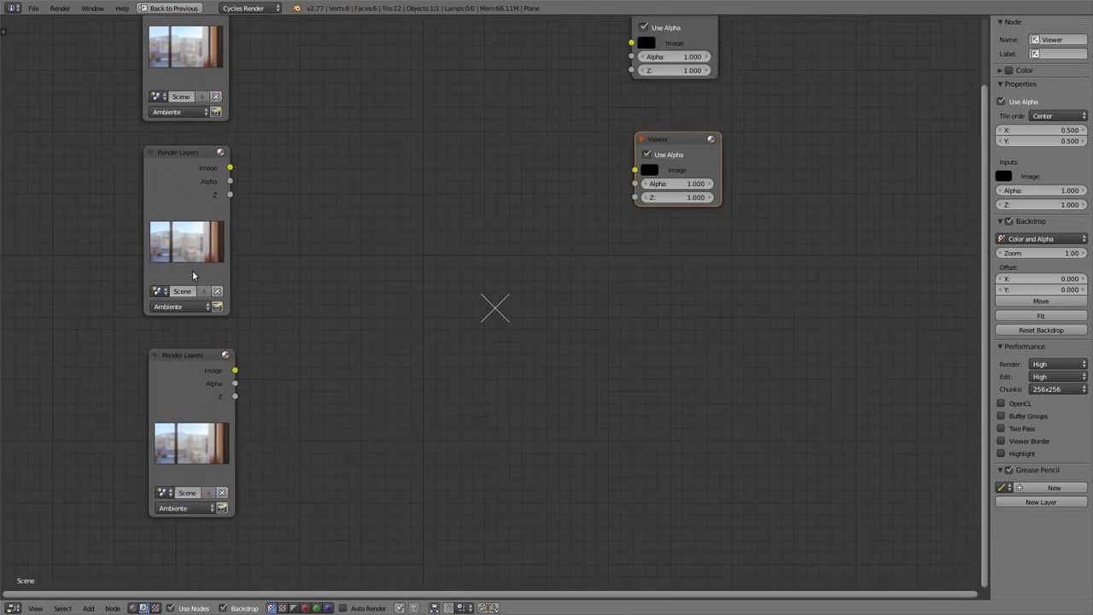
click(177, 305)
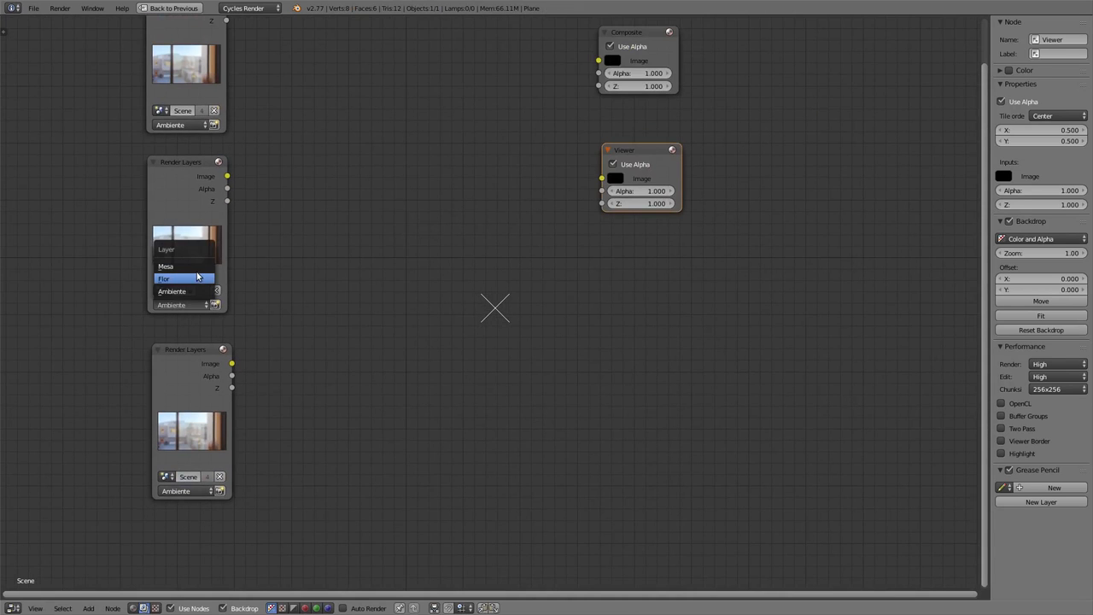
click(201, 283)
click(188, 492)
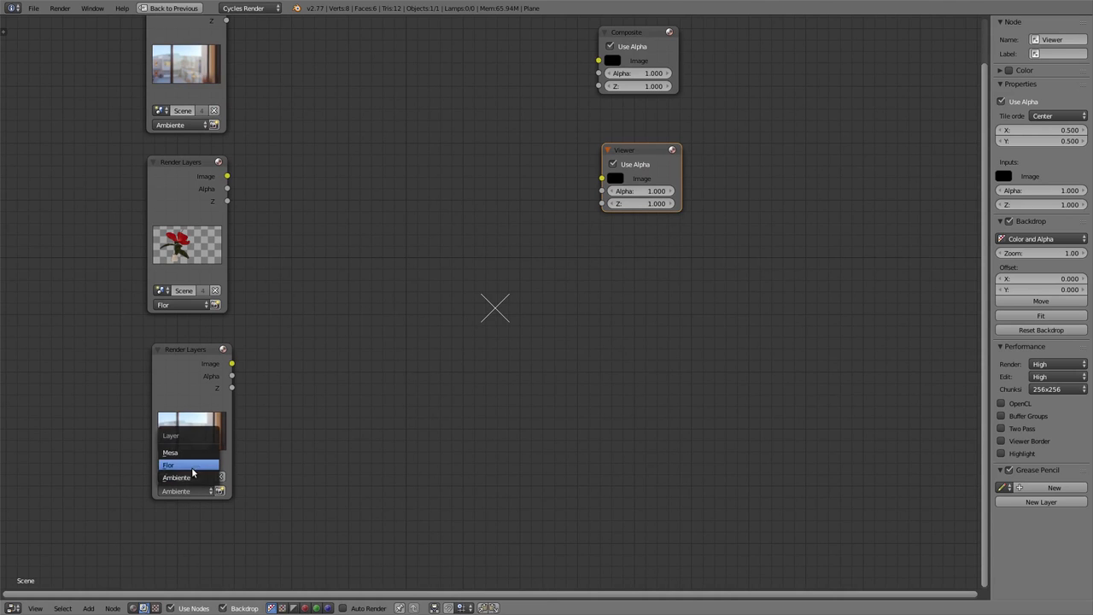
click(193, 454)
Shift the Composite and Viewer nodes even farther from the Render Layers nodes to free space between them.
scroll(391, 245, up, 2)
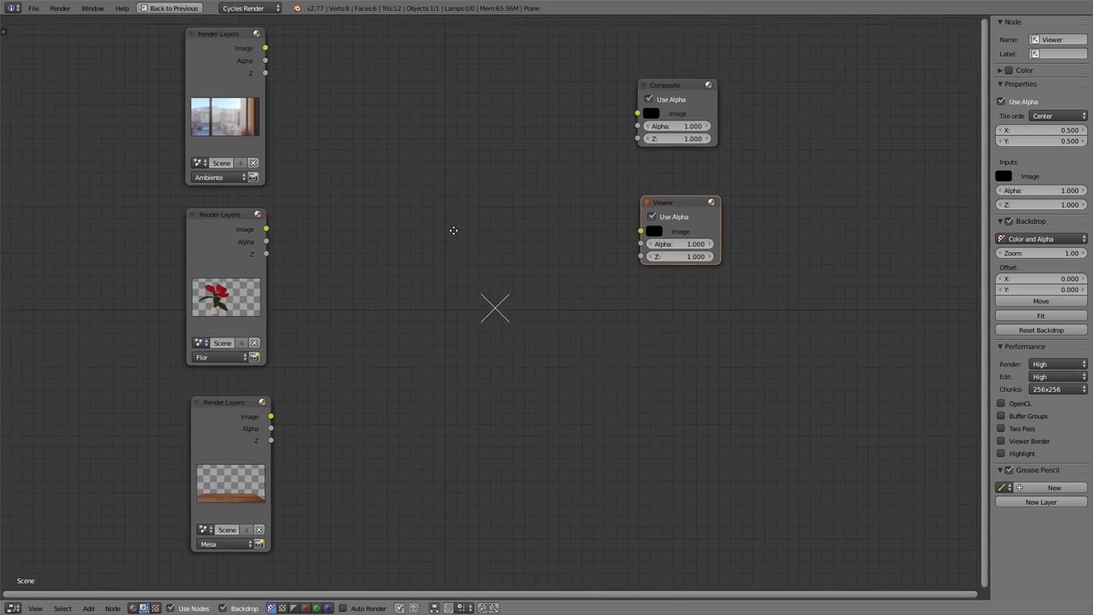
scroll(392, 245, down, 2)
middle_drag(380, 195, 380, 254)
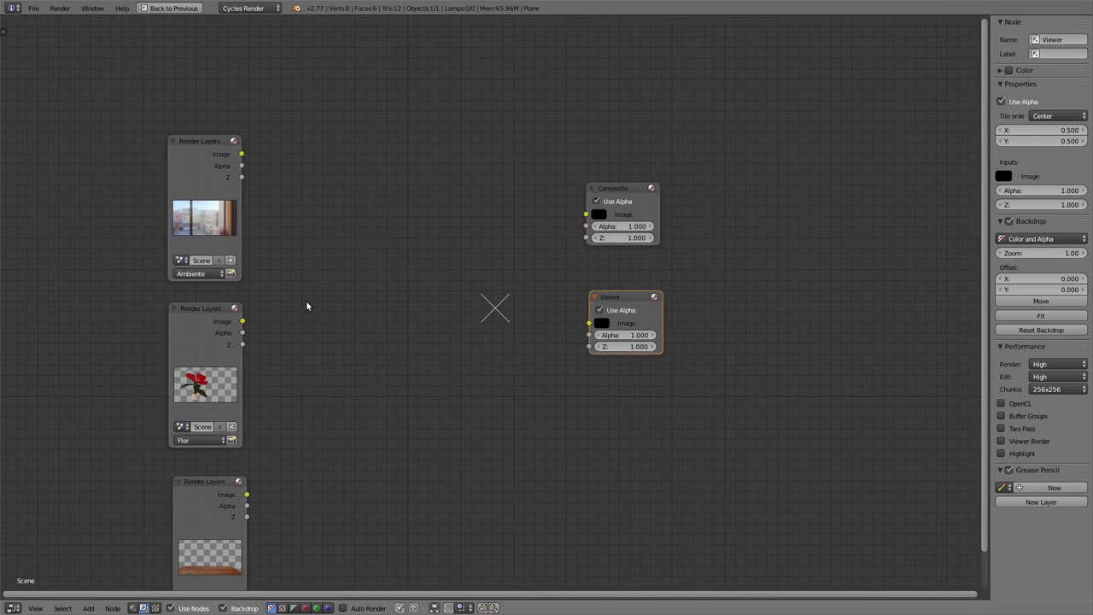
drag(626, 189, 783, 186)
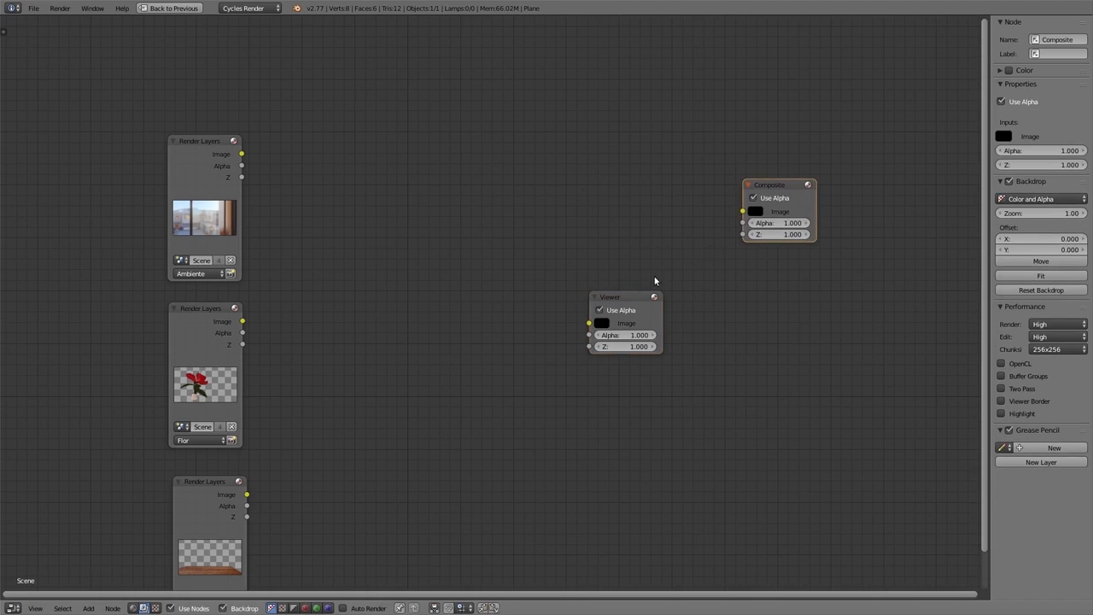
drag(630, 296, 765, 299)
Add an Alpha Over node between the Ambiente Render Layers node and the Composite node.
key(shift+a)
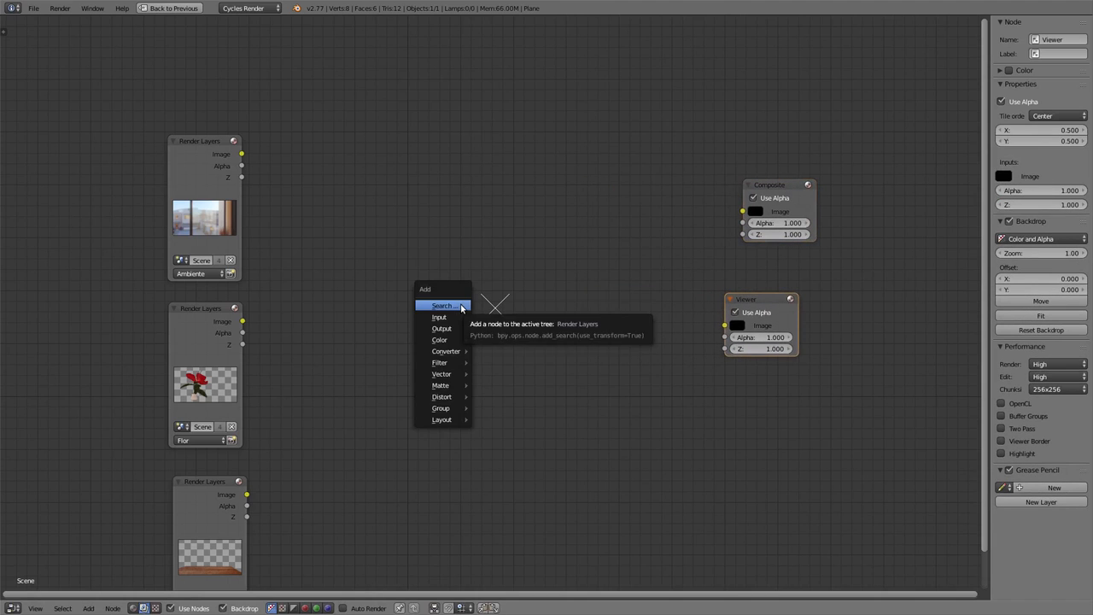
click(461, 306)
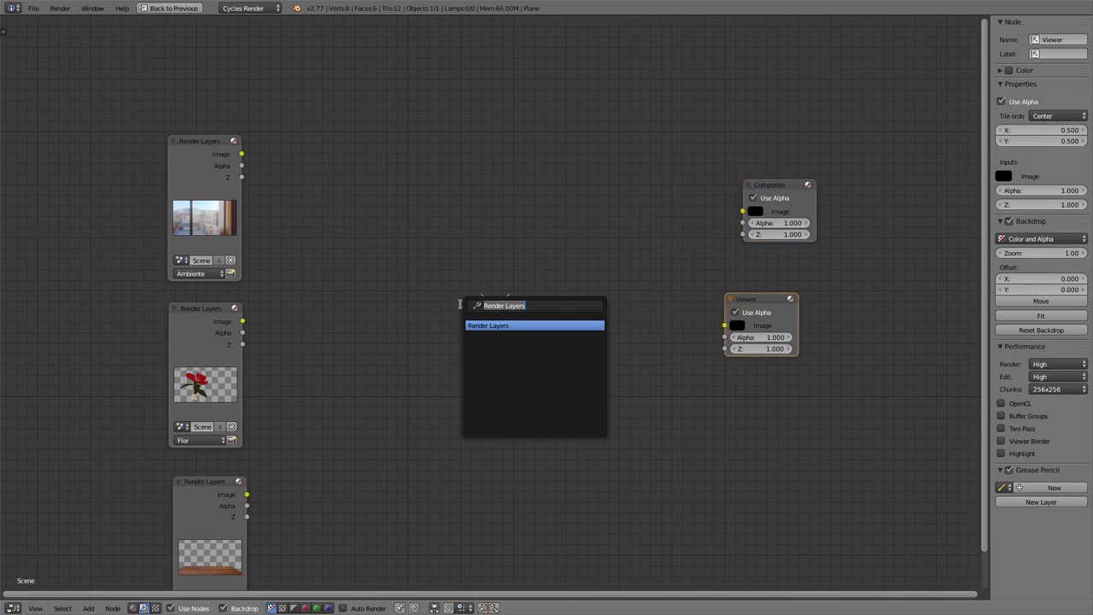
text(al)
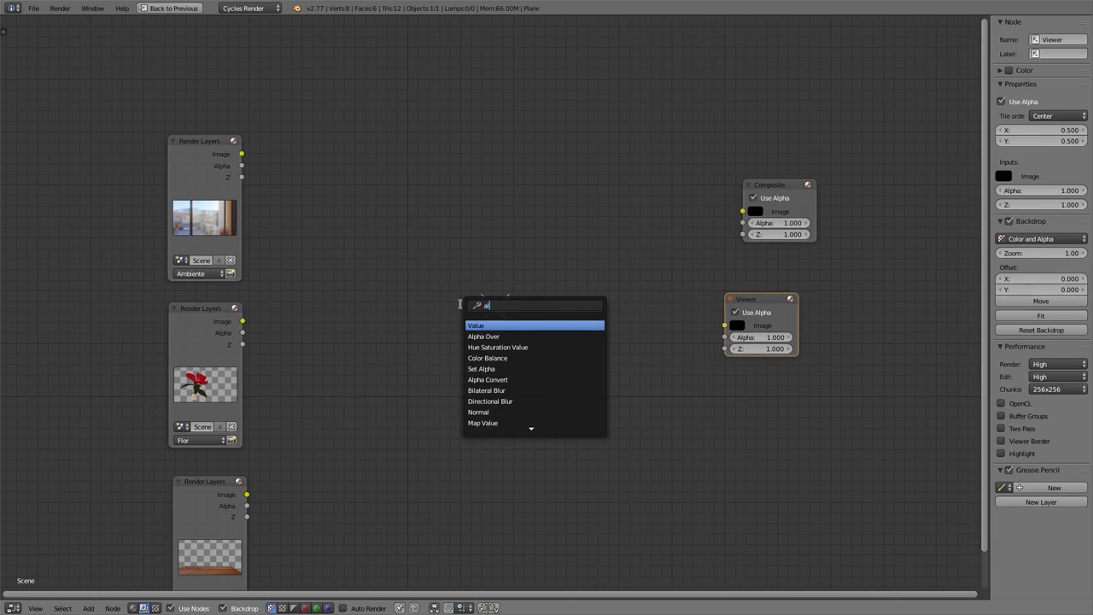
text(p)
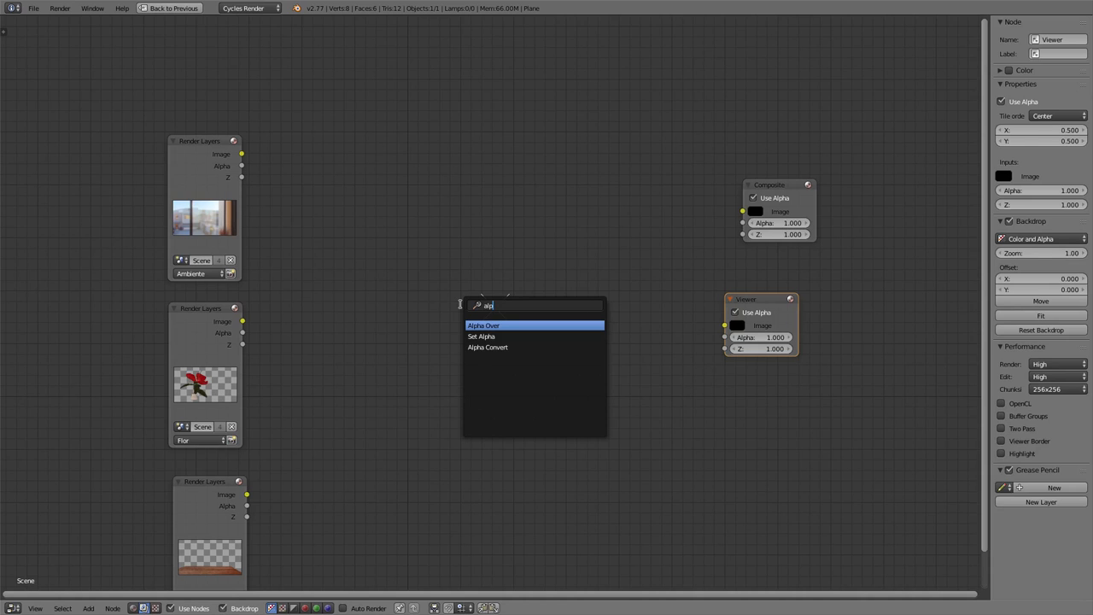
key(Return)
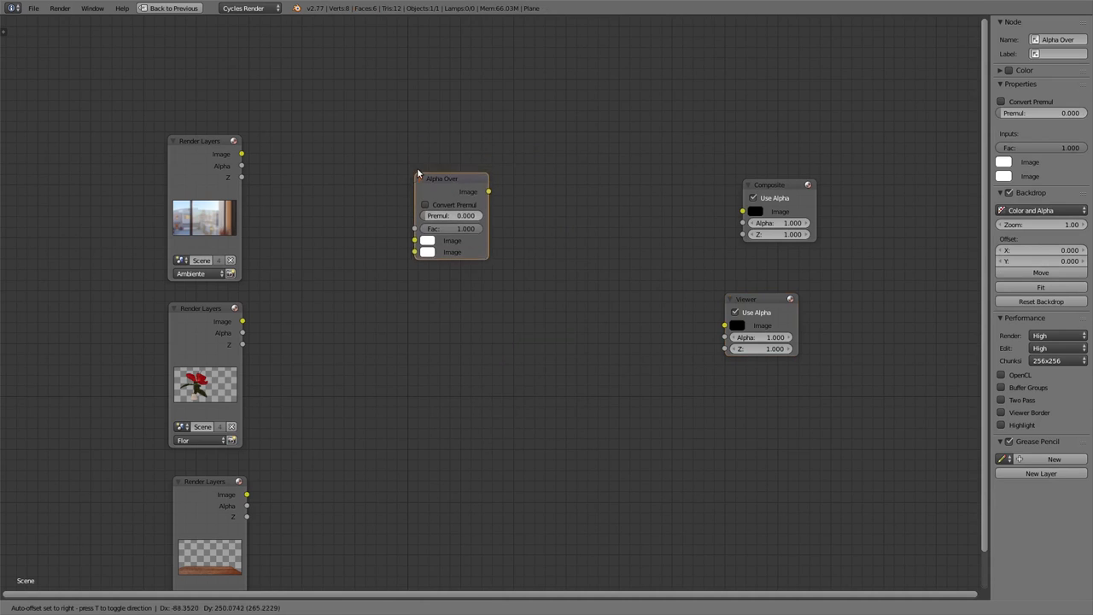
click(418, 174)
Move the Alpha Over node down to the height of the Flor Render Layers node, and reposition the Viewer just below the Composite.
scroll(427, 205, up, 1)
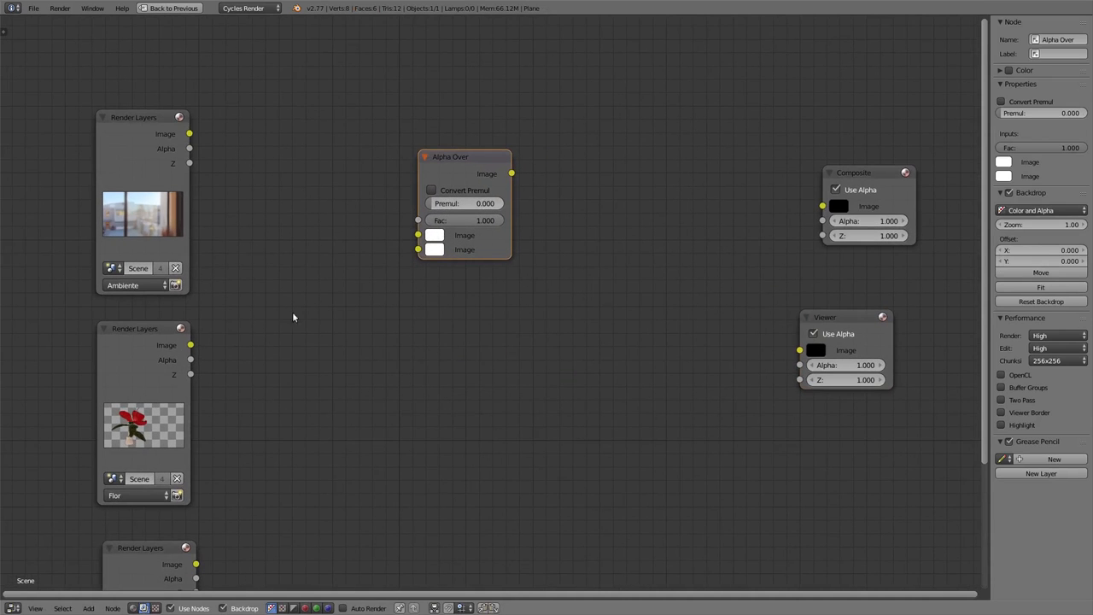
scroll(363, 248, down, 1)
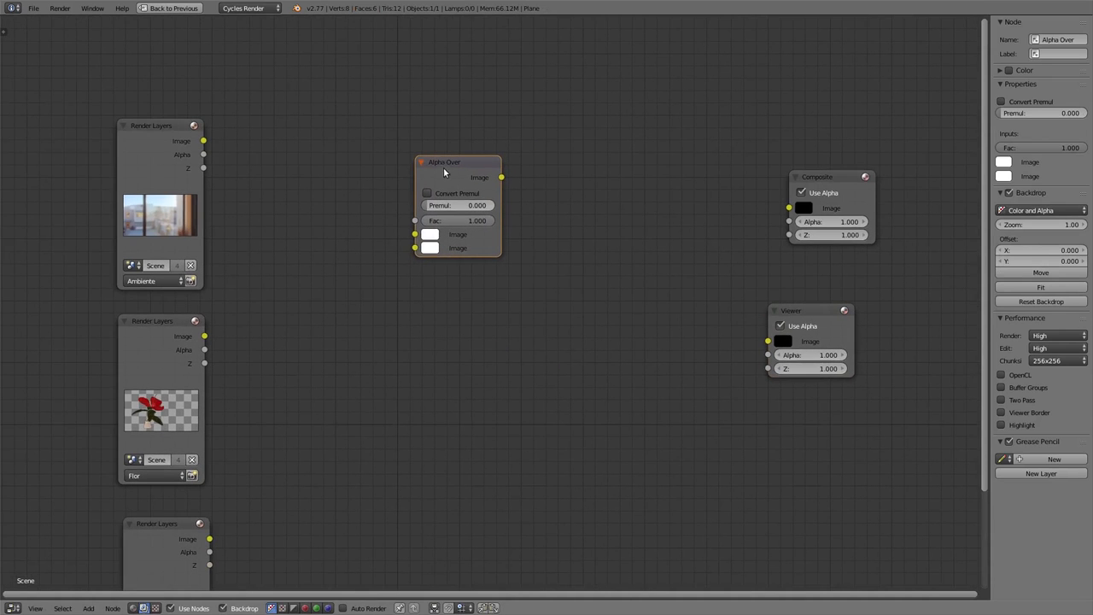
drag(444, 170, 549, 391)
drag(803, 314, 833, 304)
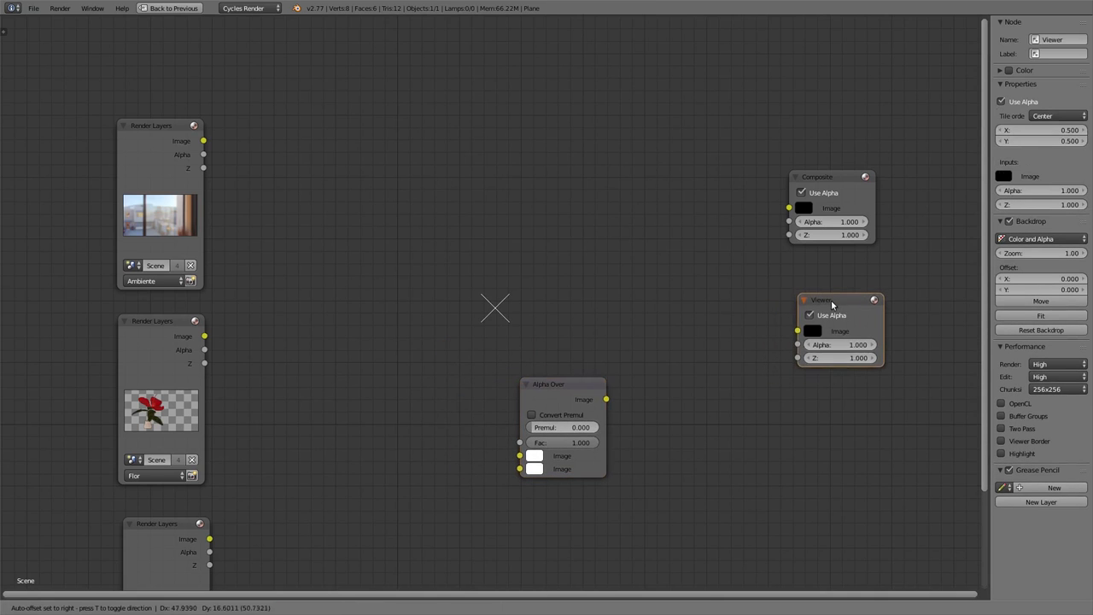
Link the Mesa layer's image to the Alpha Over's lower Image input and the Flor layer's image to its upper one.
click(833, 304)
scroll(580, 264, down, 3)
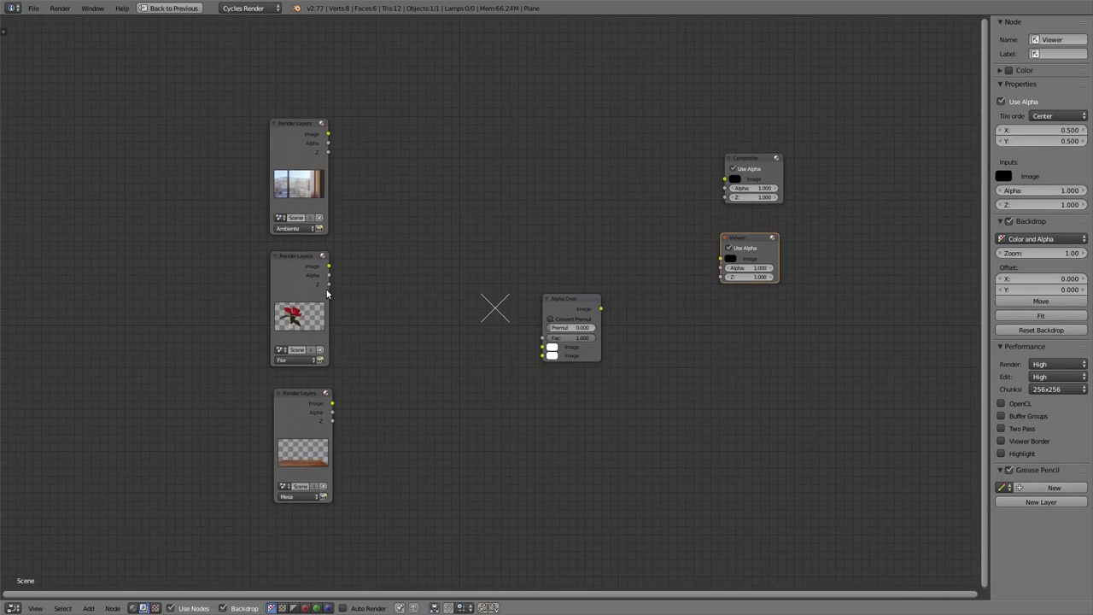
scroll(329, 299, up, 2)
drag(332, 436, 620, 373)
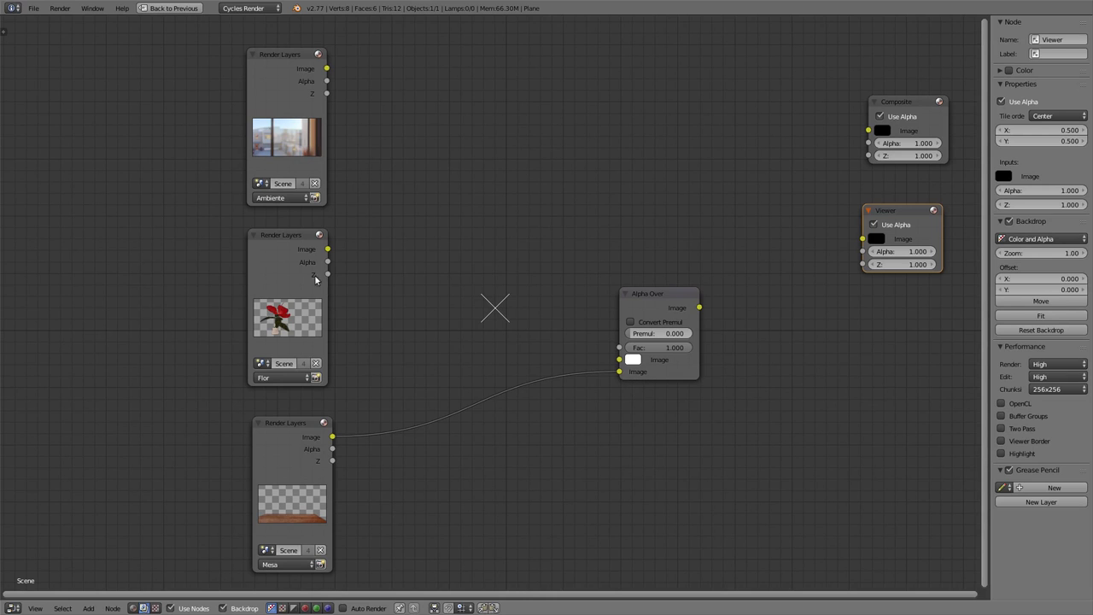
drag(327, 249, 619, 360)
Feed the Alpha Over's output image into both the Composite and the Viewer nodes.
scroll(700, 307, up, 2)
drag(699, 307, 946, 75)
scroll(761, 237, down, 1)
middle_drag(761, 237, 465, 235)
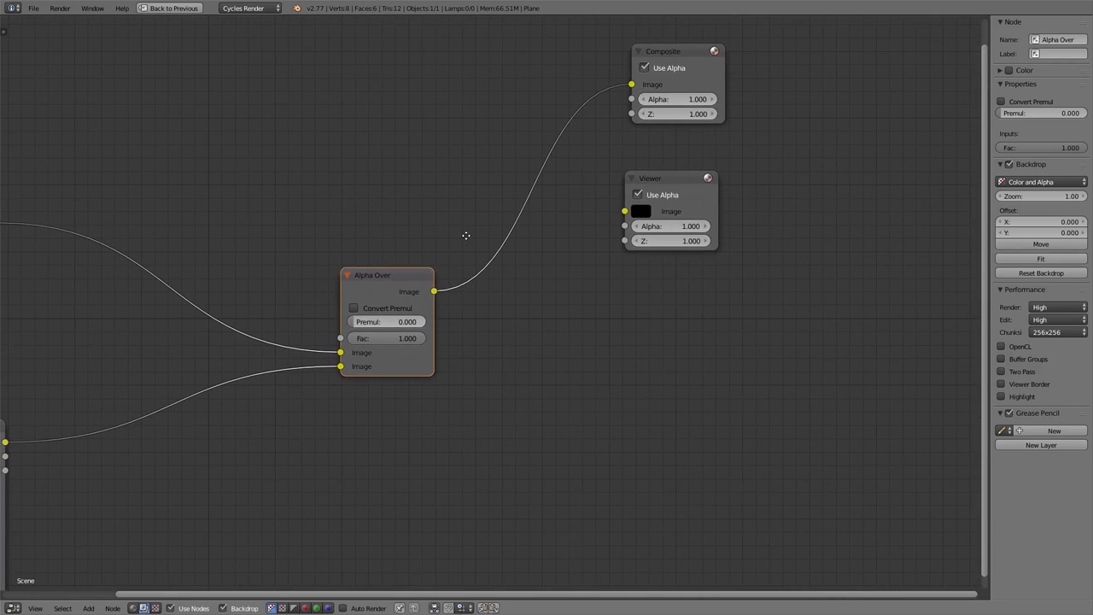
drag(434, 291, 444, 316)
drag(646, 181, 625, 211)
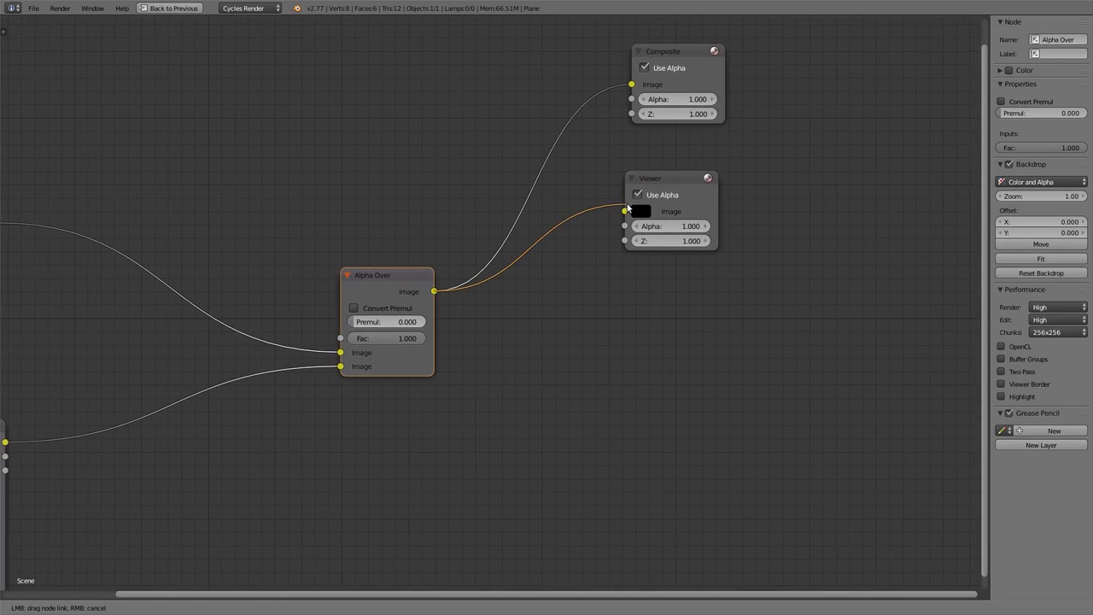
key(Home)
scroll(641, 298, up, 4)
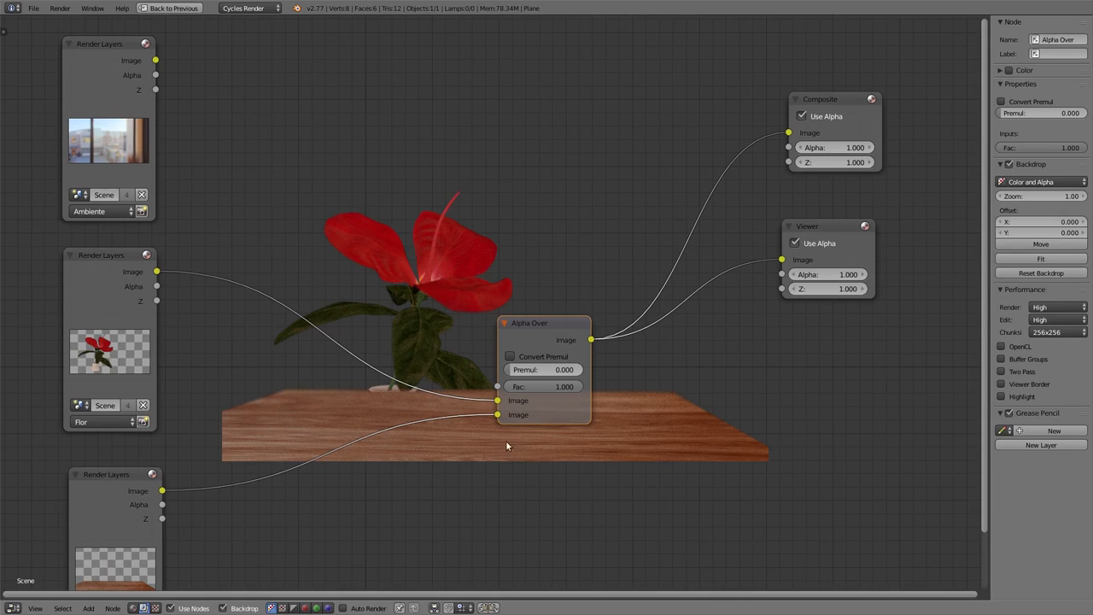
Swap the Alpha Over's two Image inputs so that the Flor layer lies over the Mesa layer.
mouse_move(559, 395)
mouse_down()
mouse_move(518, 390)
mouse_move(588, 390)
mouse_move(505, 390)
mouse_move(572, 389)
mouse_up()
drag(498, 401, 498, 415)
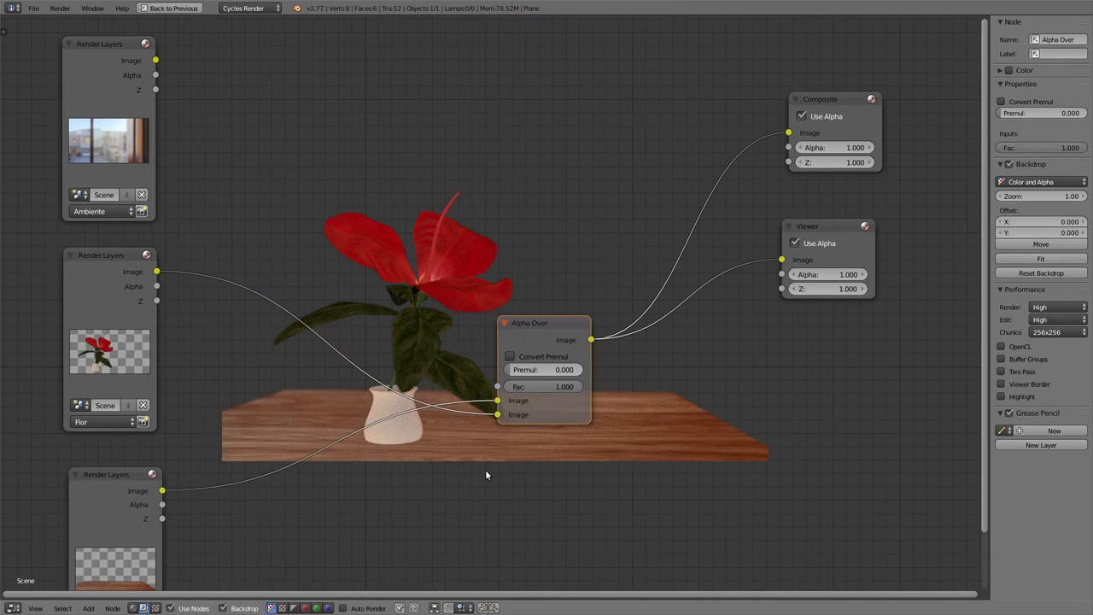
drag(498, 401, 498, 415)
Move the Alpha Over node up and closer to the Render Layers nodes, and nudge the Ambiente node slightly.
scroll(416, 417, down, 8)
middle_drag(445, 438, 464, 334)
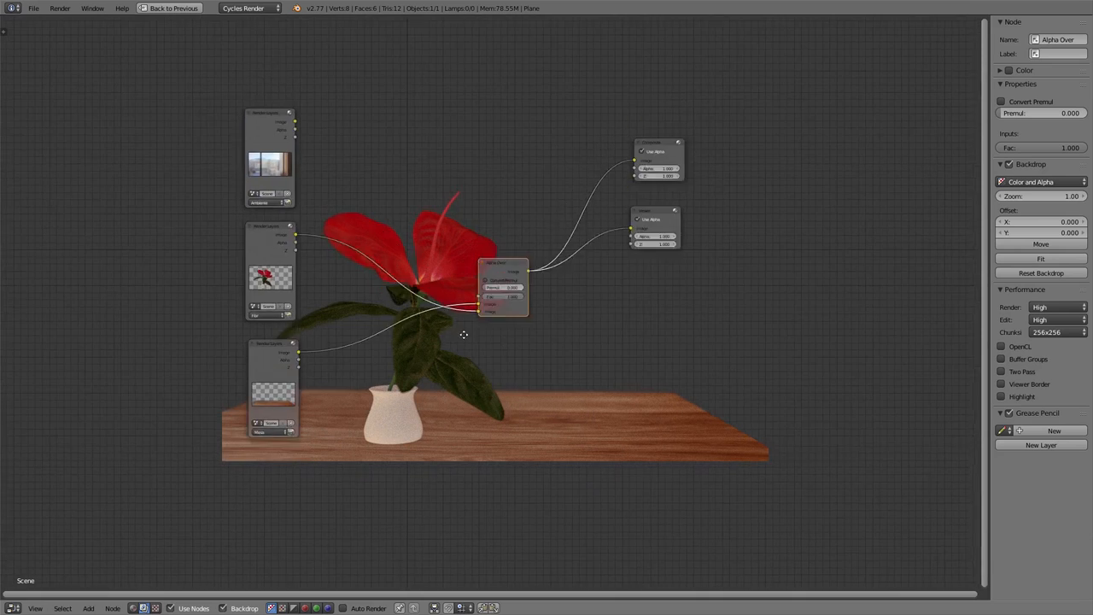
scroll(457, 350, up, 2)
key(g)
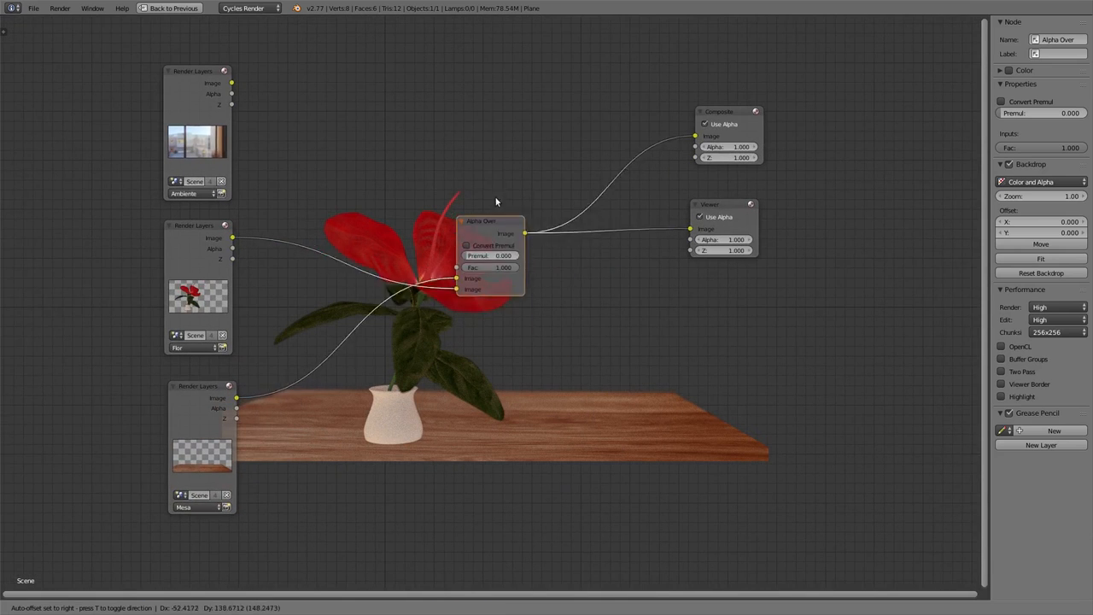
click(474, 247)
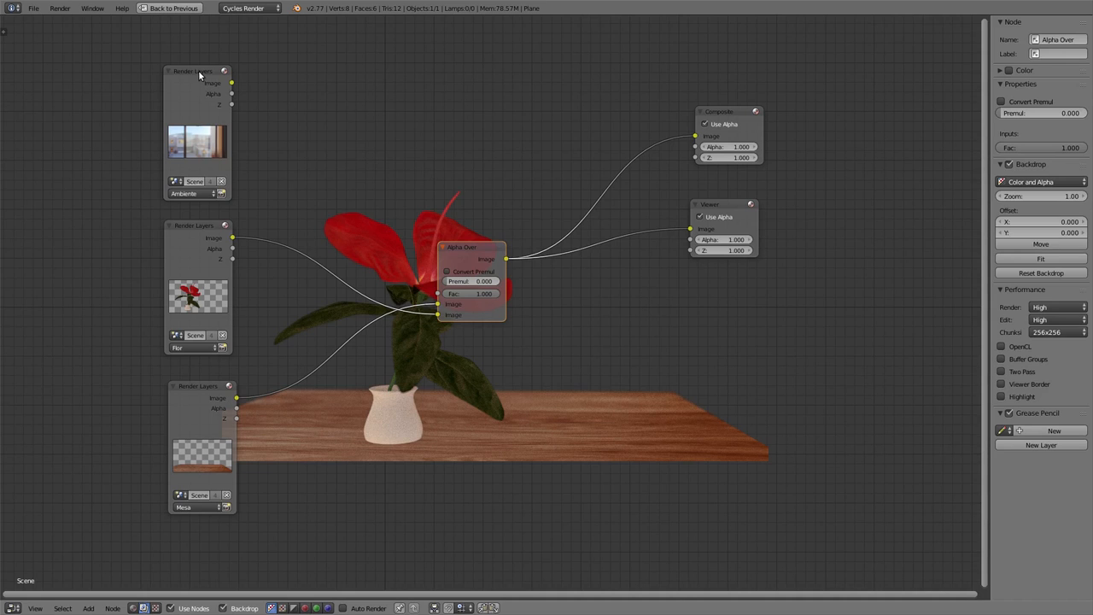
drag(198, 70, 210, 64)
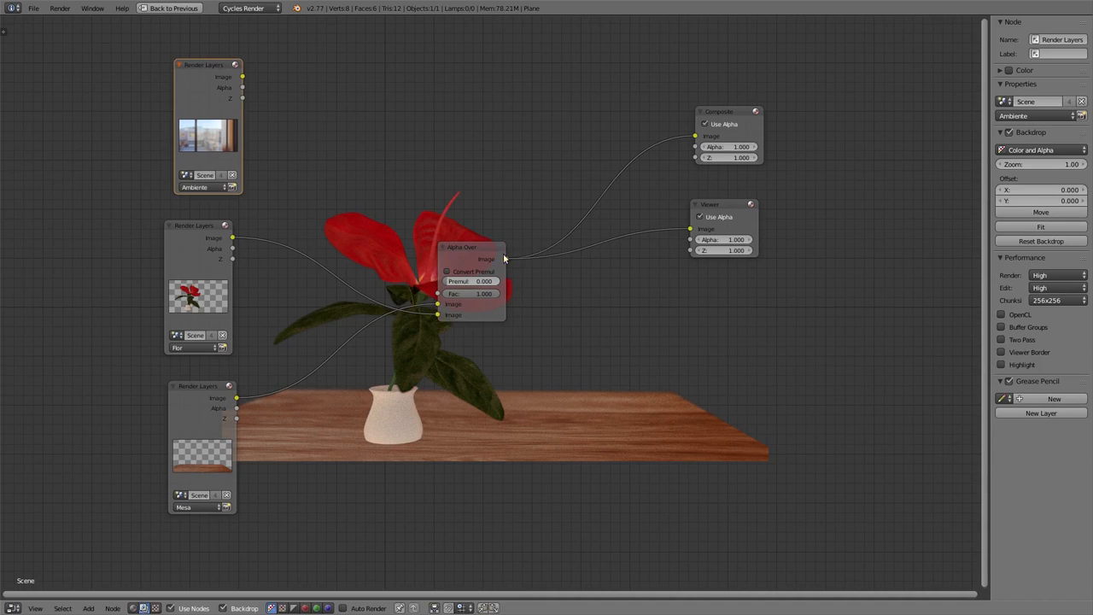
drag(503, 252, 513, 261)
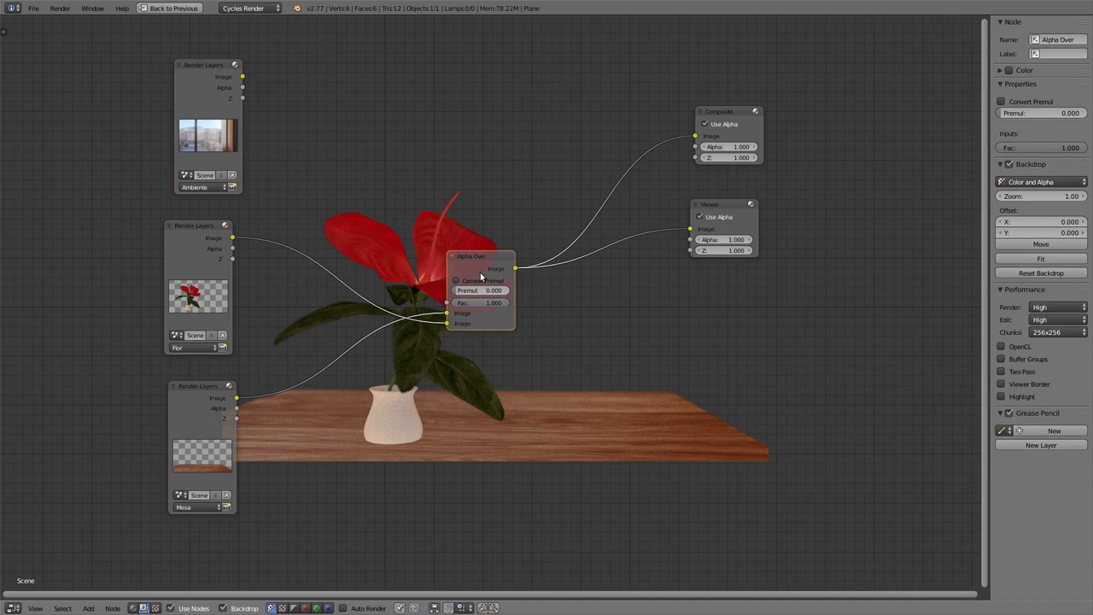
Duplicate the Alpha Over node, place the copy between the original and the Composite, and line up the Ambiente and Flor nodes.
key(shift+d)
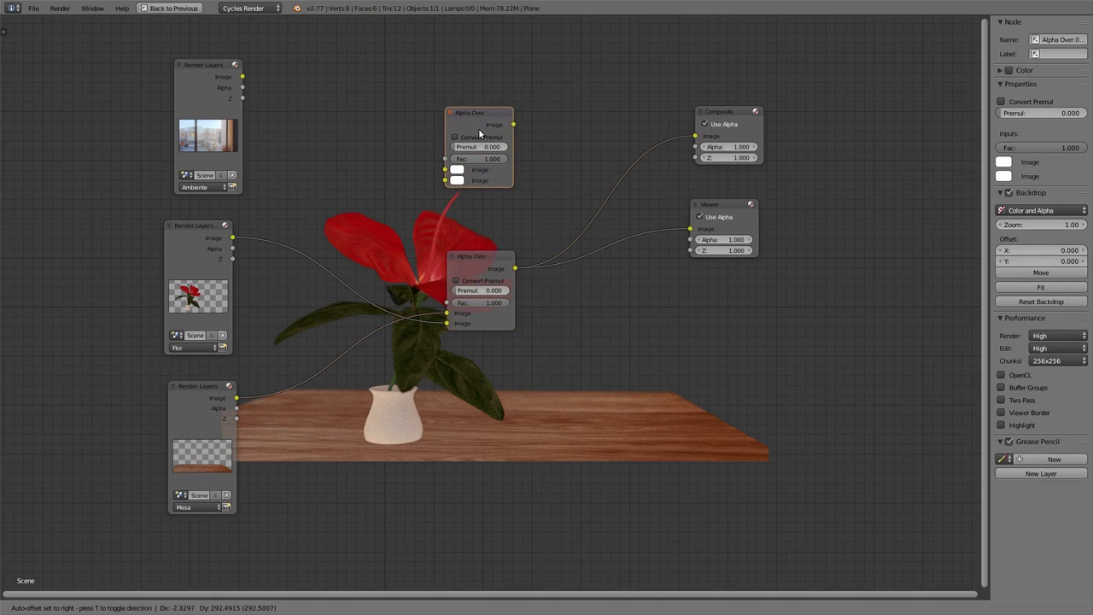
click(491, 170)
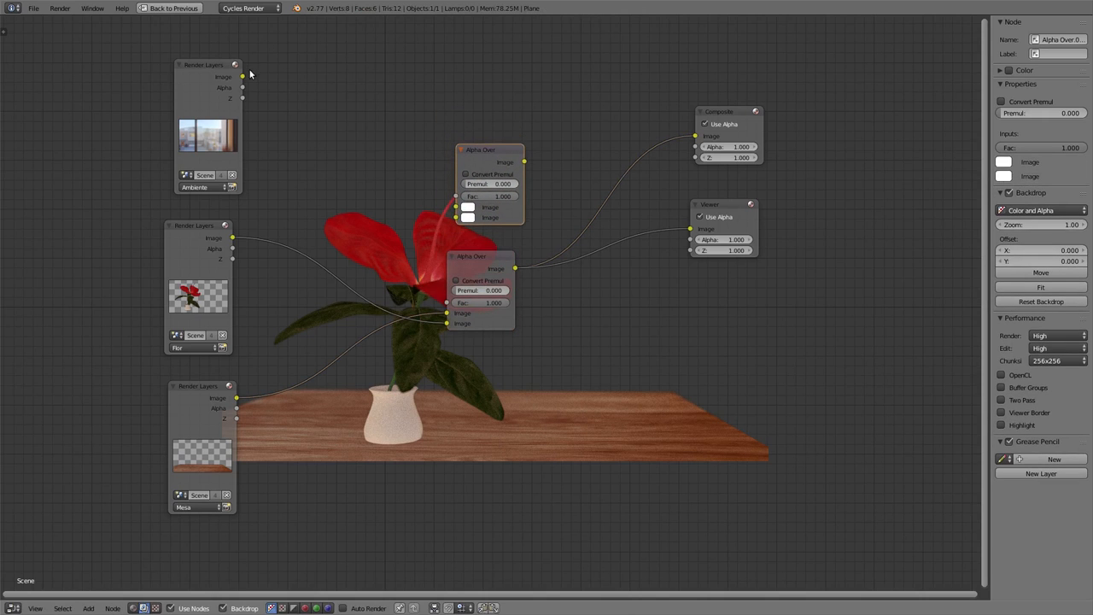
drag(484, 171, 551, 130)
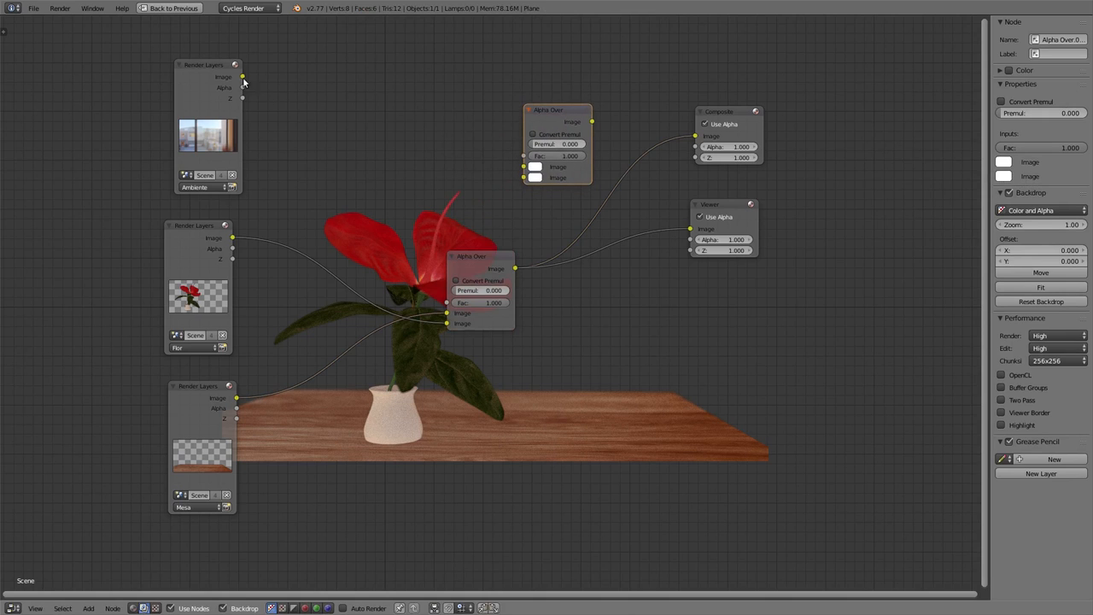
mouse_move(202, 106)
mouse_down()
mouse_move(234, 94)
mouse_move(195, 101)
mouse_up()
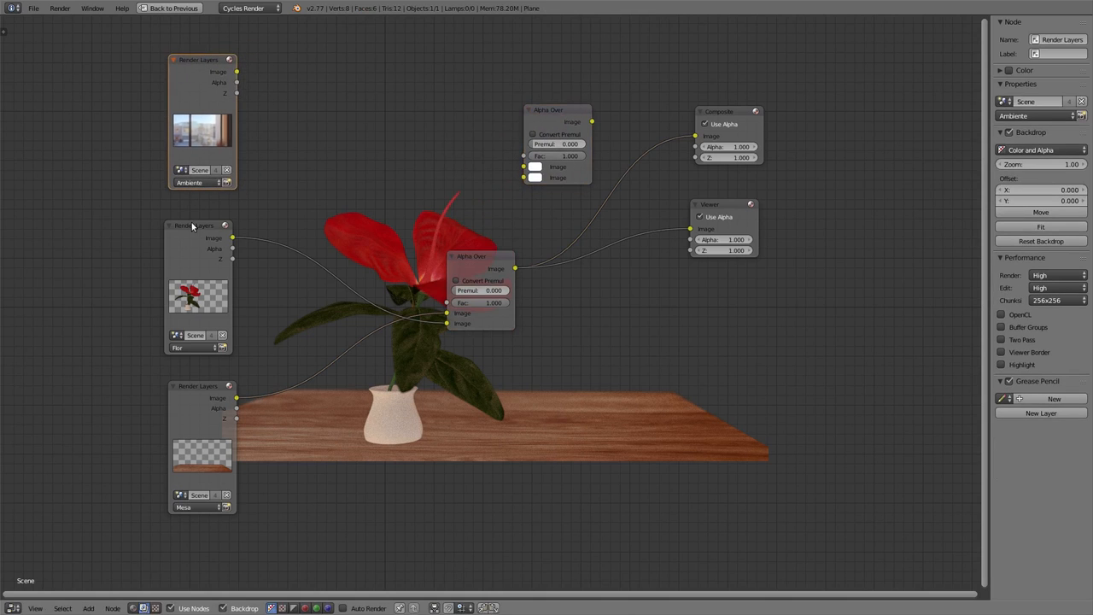
drag(192, 226, 198, 234)
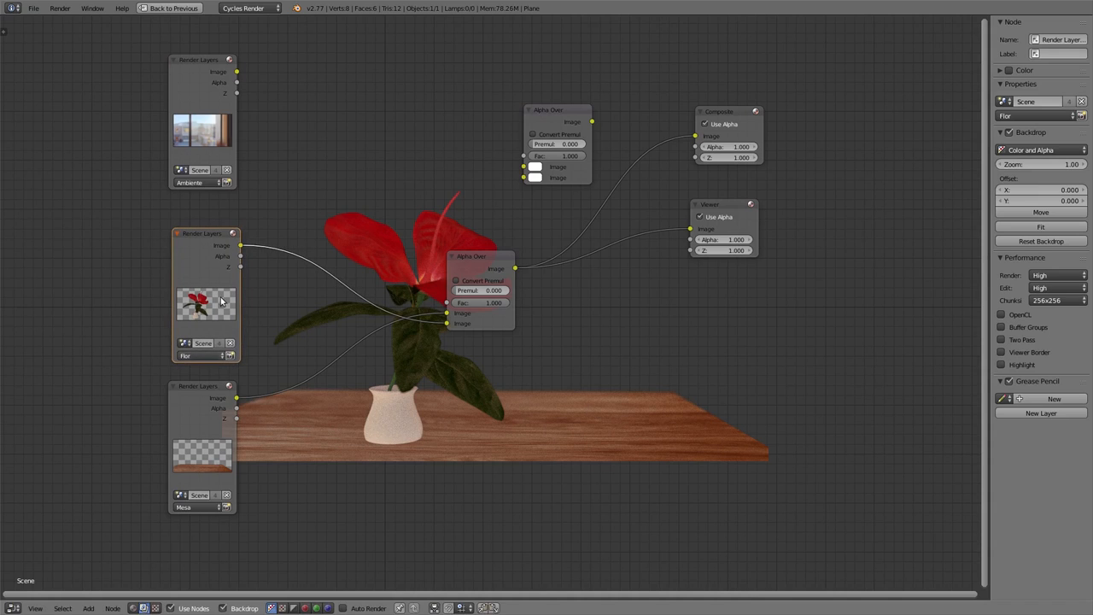
Link the first Alpha Over to the second one's lower Image input, and the second one's output to Composite and Viewer.
drag(492, 267, 524, 178)
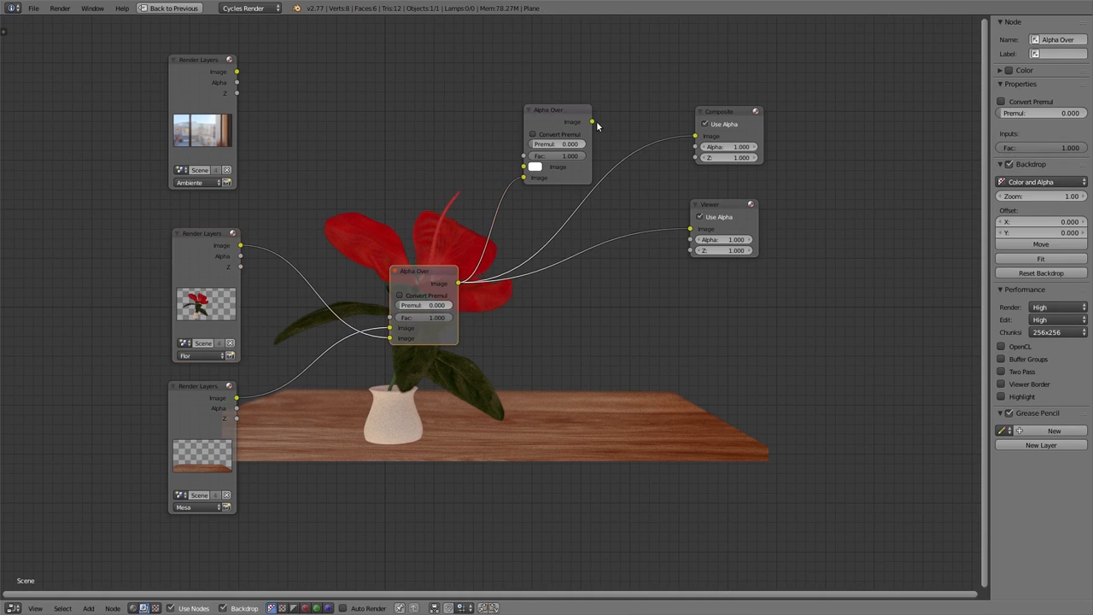
drag(592, 122, 696, 135)
drag(592, 123, 693, 229)
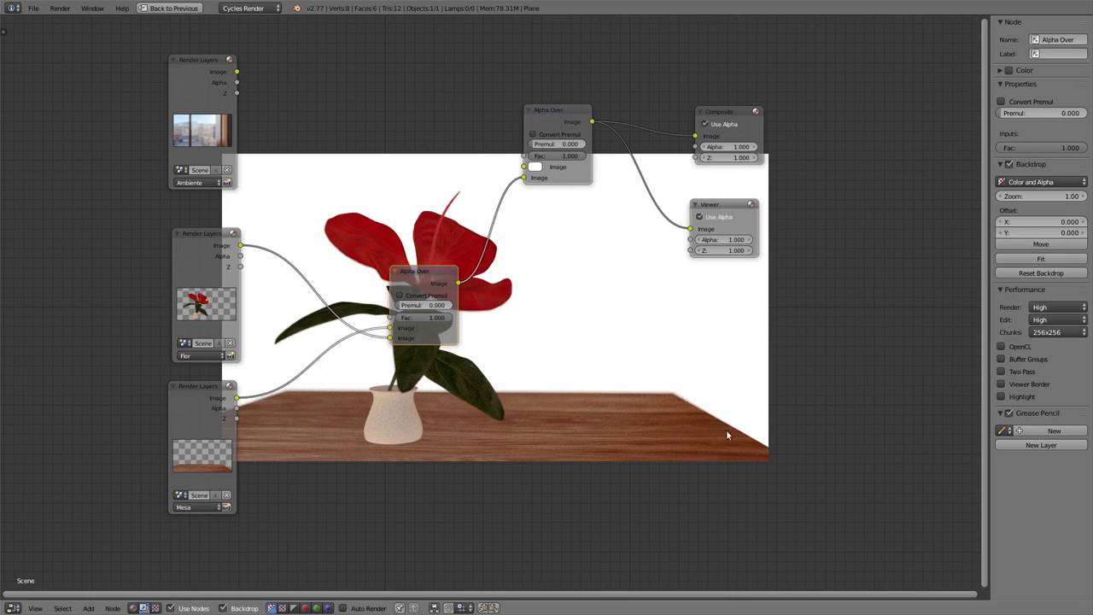
Try green, violet and a very pale pink as the background colour in the second Alpha Over's upper Image input.
click(536, 167)
click(552, 53)
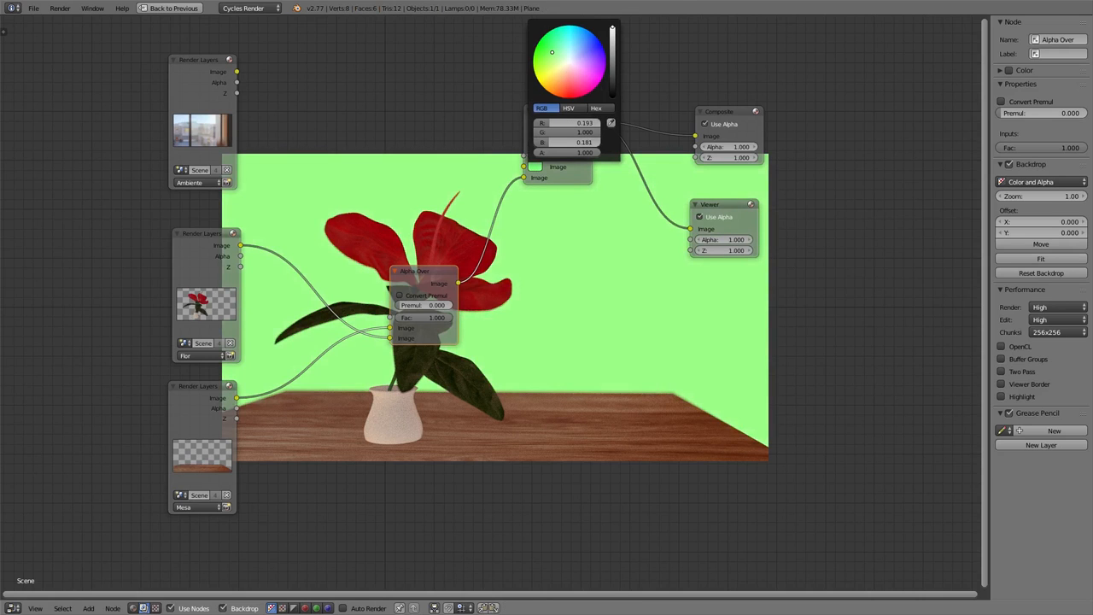
click(593, 59)
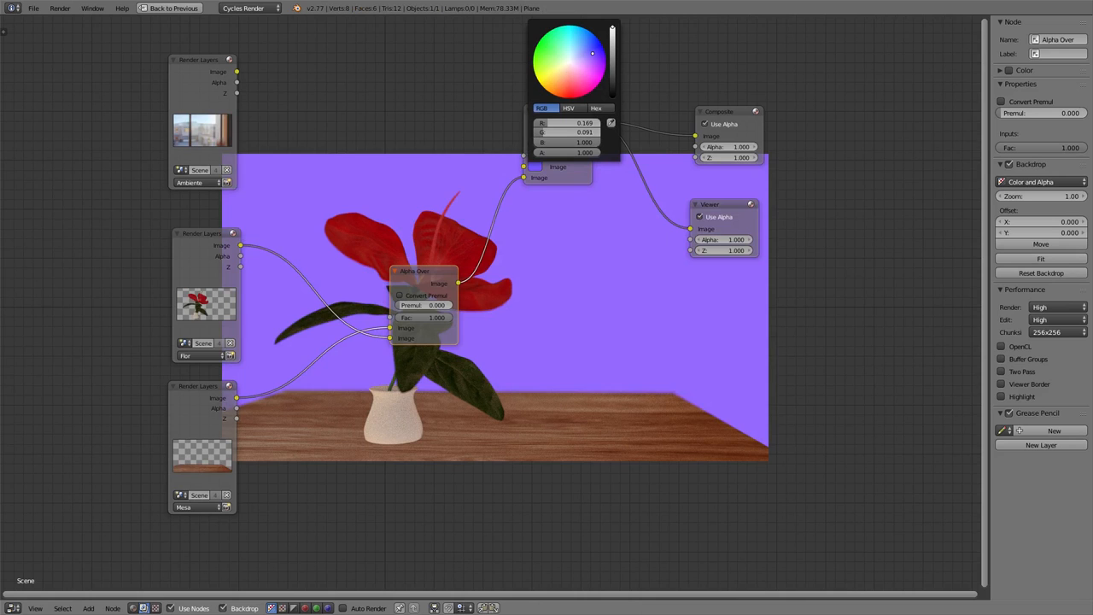
mouse_move(593, 59)
mouse_down()
mouse_move(586, 81)
mouse_move(557, 84)
mouse_move(543, 70)
mouse_move(554, 51)
mouse_up()
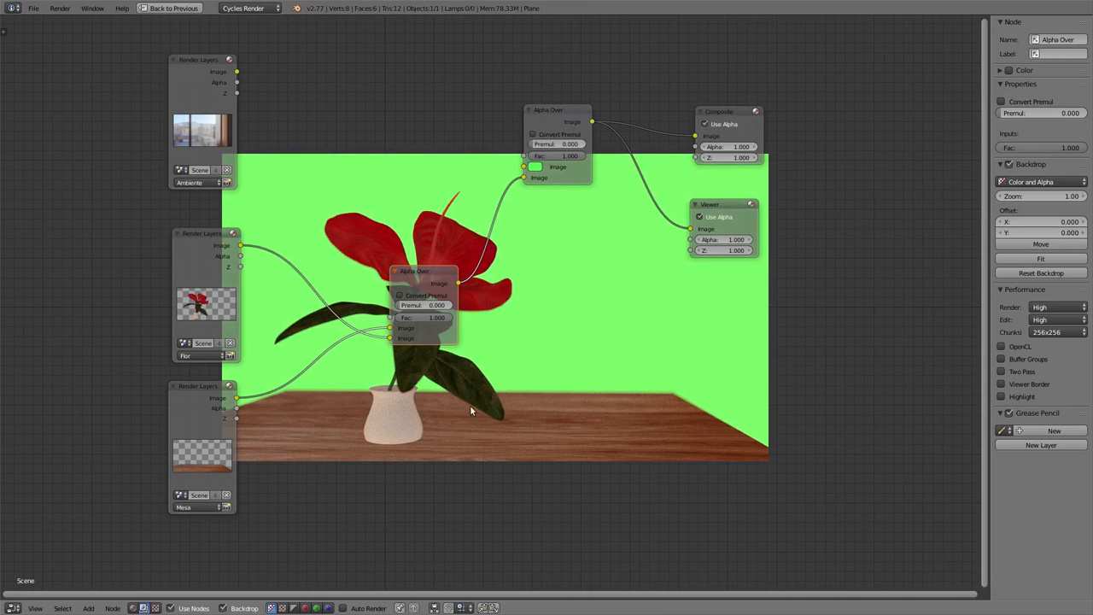
drag(437, 271, 413, 208)
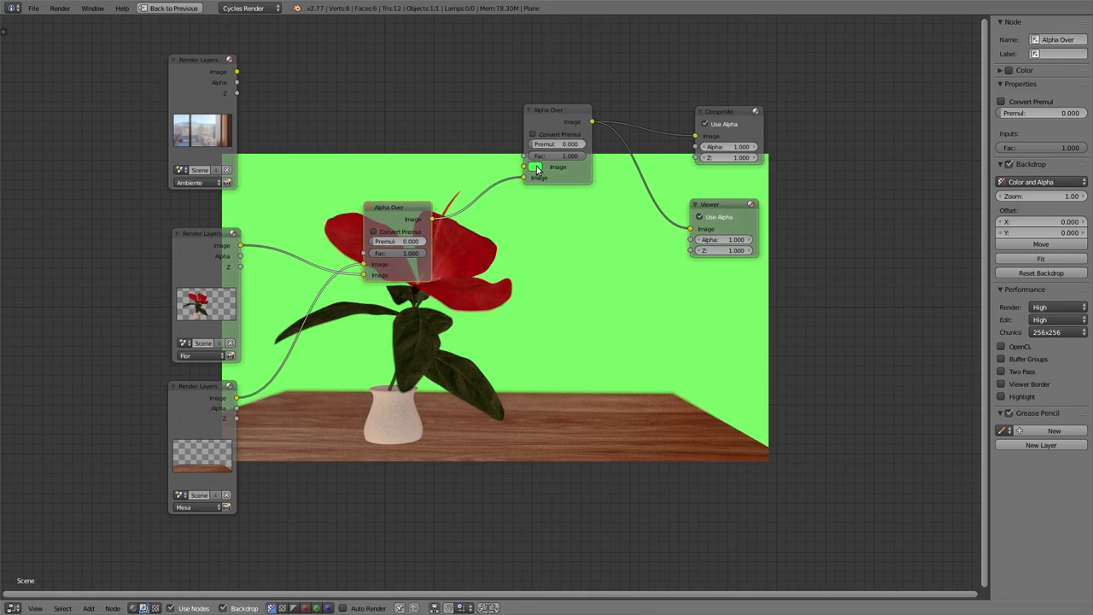
click(536, 169)
click(583, 72)
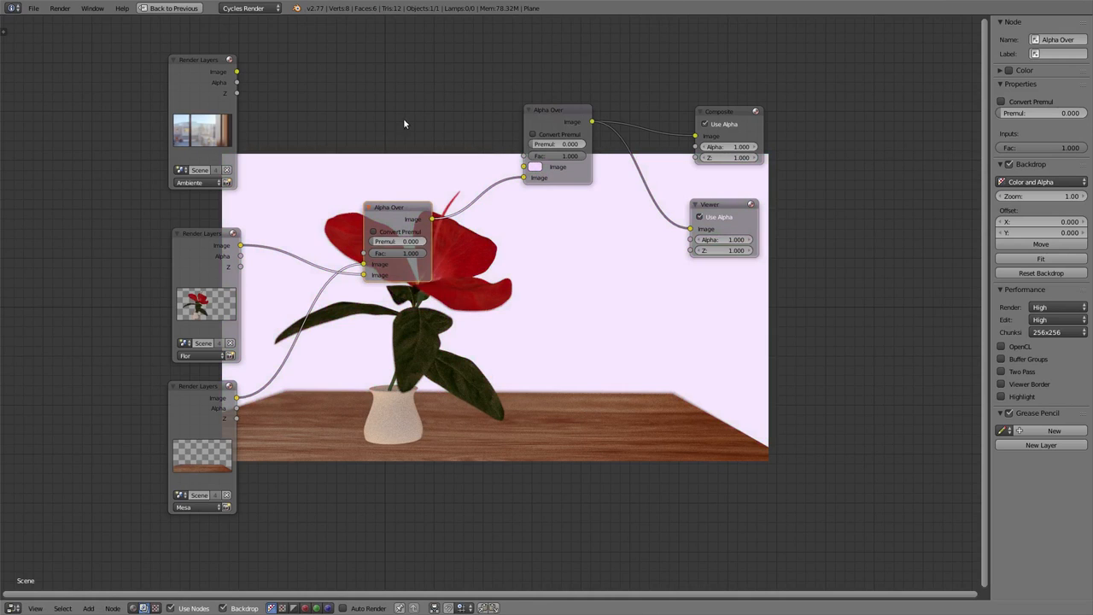
Link the Ambiente layer's image to the second Alpha Over's upper Image input, and nudge the first Alpha Over closer to it.
drag(237, 72, 533, 168)
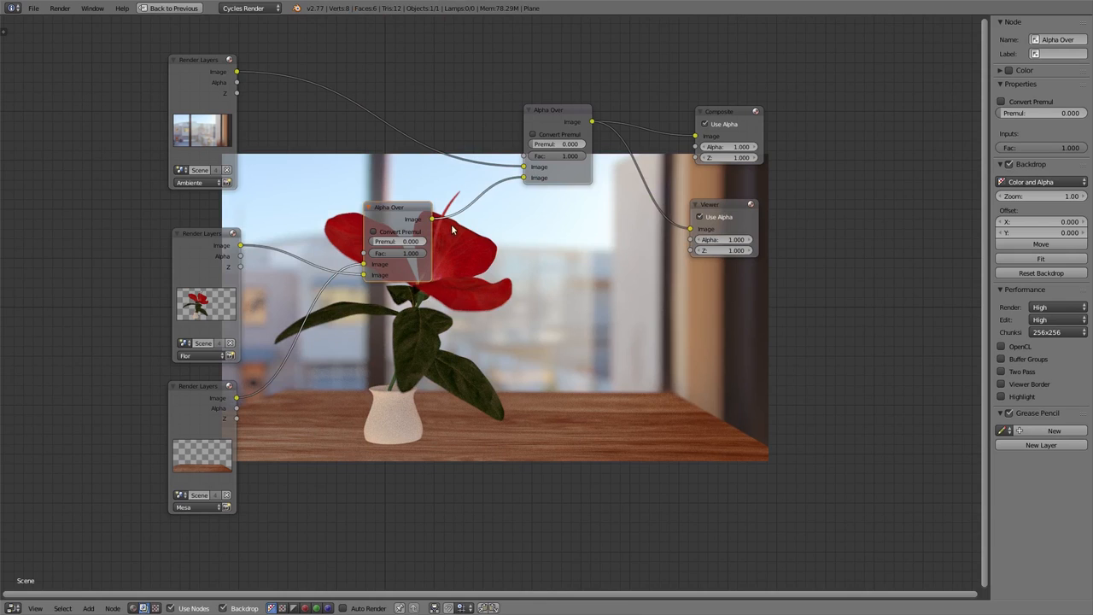
drag(408, 218, 425, 218)
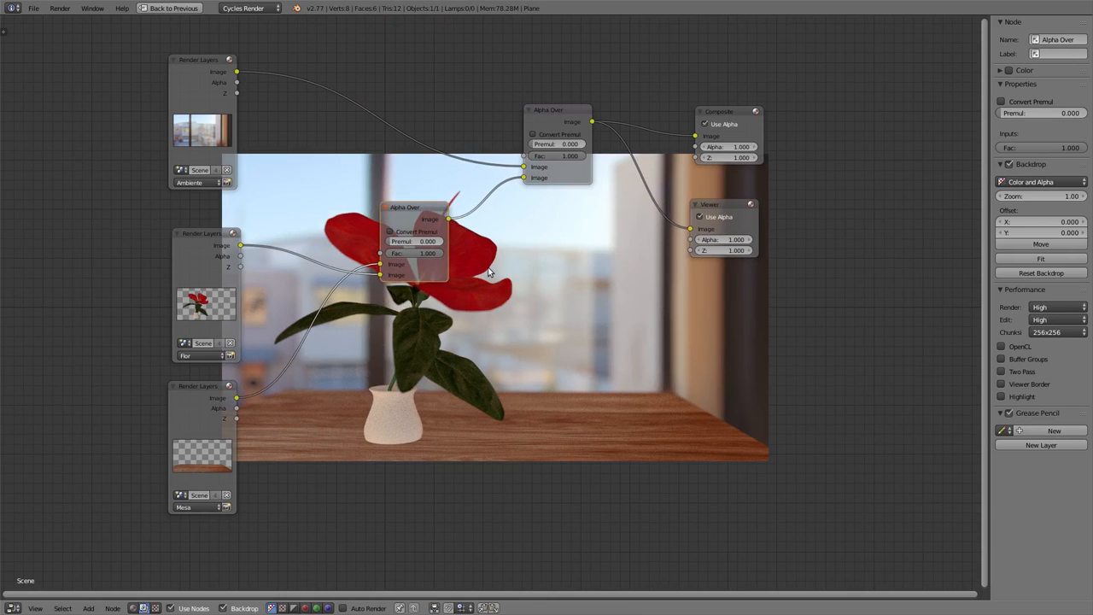
Try the second Alpha Over with swapped Image inputs and with Fac at 0.873, restoring the input order and Fac 1.000.
drag(579, 157, 525, 178)
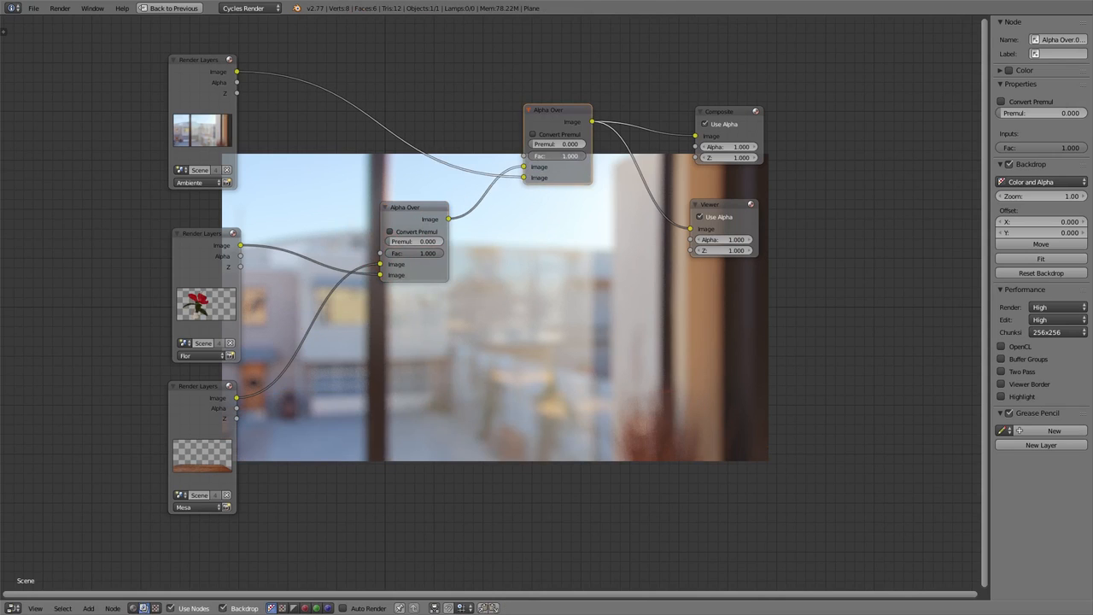
drag(580, 157, 524, 177)
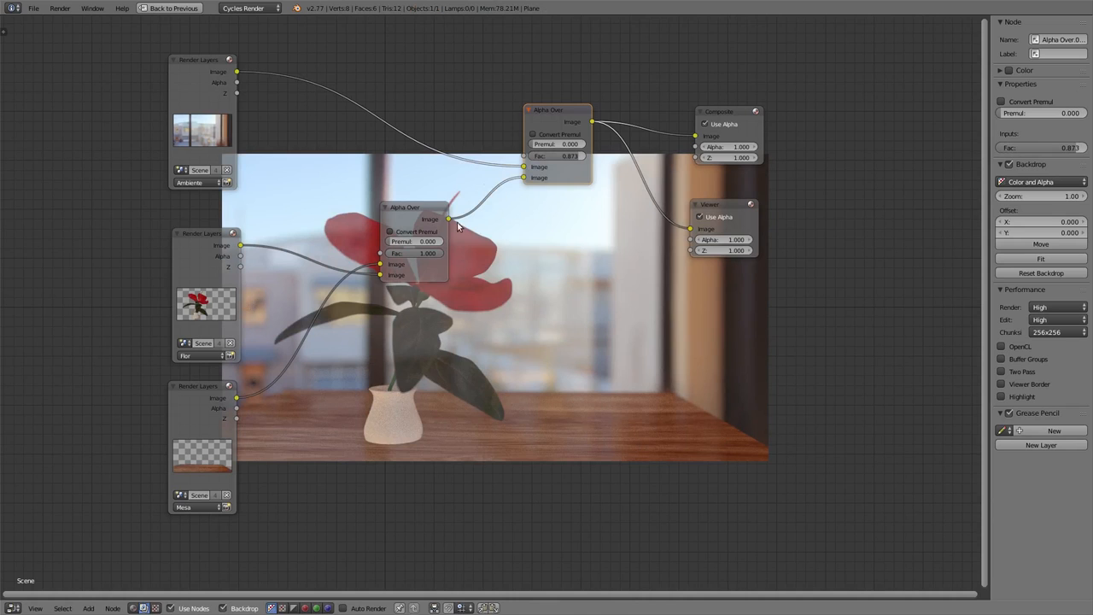
drag(578, 156, 591, 155)
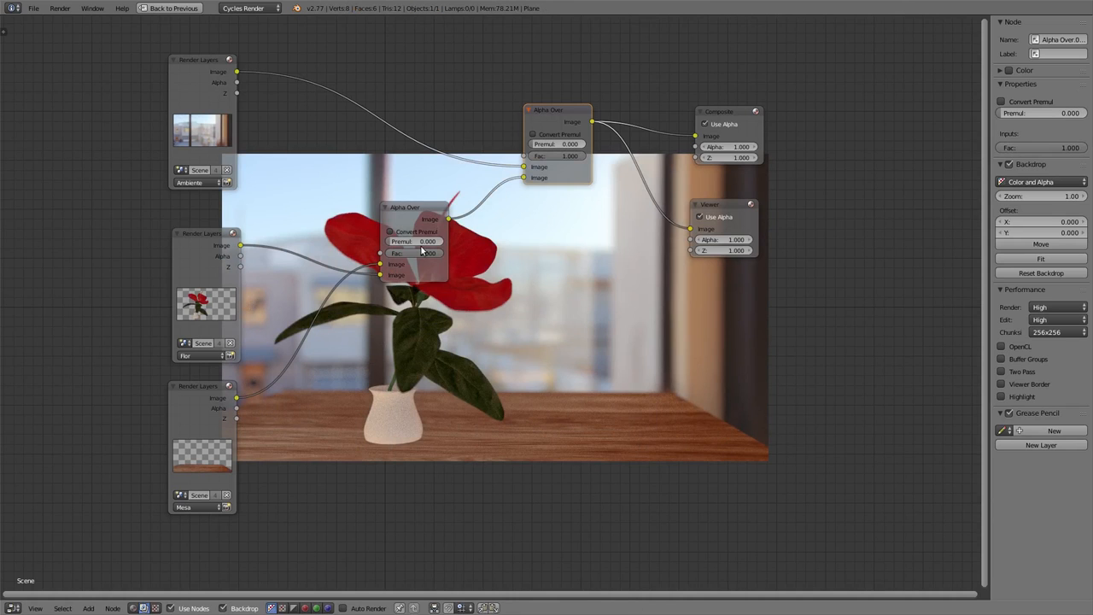
Spread the two Alpha Over nodes and the Composite and Viewer farther from the Render Layers nodes to free space between them.
drag(423, 215, 482, 226)
drag(550, 110, 584, 130)
drag(722, 122, 769, 109)
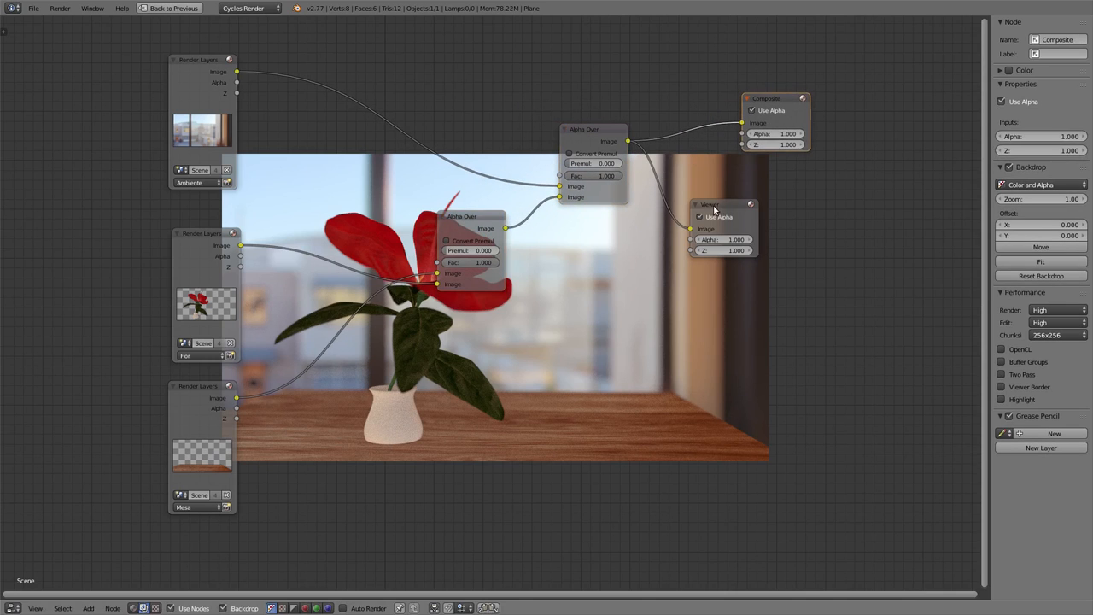
drag(714, 209, 803, 192)
drag(772, 98, 818, 99)
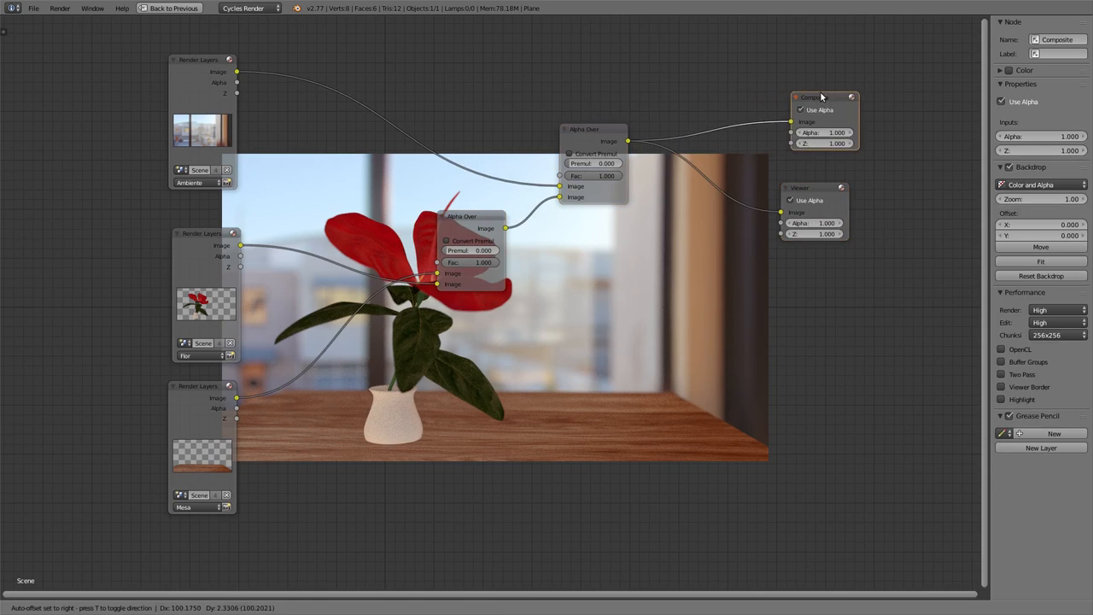
drag(802, 191, 820, 195)
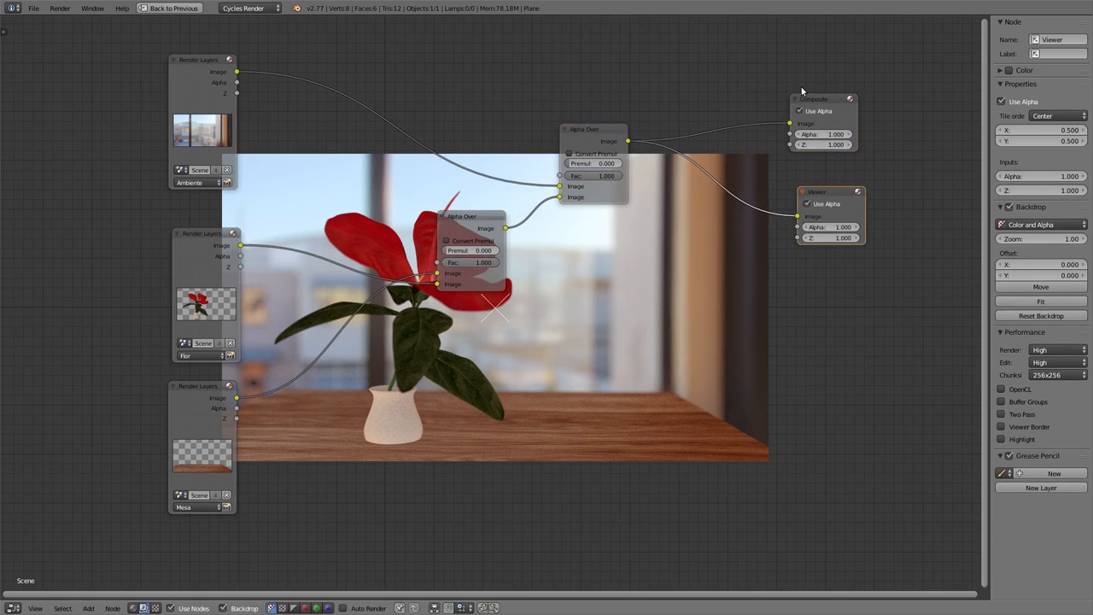
drag(811, 101, 822, 107)
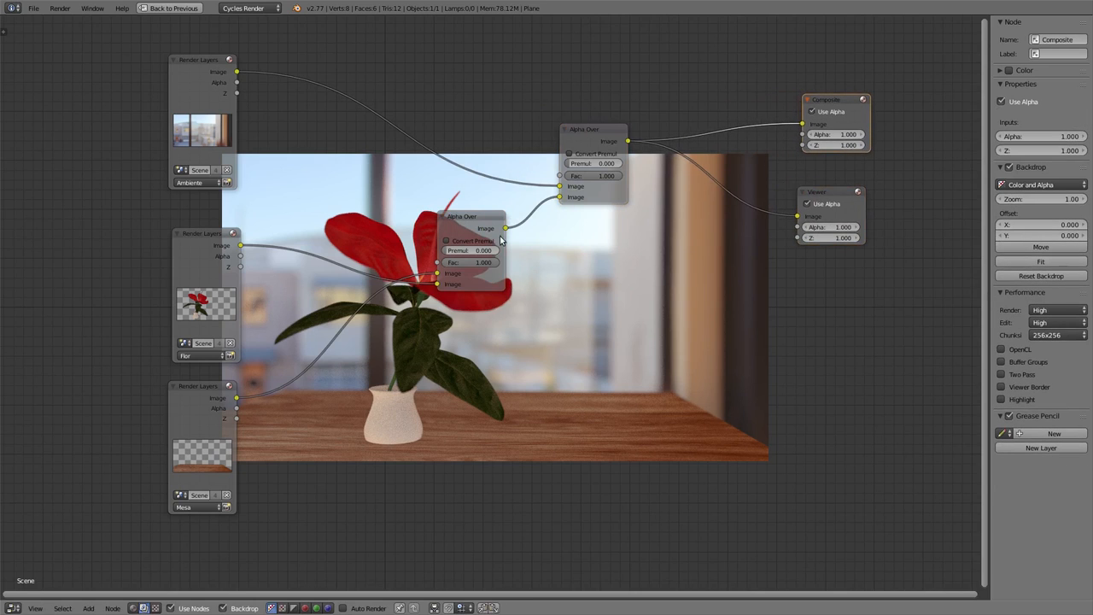
drag(475, 218, 517, 237)
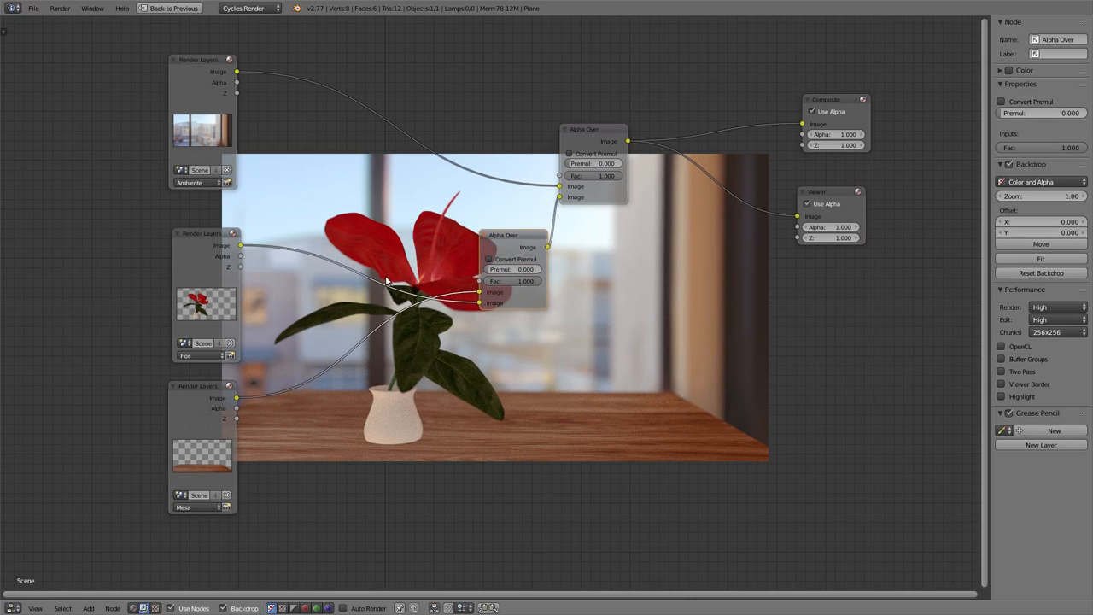
Add a Hue Saturation Value node into the link between the Ambiente render layer and the second Alpha Over.
key(shift+a)
click(383, 278)
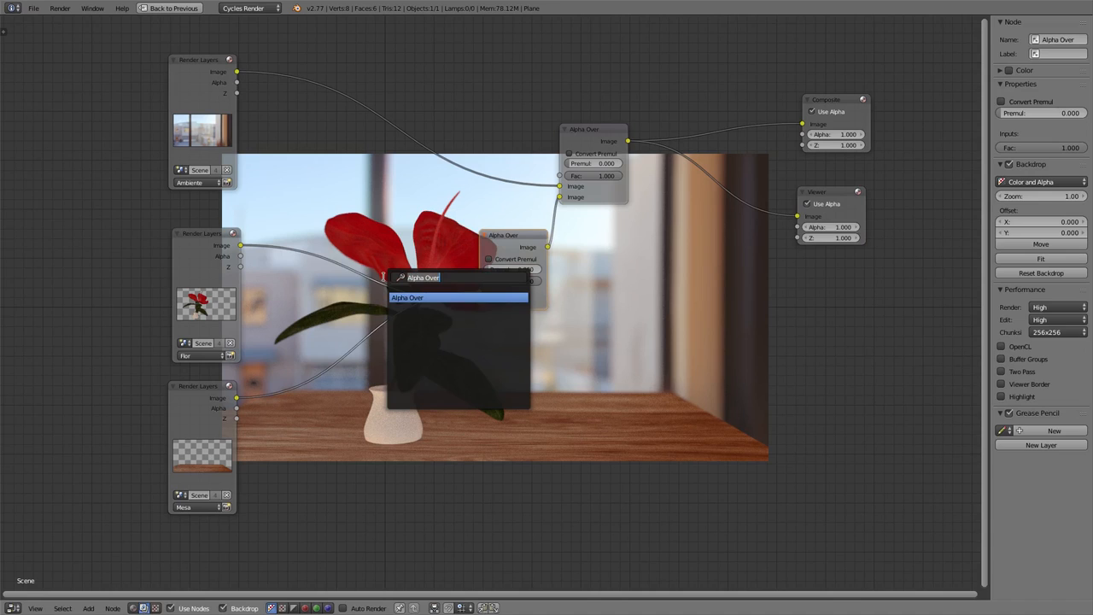
text(hu)
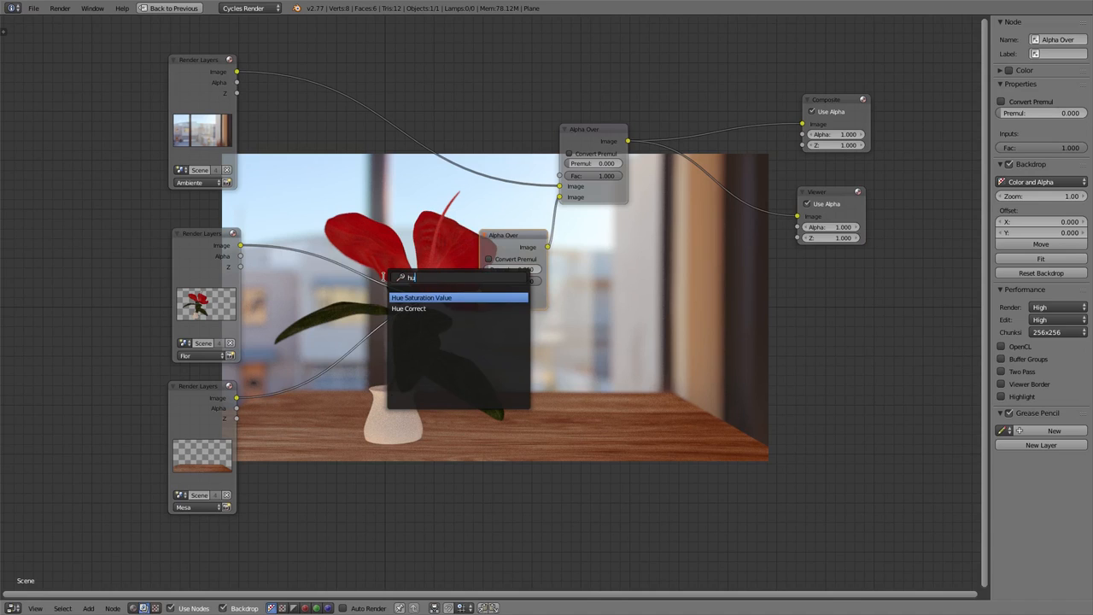
key(Return)
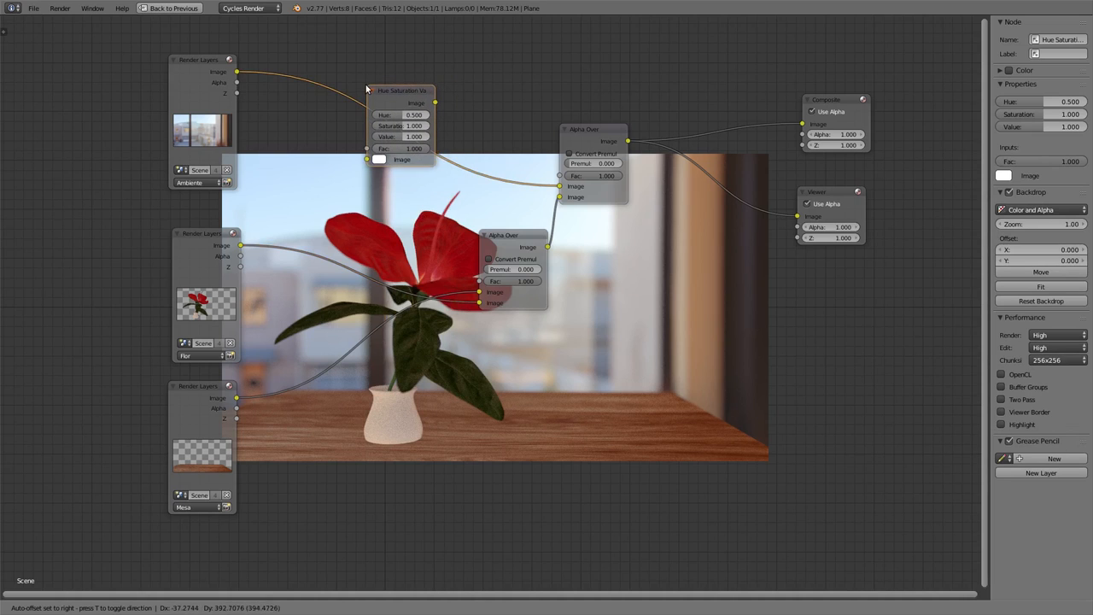
click(372, 94)
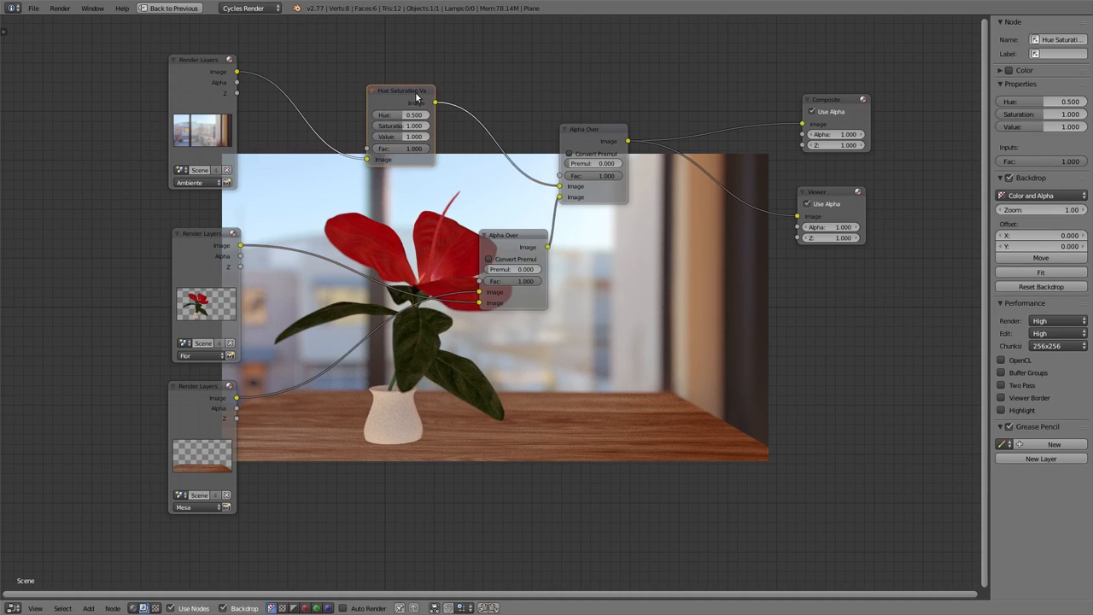
Duplicate the Hue Saturation Value node twice, inserting one copy into the Flor layer's link and one into the Mesa layer's link.
key(shift+d)
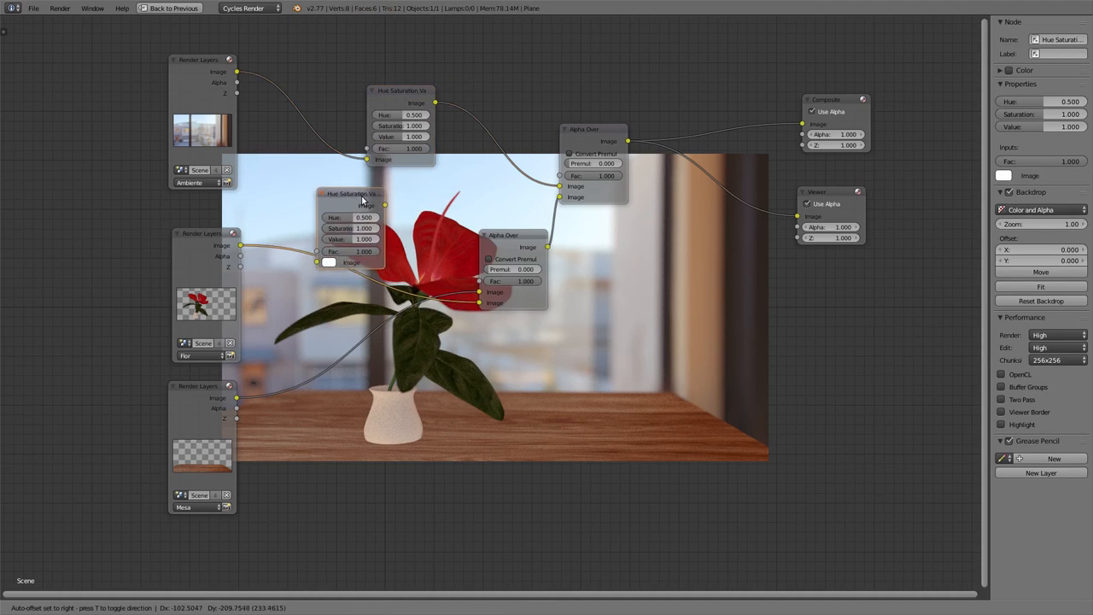
click(359, 221)
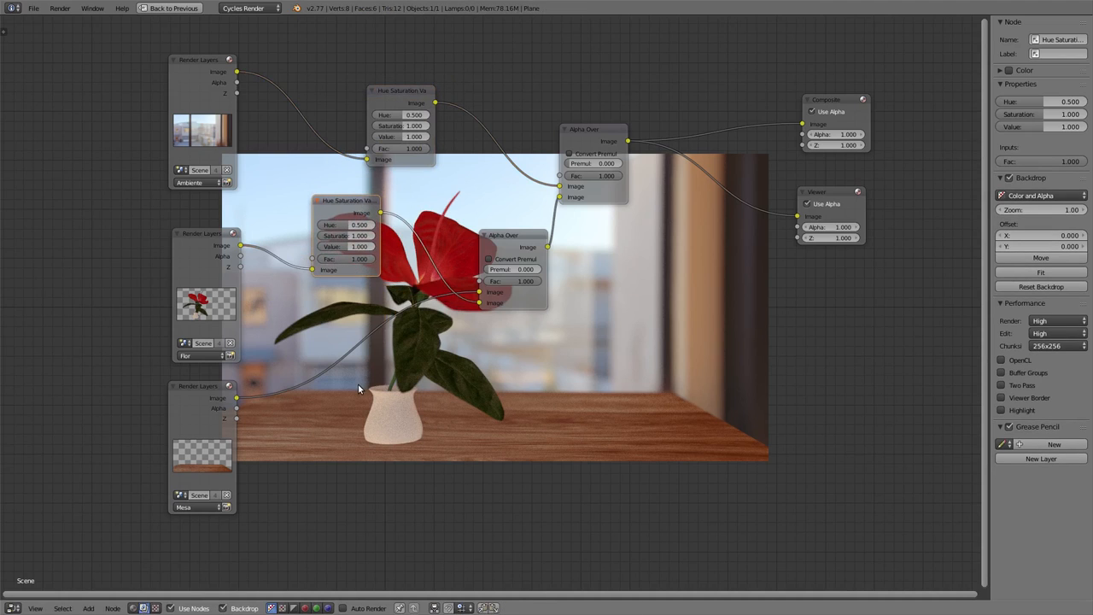
key(shift+d)
click(360, 499)
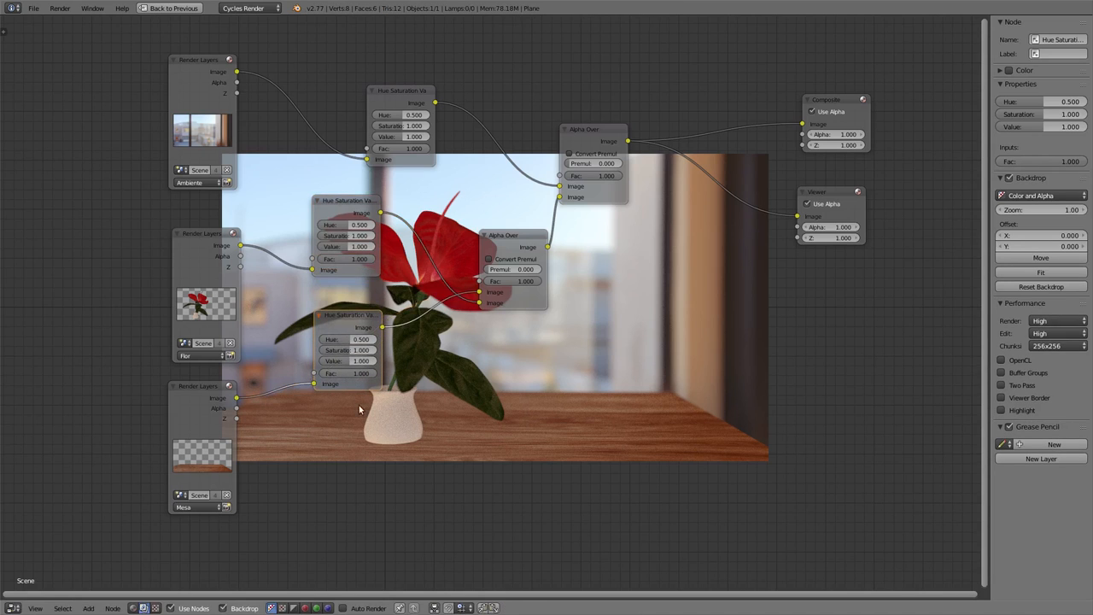
Space out the Mesa layer's Hue Saturation Value node and both Alpha Over nodes, shifting them toward the Composite and Viewer.
drag(339, 319, 364, 339)
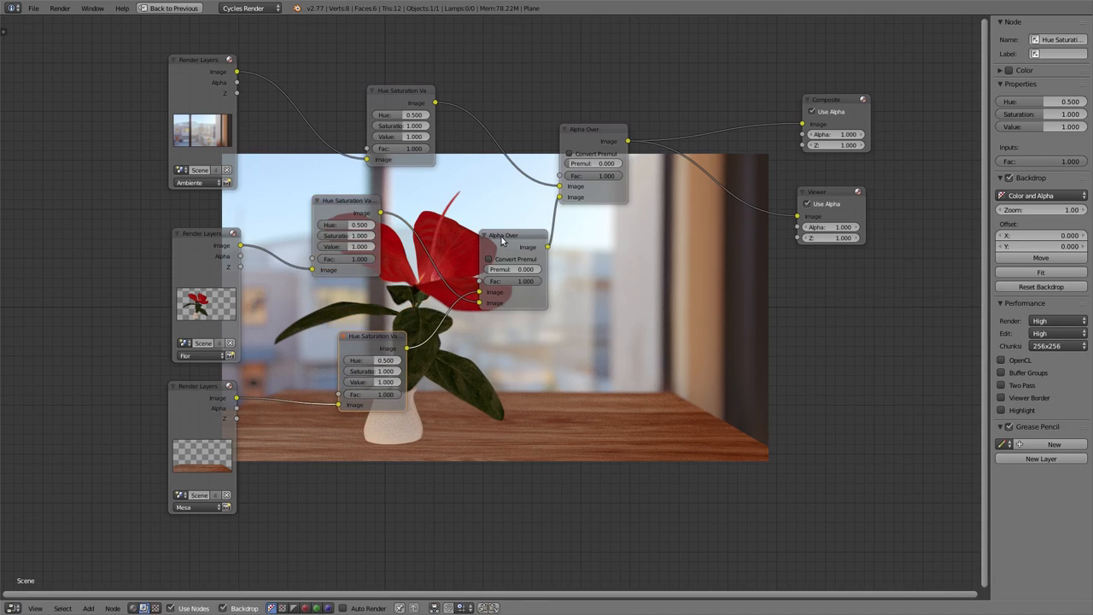
drag(511, 236, 533, 218)
drag(589, 128, 663, 138)
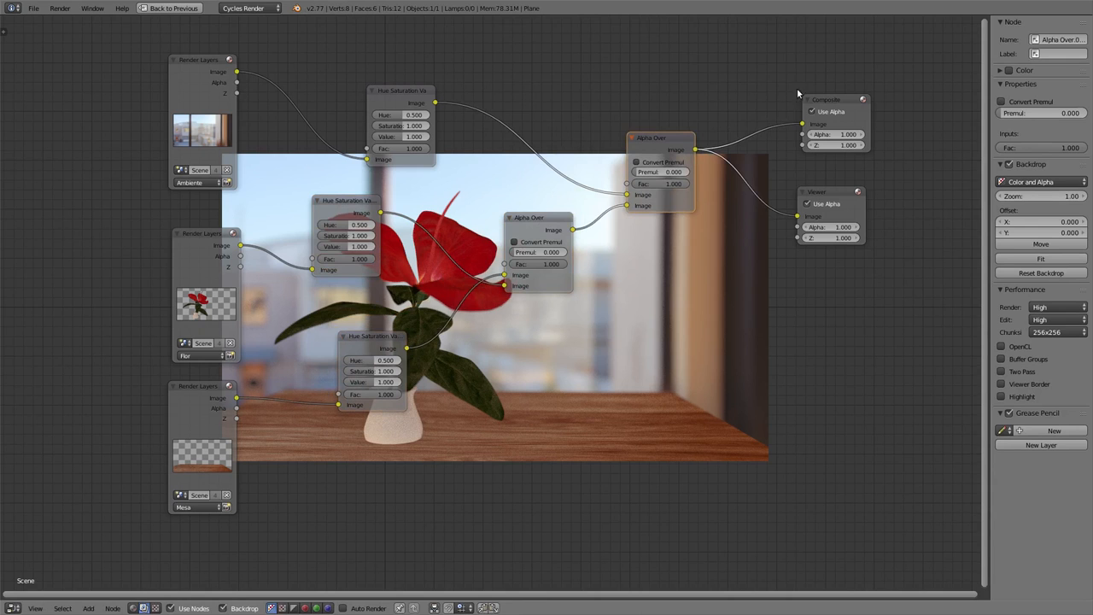
Try the Ambiente layer's Hue Saturation Value node with Saturation at 0.000, at 2.000 and again at 0.000.
scroll(345, 111, up, 3)
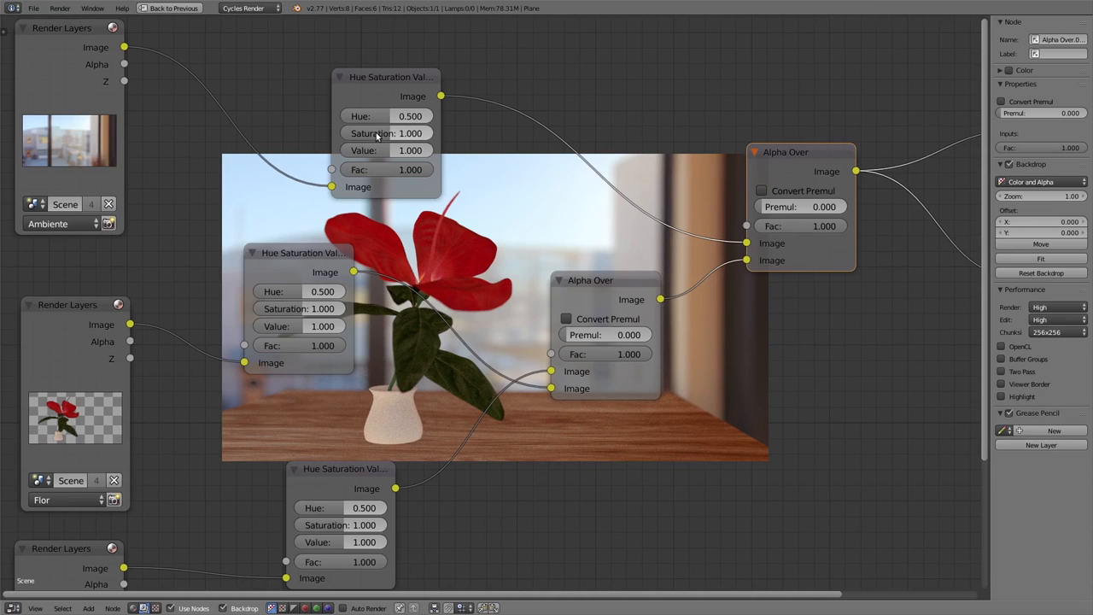
drag(393, 133, 347, 136)
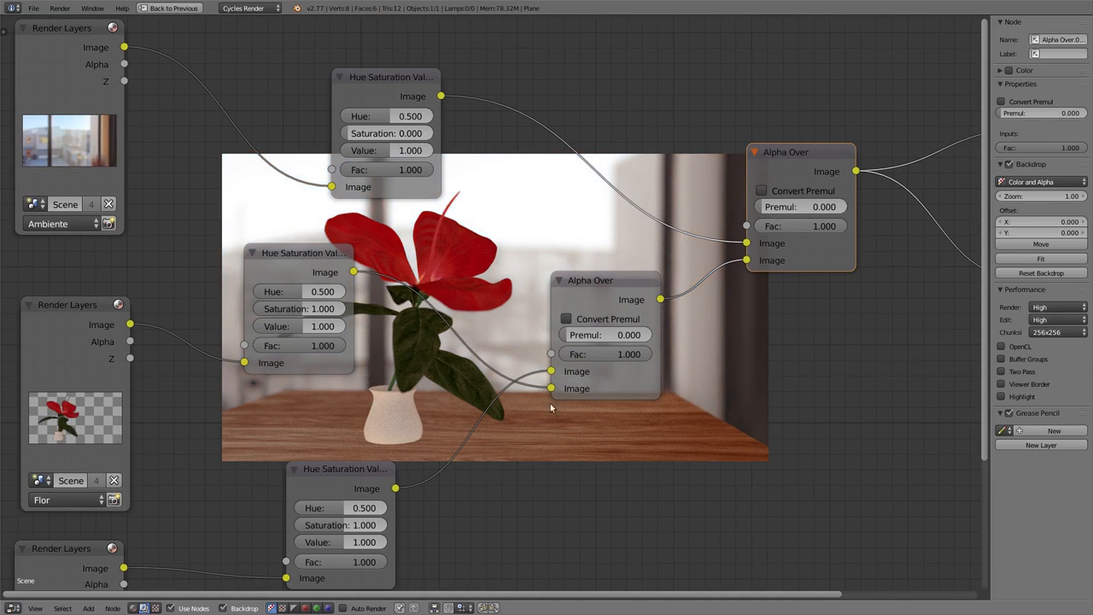
middle_drag(518, 260, 517, 286)
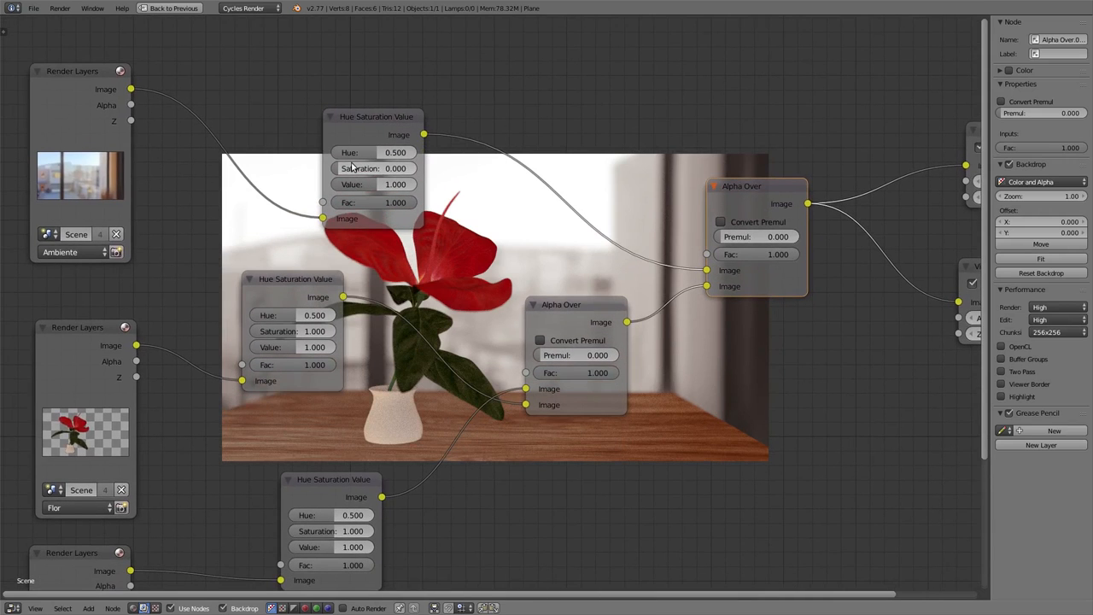
drag(352, 168, 420, 172)
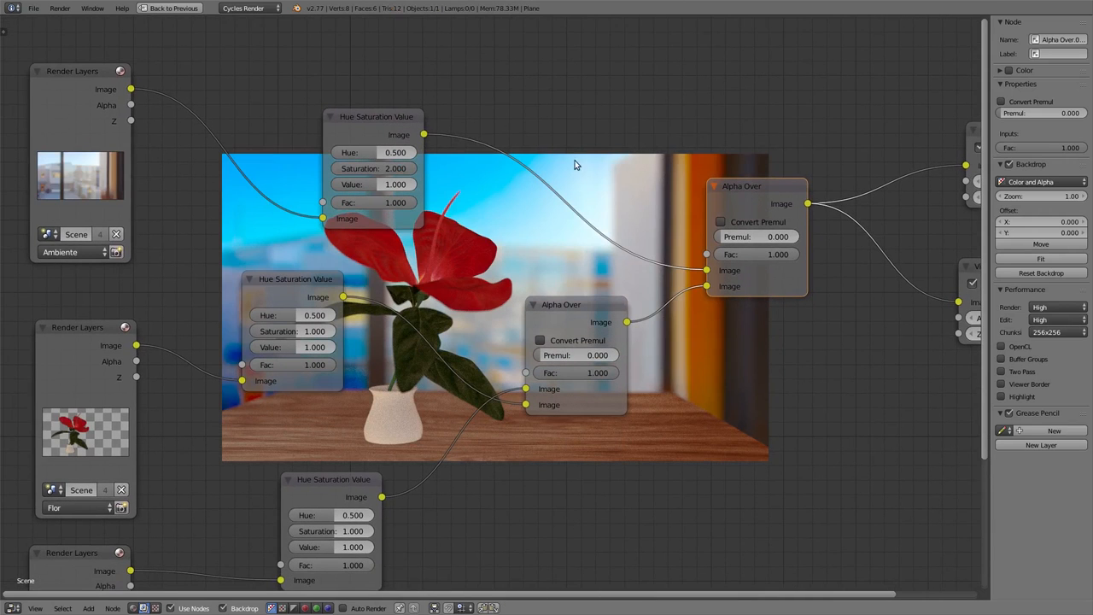
middle_drag(568, 299, 562, 184)
drag(419, 118, 349, 116)
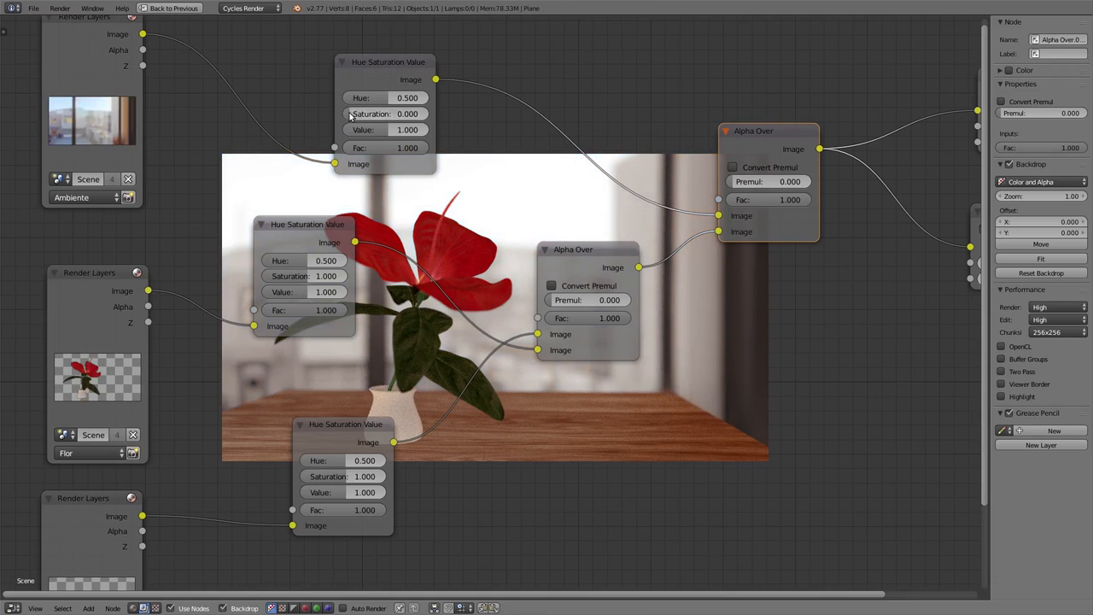
Try Saturation 0.000 on the Hue Saturation Value nodes of the Mesa and Flor layers.
middle_drag(349, 458, 394, 307)
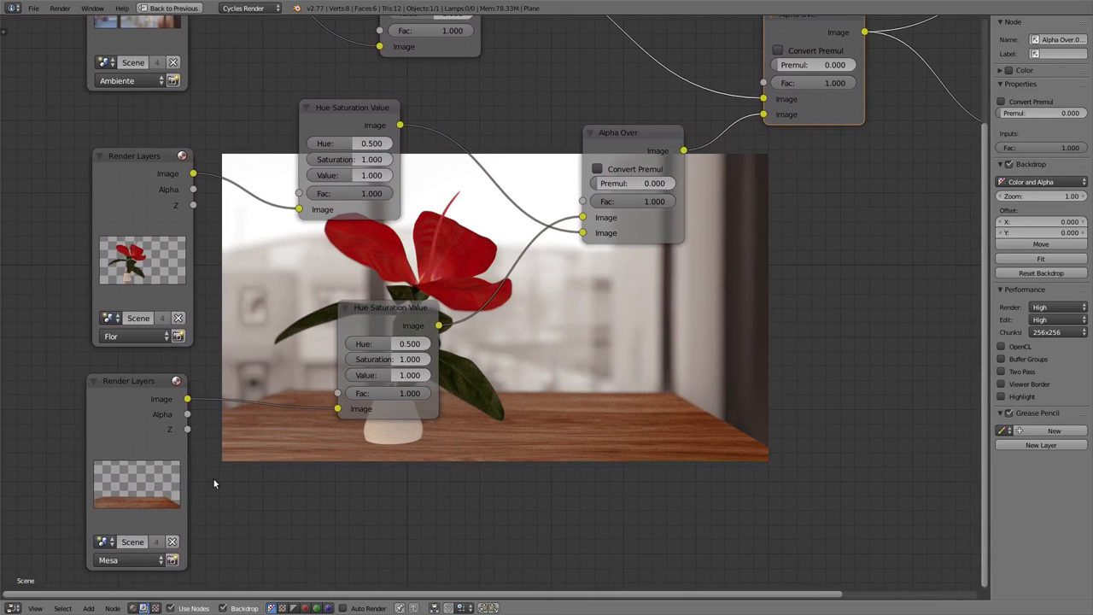
drag(392, 363, 352, 363)
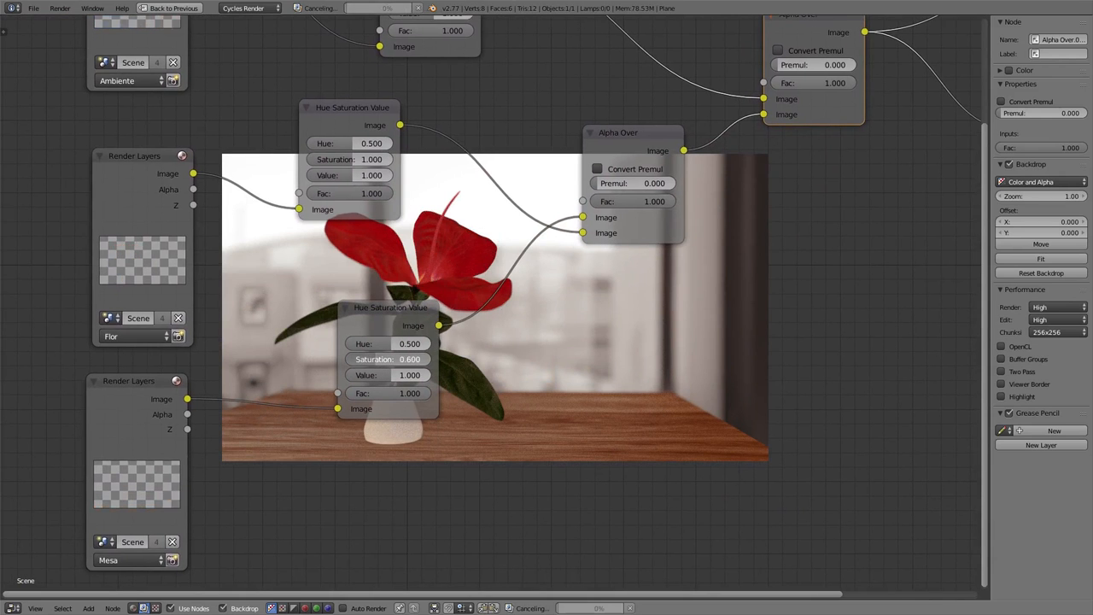
middle_drag(479, 395, 444, 486)
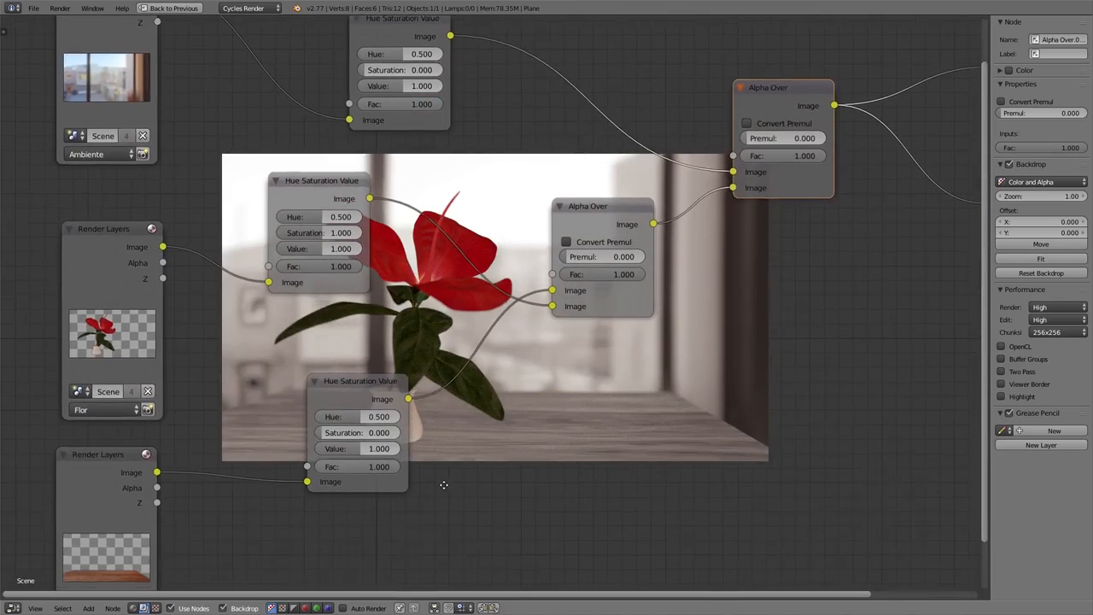
drag(311, 233, 261, 233)
Set Saturation to 2.000 on the Hue Saturation Value nodes of the Ambiente and Mesa layers.
middle_drag(528, 320, 590, 391)
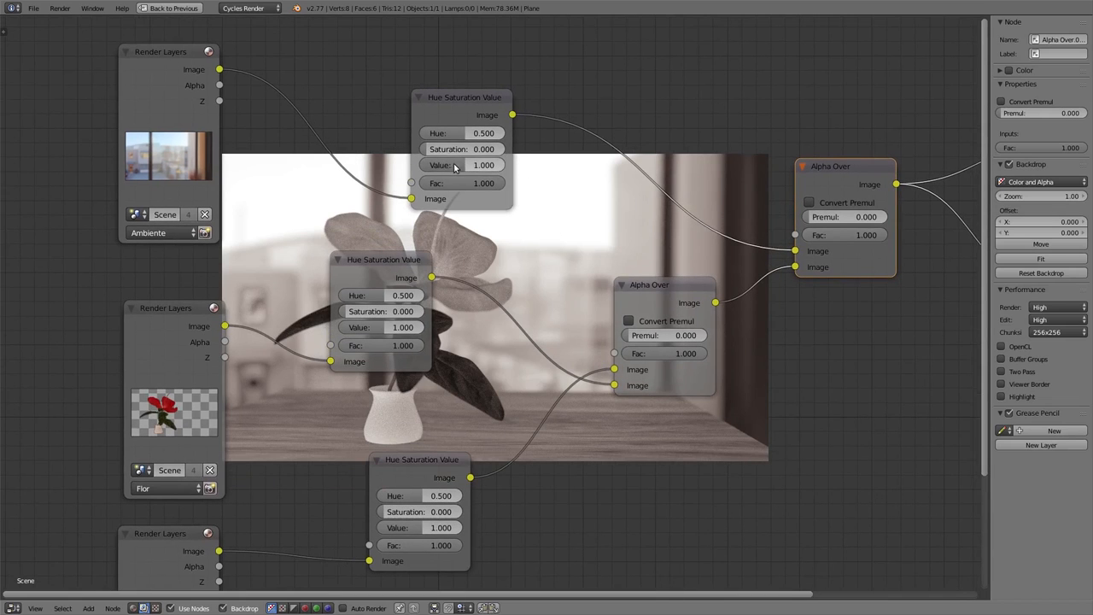
drag(465, 149, 555, 150)
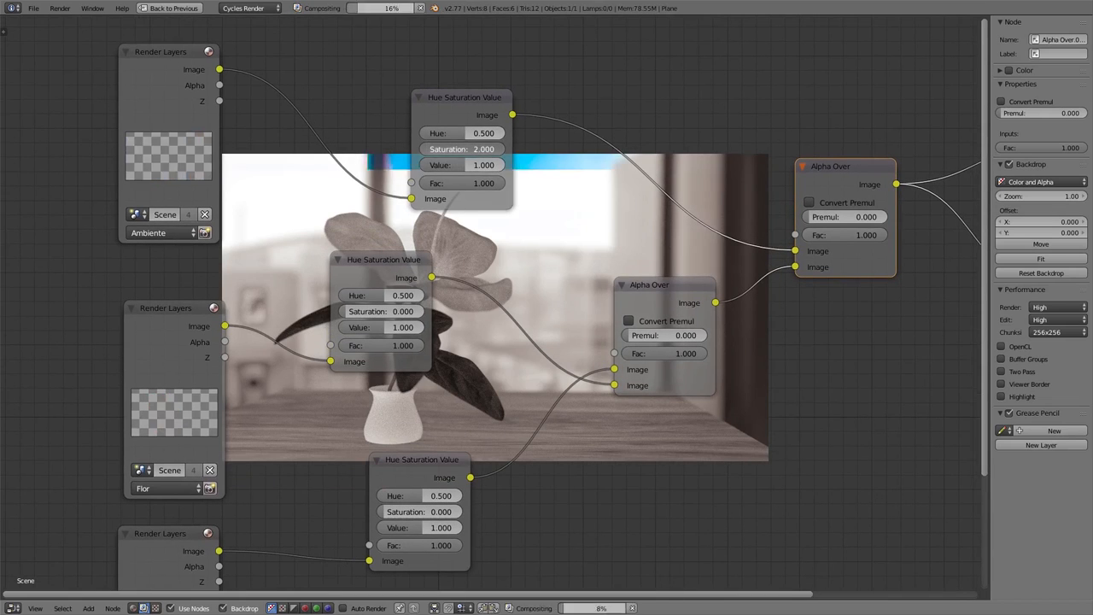
middle_drag(427, 424, 335, 431)
drag(365, 432, 436, 431)
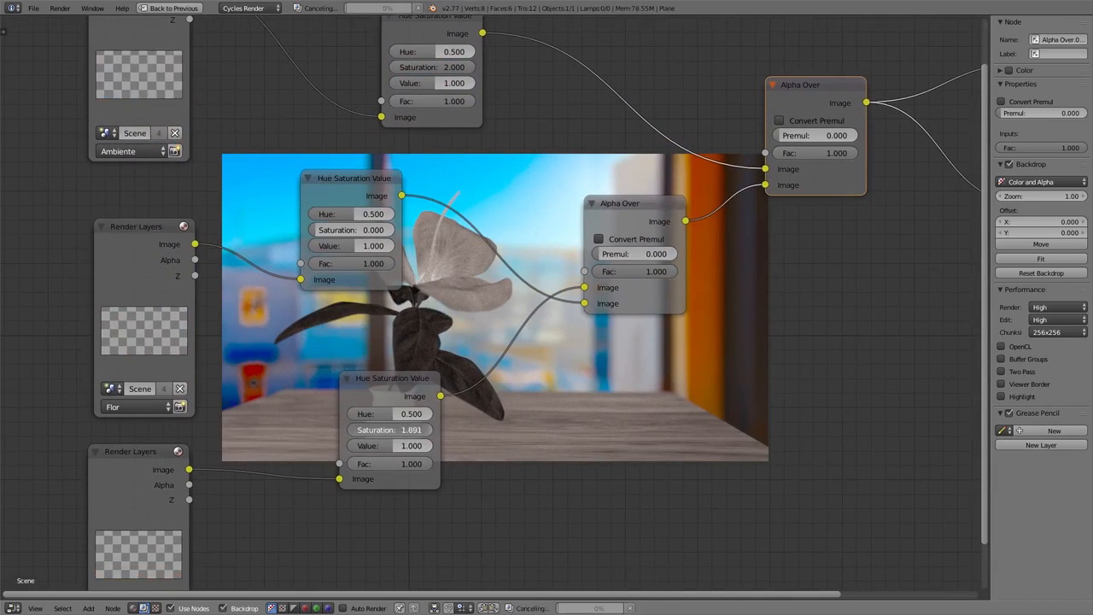
Set the Mesa layer's Saturation to 0.982 and the Flor layer's Saturation to 1.018 in their Hue Saturation Value nodes.
scroll(608, 434, down, 1)
middle_drag(608, 434, 451, 352)
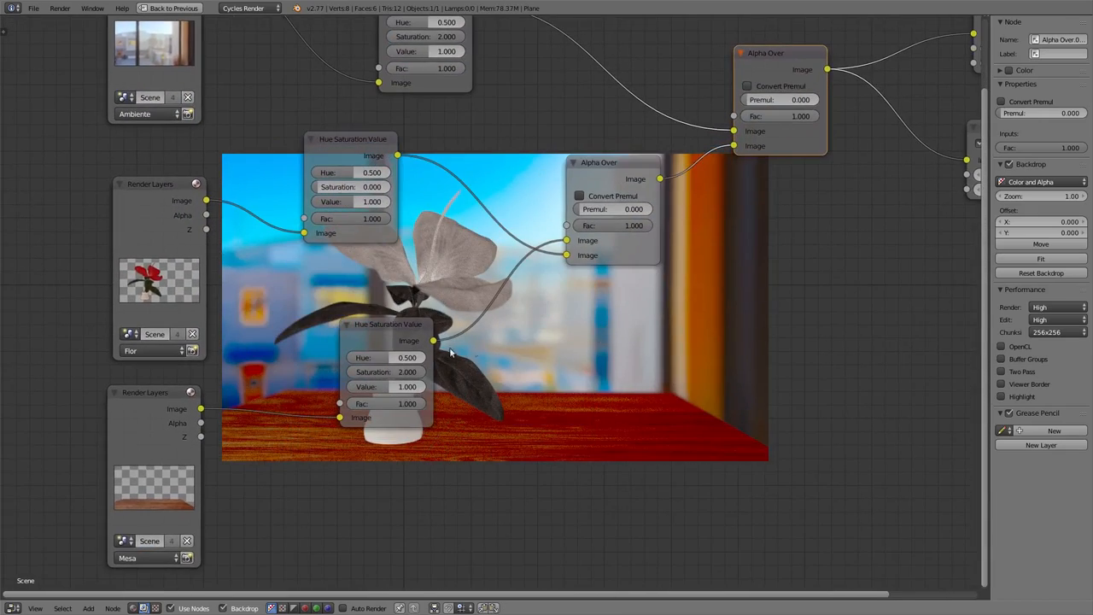
drag(421, 373, 380, 372)
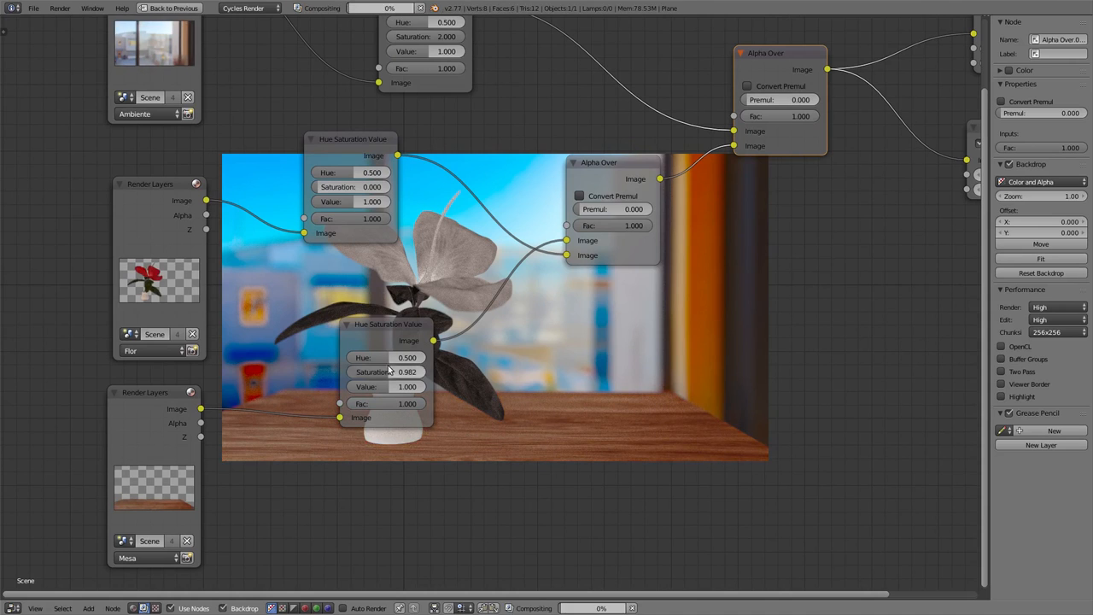
drag(350, 188, 386, 187)
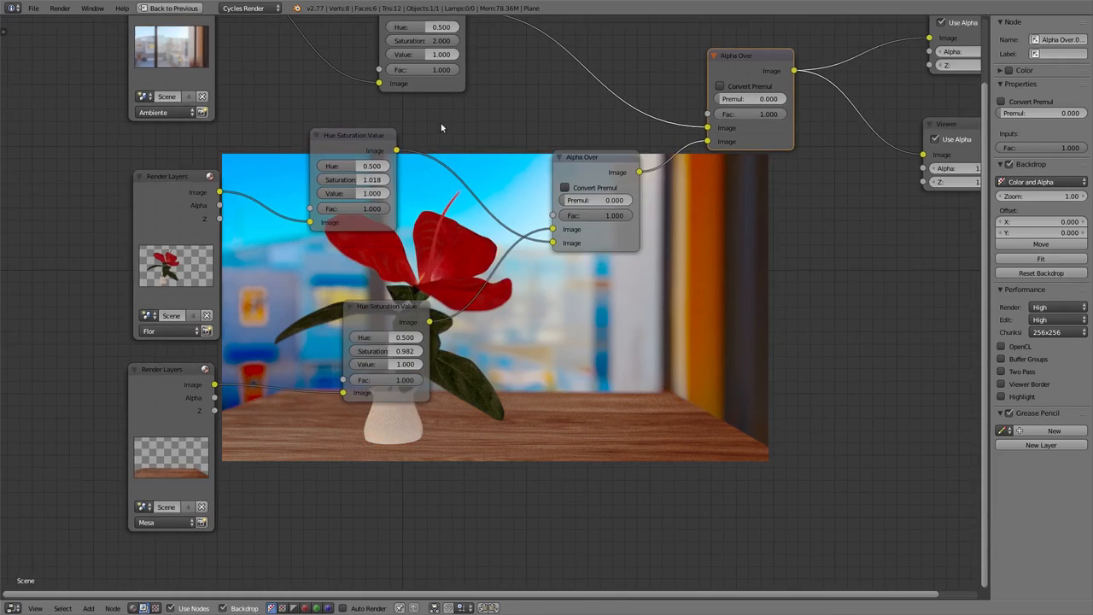
middle_drag(442, 127, 548, 283)
scroll(412, 313, down, 2)
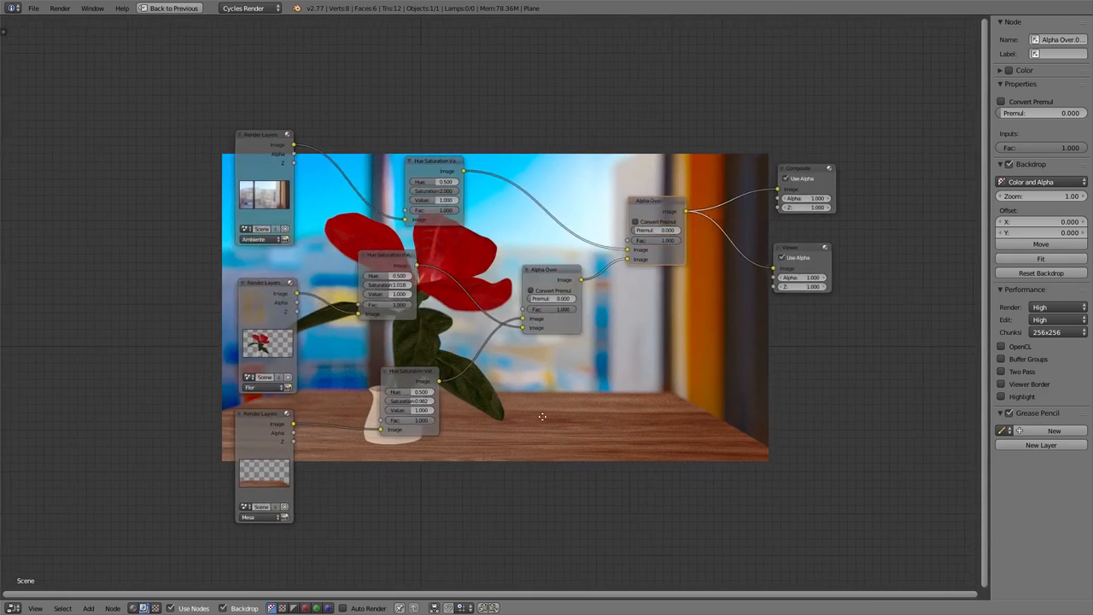
middle_drag(554, 428, 452, 418)
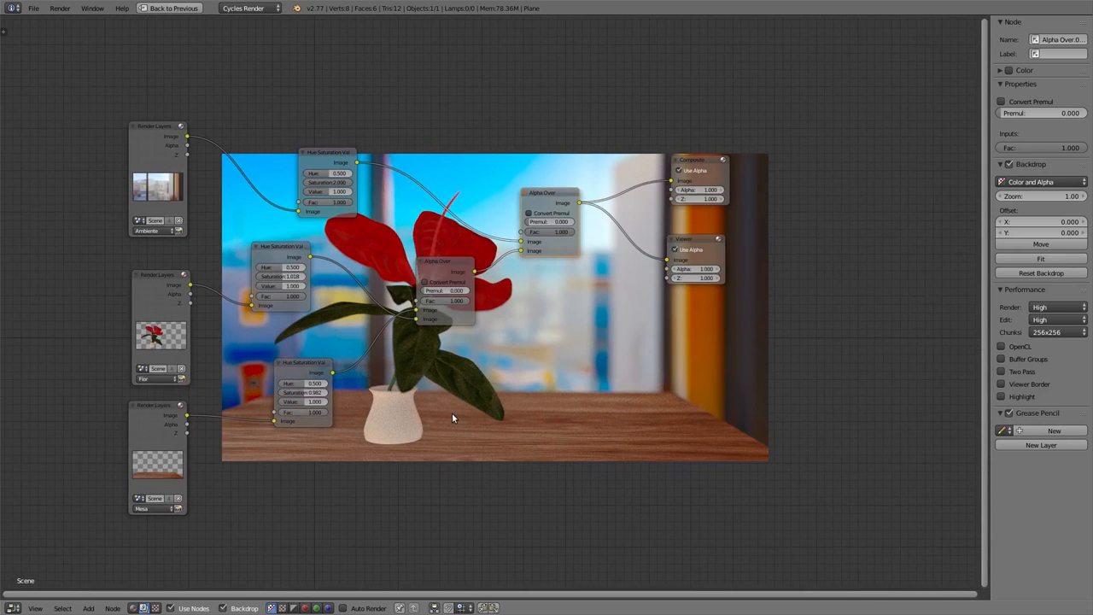